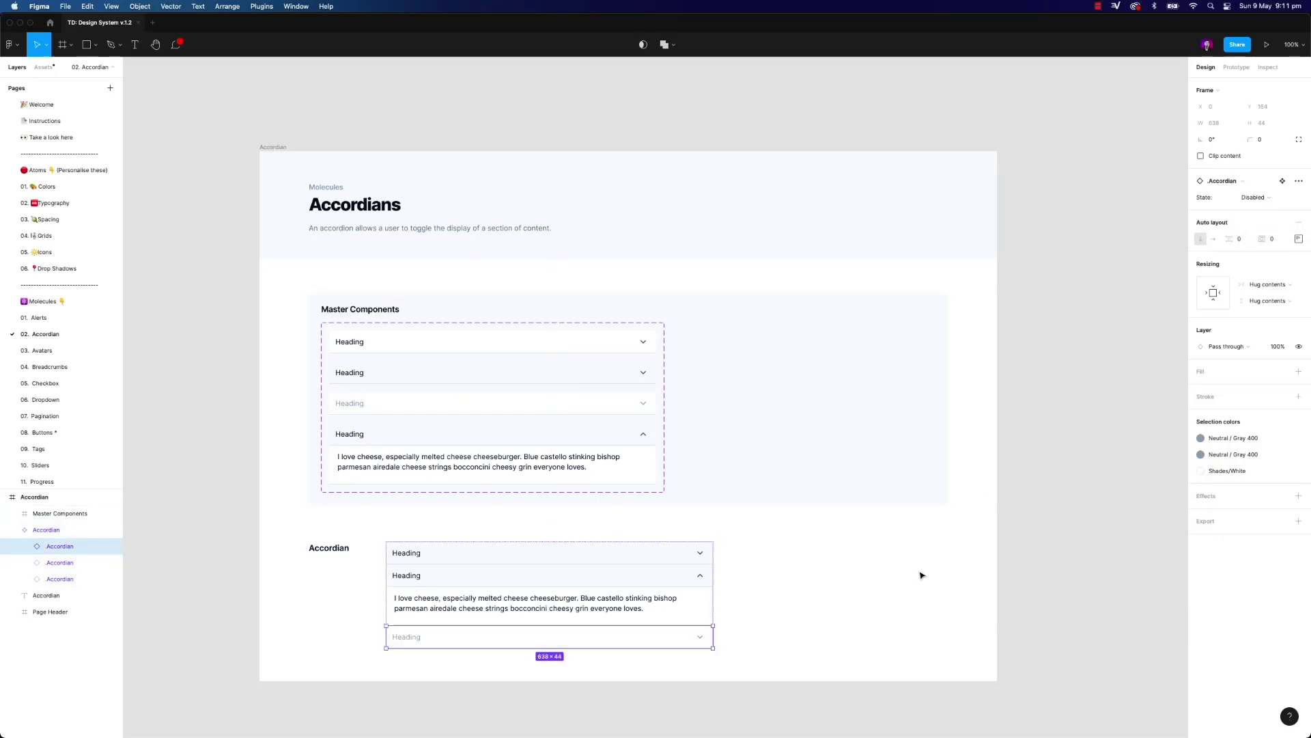
Browse the Avatars, Checkboxes, Buttons and Sliders pages of the design system file.
{"action": "left_click", "coordinate": [43, 351]}
{"action": "left_click", "coordinate": [61, 383]}
{"action": "left_click", "coordinate": [65, 432]}
{"action": "left_click", "coordinate": [63, 465]}
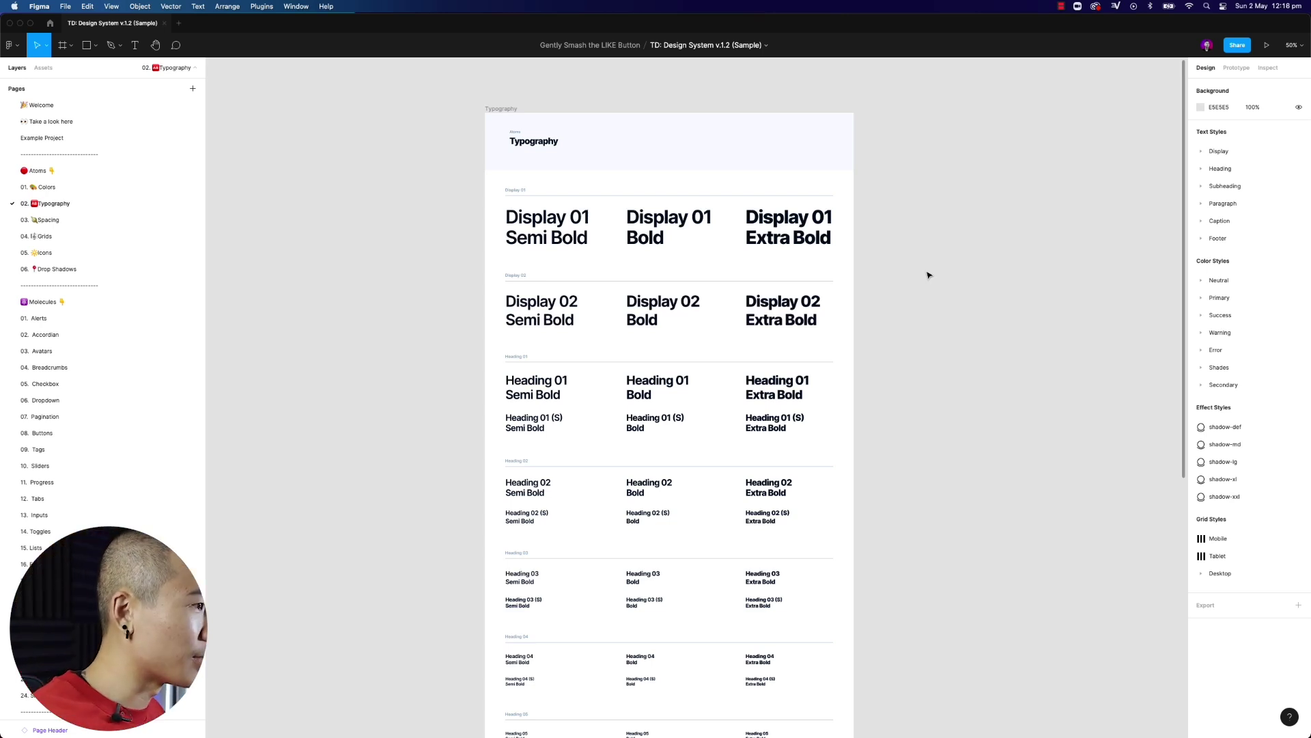
{"action": "scroll", "coordinate": [931, 296], "scroll_direction": "right", "scroll_amount": 2}
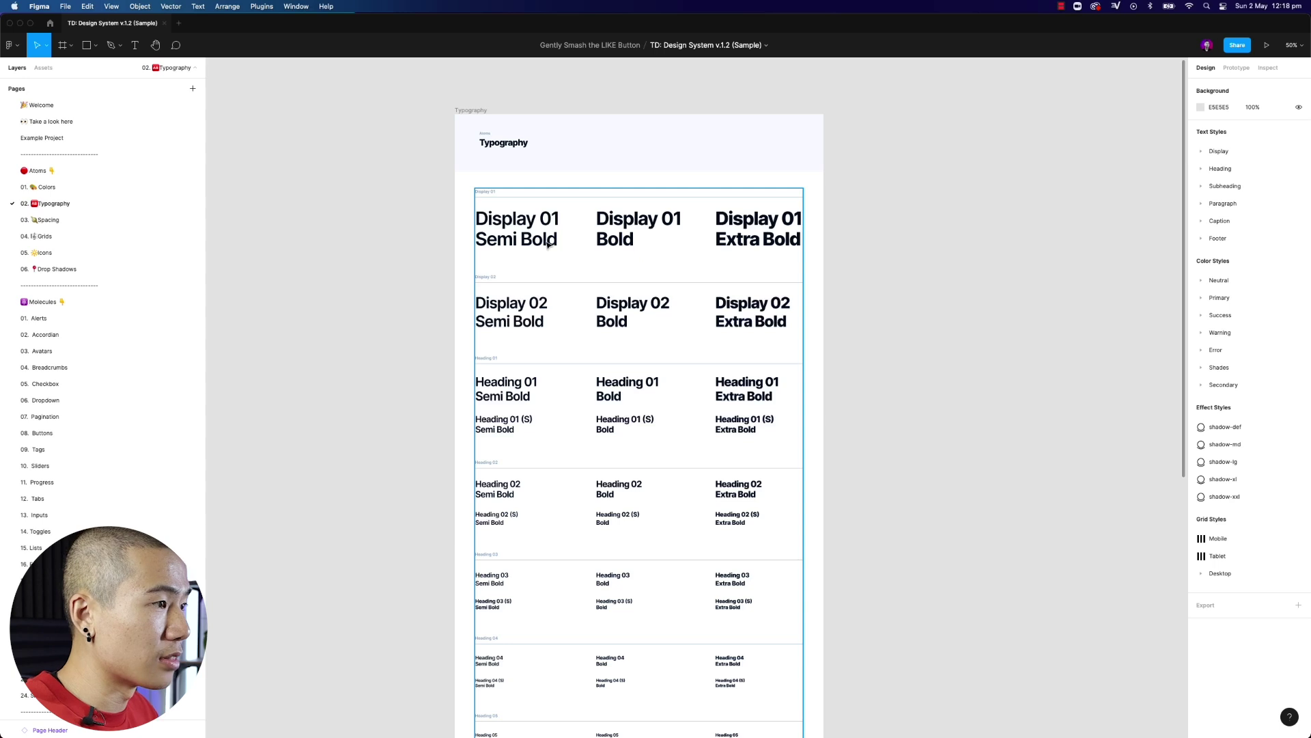
{"action": "scroll", "coordinate": [526, 342], "scroll_direction": "down", "scroll_amount": 3}
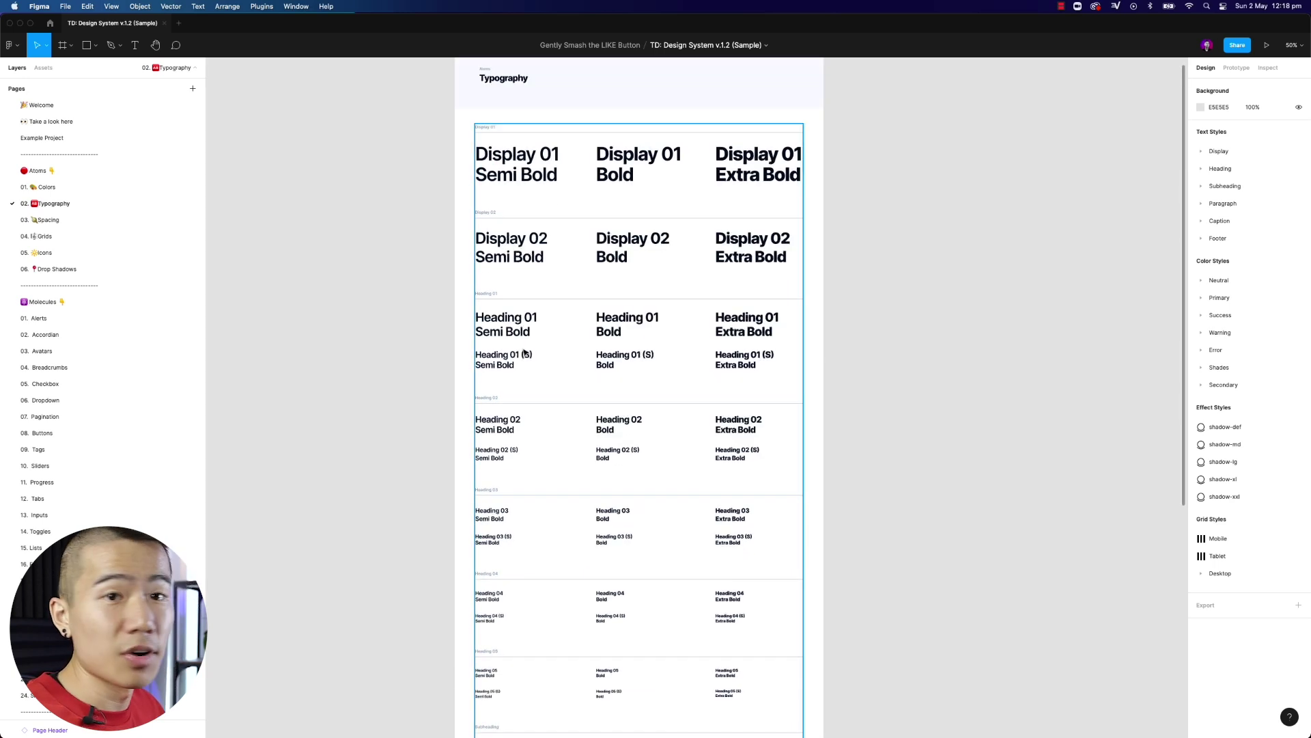
{"action": "scroll", "coordinate": [521, 345], "scroll_direction": "up", "scroll_amount": 4}
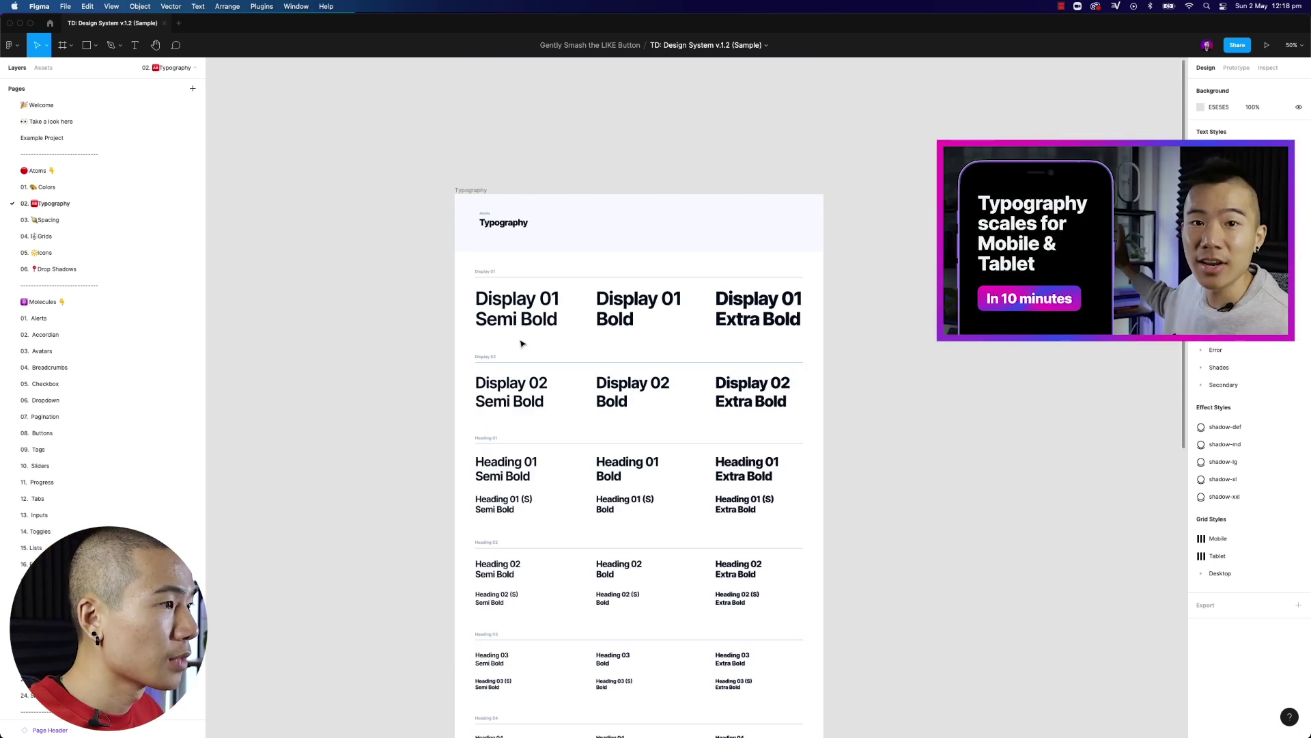
{"action": "scroll", "coordinate": [521, 343], "scroll_direction": "down", "scroll_amount": 3}
{"action": "scroll", "coordinate": [521, 342], "scroll_direction": "up", "scroll_amount": 5}
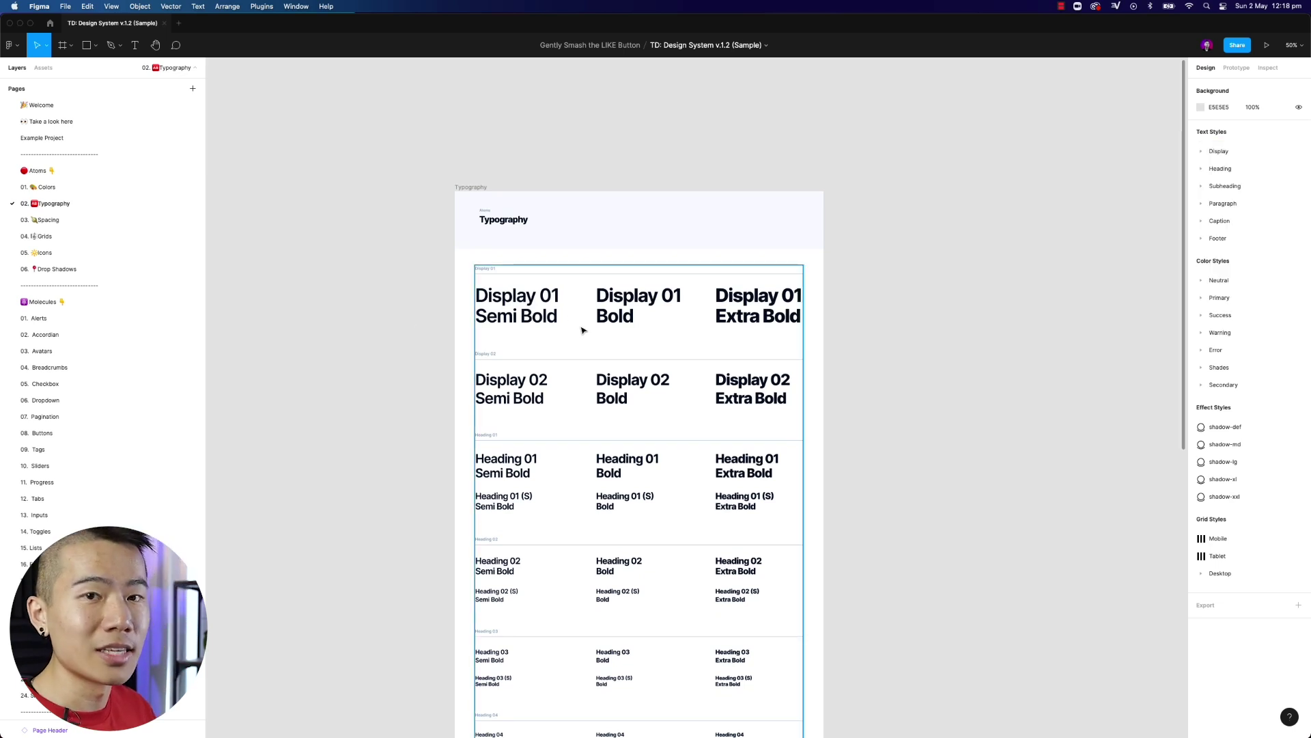
Add an empty 1440×1024 Desktop frame on the Example Project page, then return to Typography.
{"action": "left_click", "coordinate": [97, 139]}
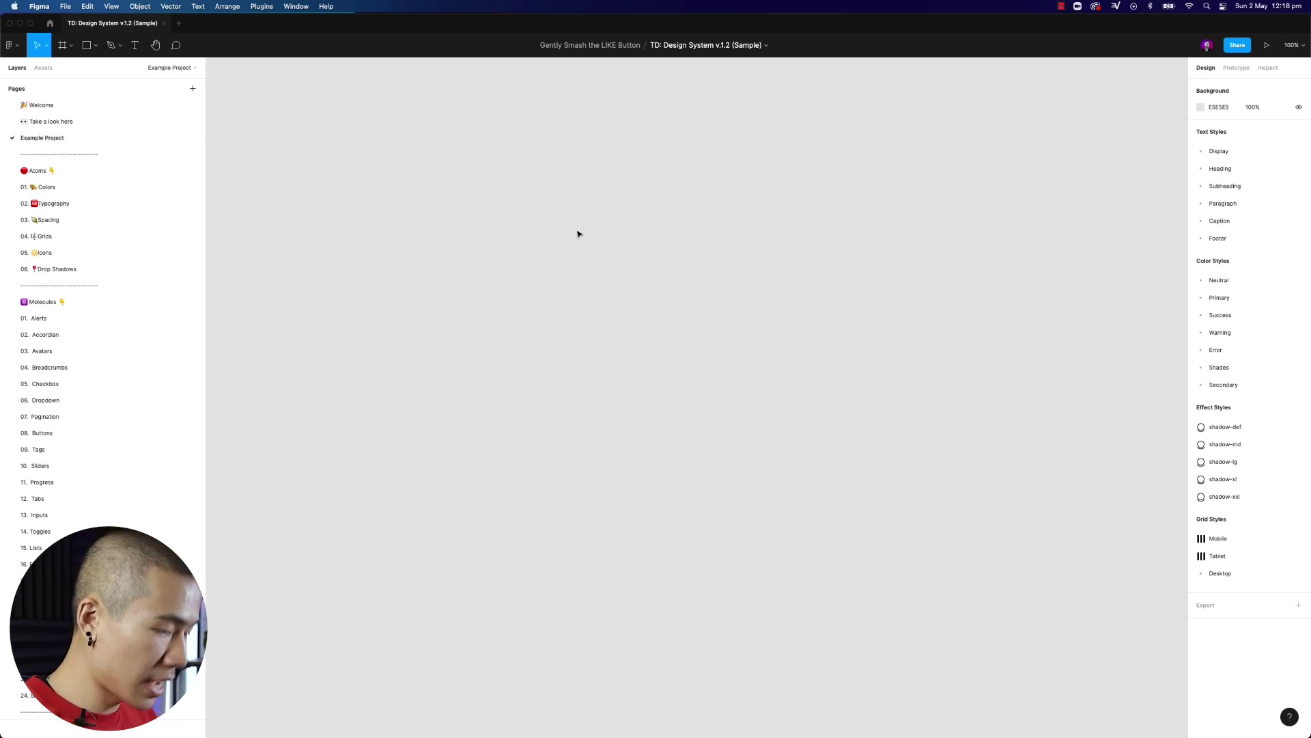
{"action": "key", "text": "f"}
{"action": "left_click", "coordinate": [1241, 155]}
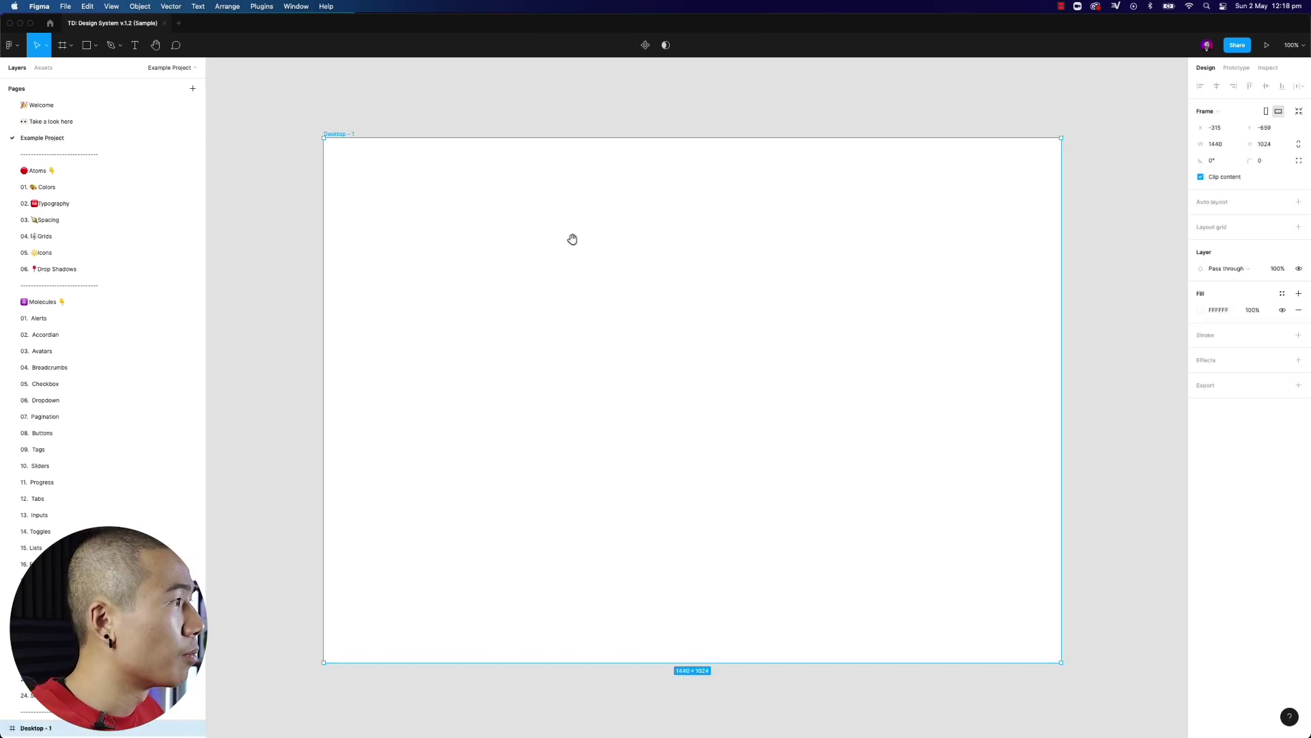
{"action": "left_click", "coordinate": [309, 129]}
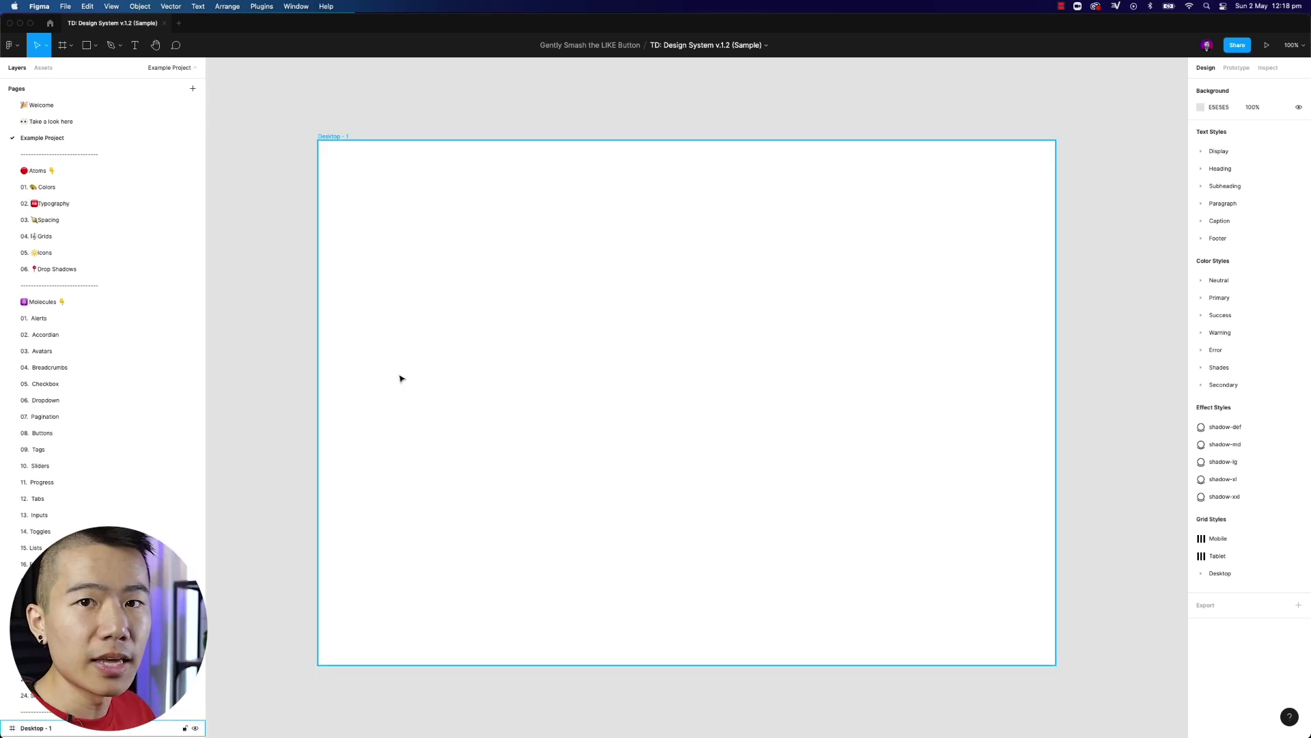
{"action": "left_click", "coordinate": [97, 203]}
{"action": "scroll", "coordinate": [445, 273], "scroll_direction": "down", "scroll_amount": 3}
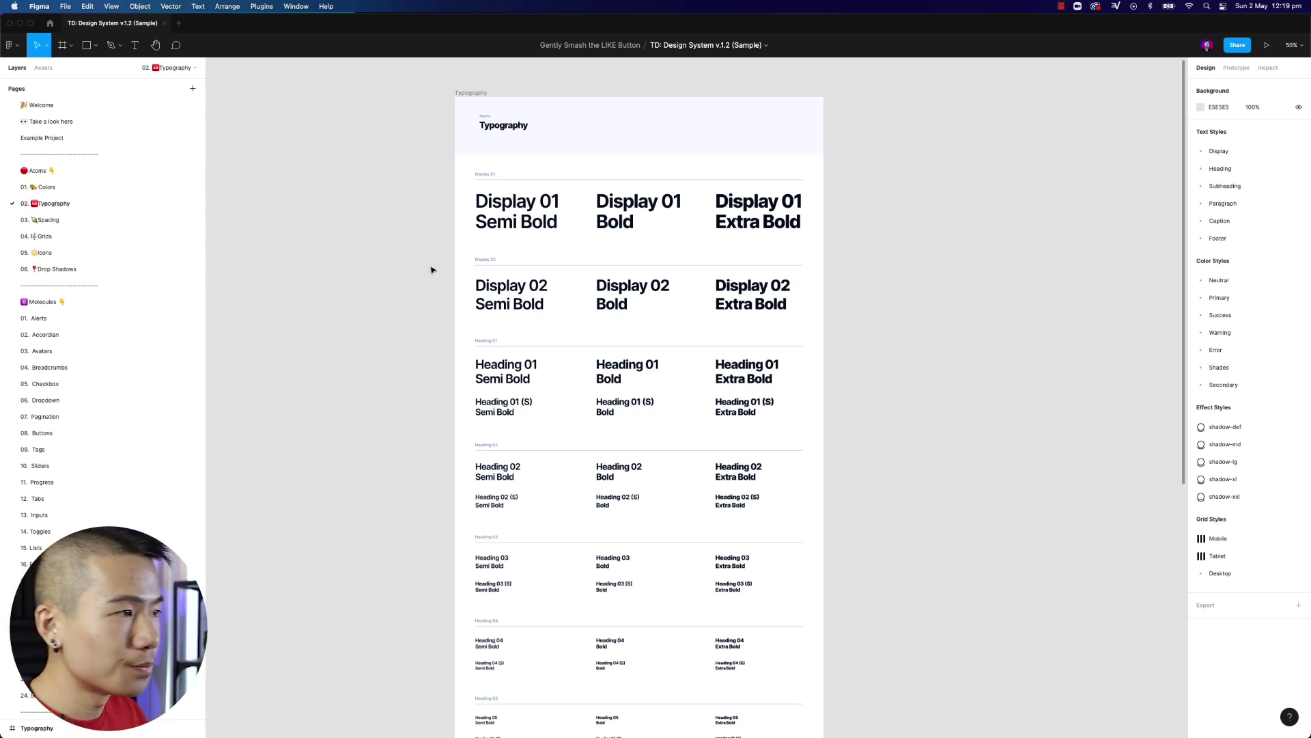
{"action": "scroll", "coordinate": [462, 191], "scroll_direction": "down", "scroll_amount": 1}
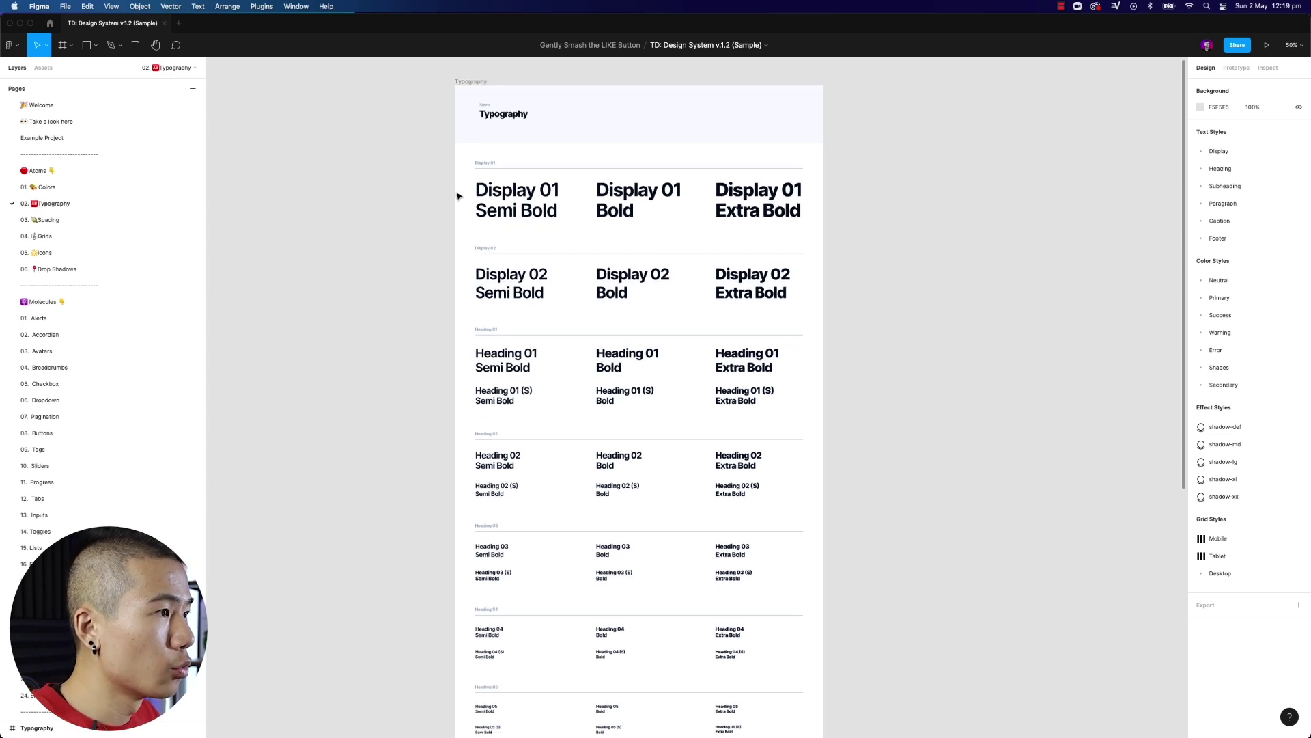
{"action": "left_click_drag", "start_coordinate": [466, 158], "coordinate": [804, 310]}
{"action": "left_click", "coordinate": [813, 312]}
{"action": "left_click", "coordinate": [467, 158]}
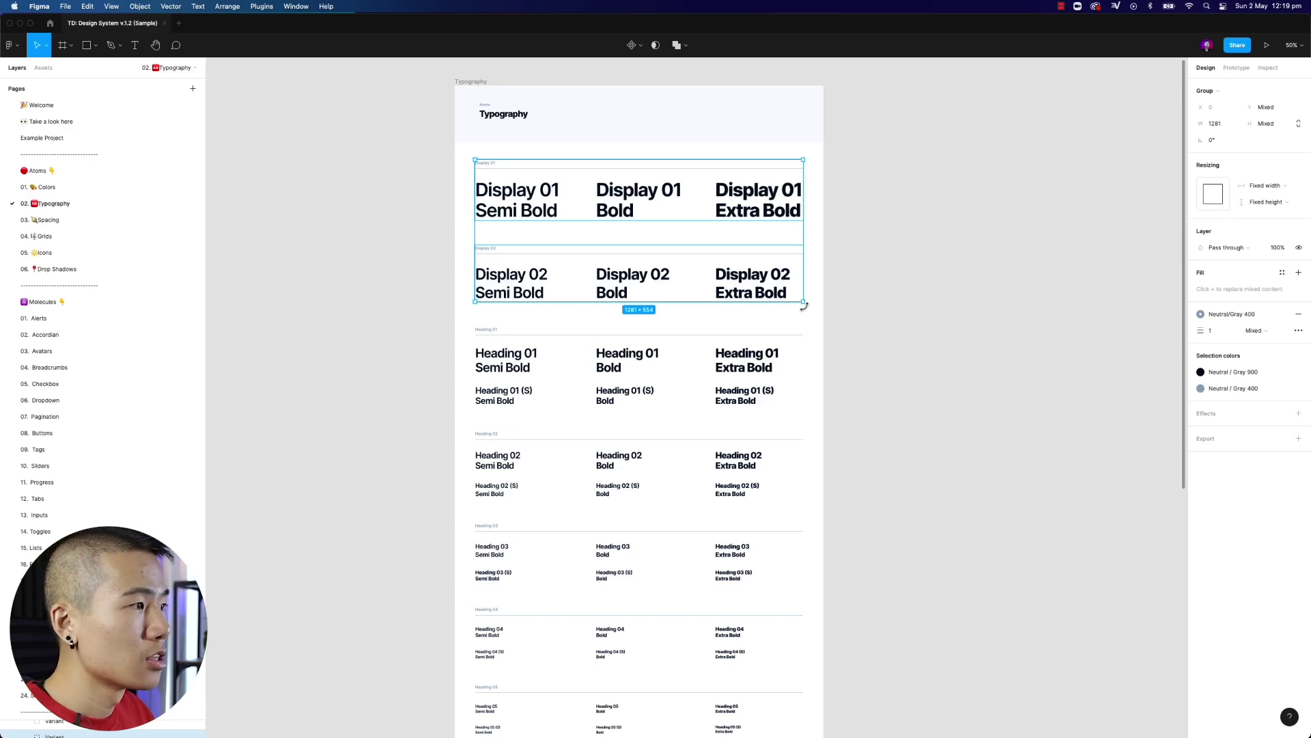
{"action": "left_click", "coordinate": [820, 311]}
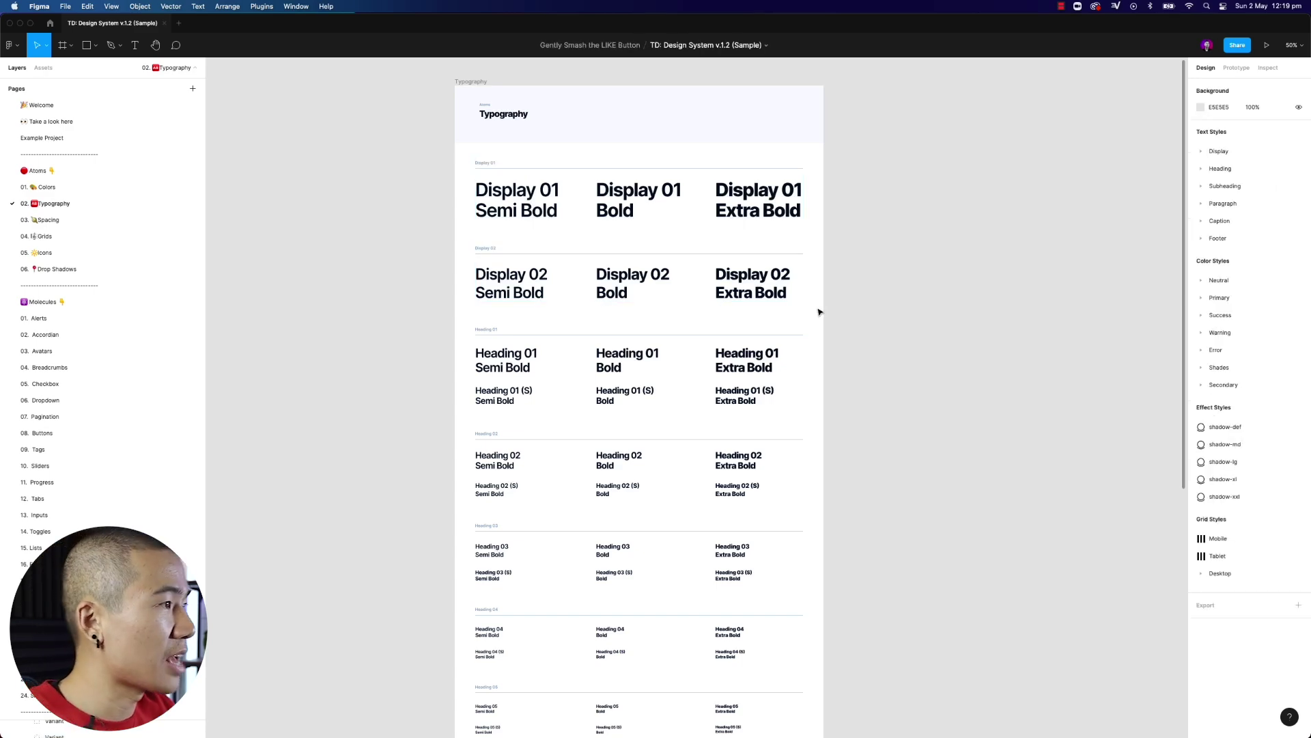
{"action": "key", "text": "ctrl+Up"}
{"action": "left_click", "coordinate": [813, 305]}
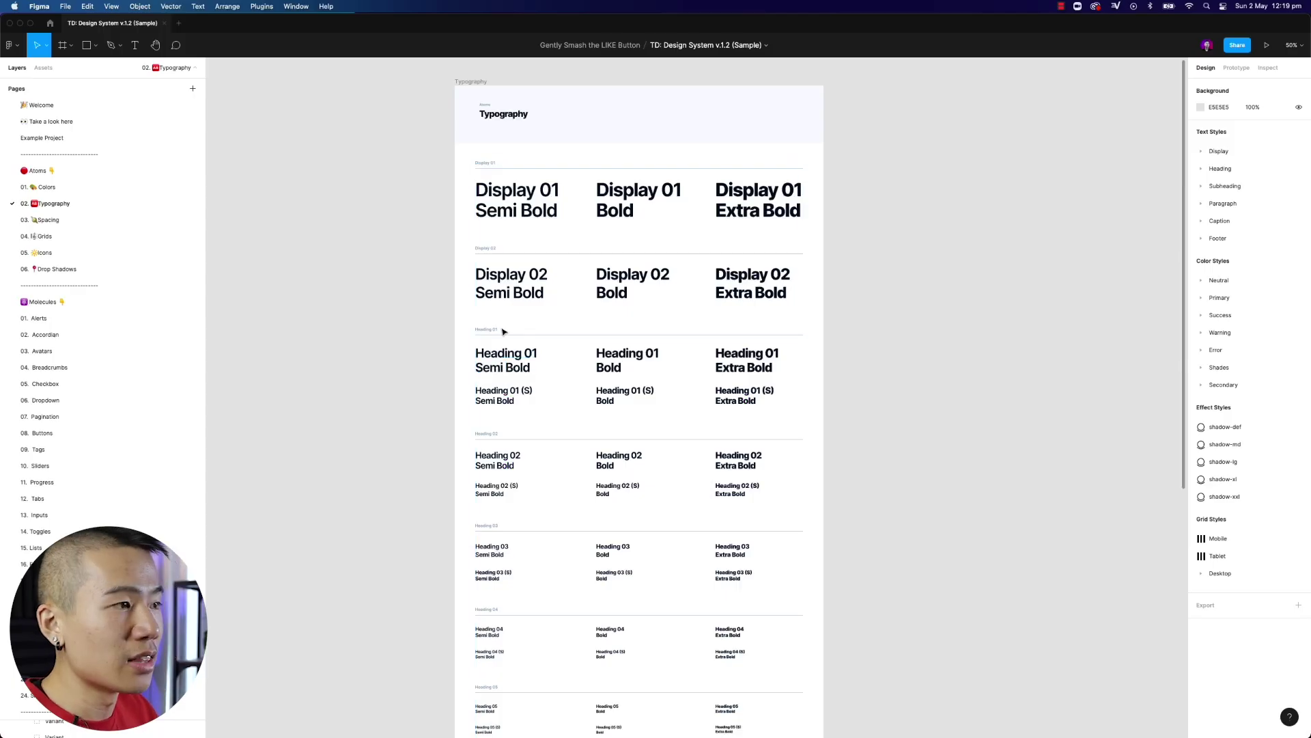
Try a 78 font size on the Heading 01 Semi Bold sample, then undo it.
{"action": "left_click", "coordinate": [503, 362]}
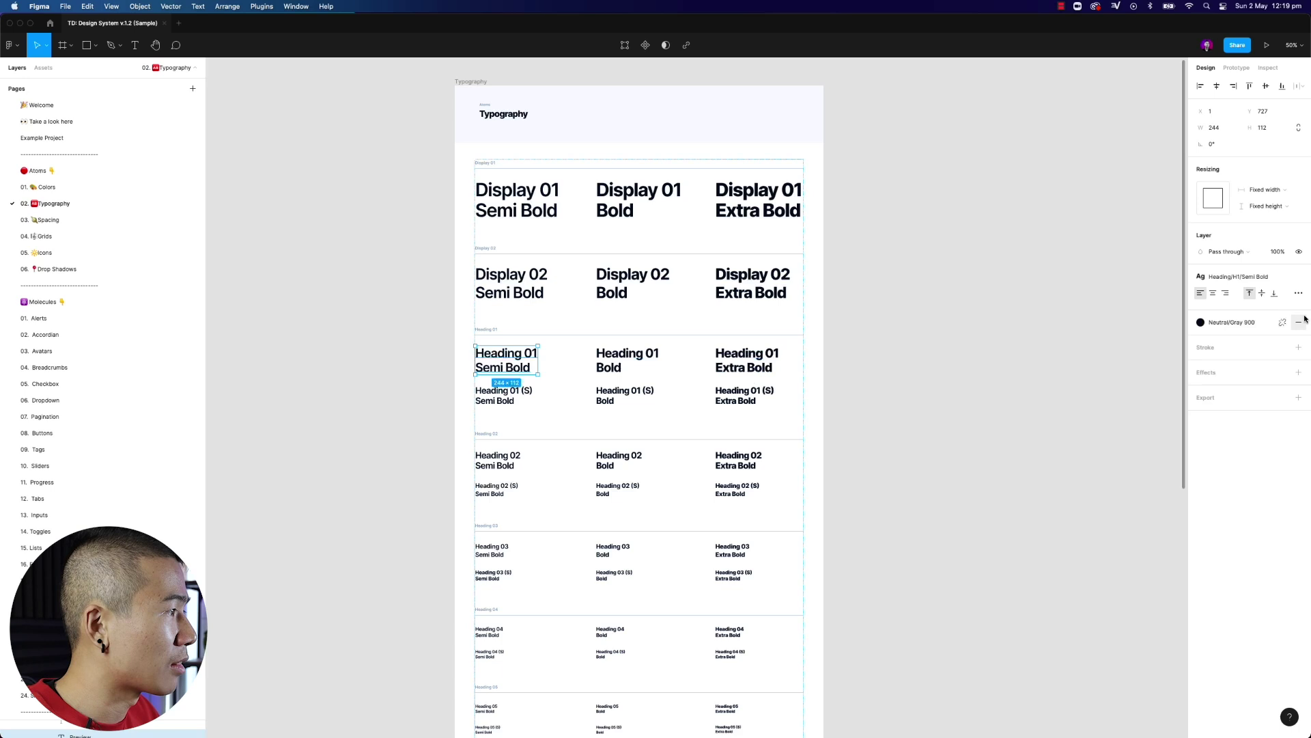
{"action": "left_click", "coordinate": [1265, 312]}
{"action": "type", "text": "78"}
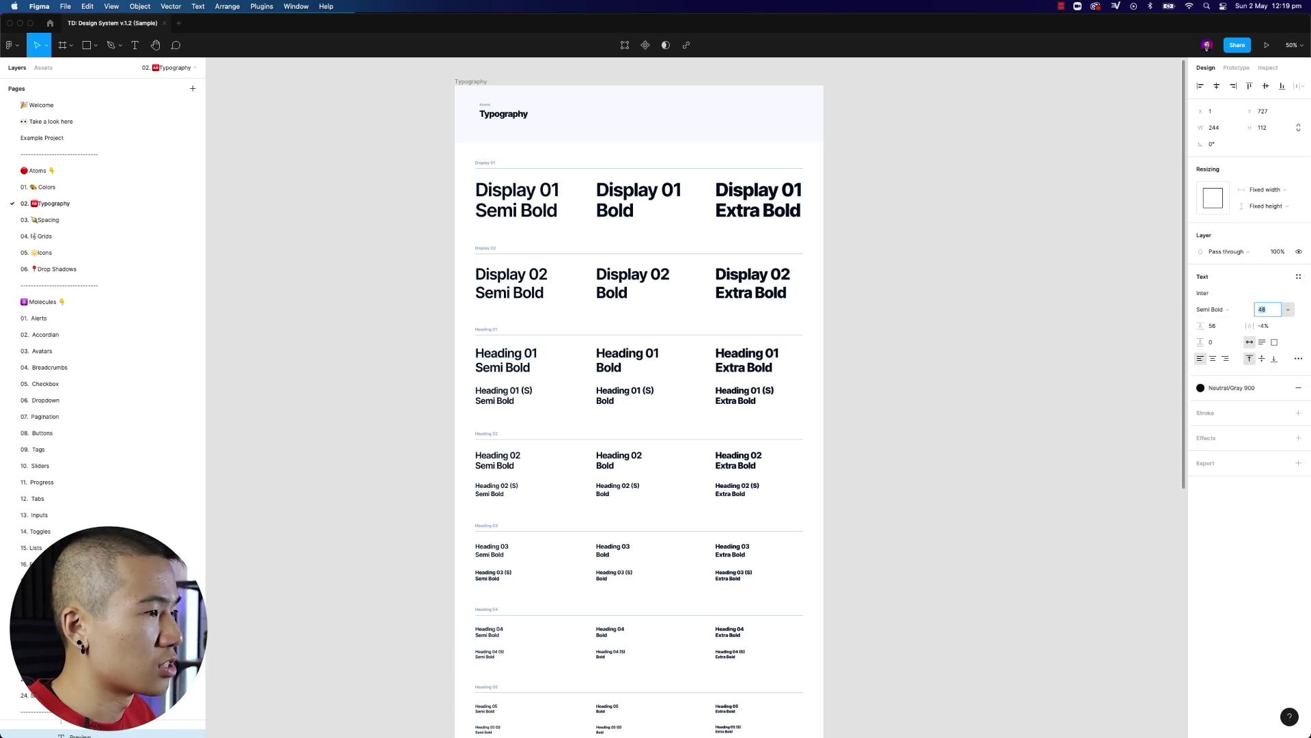
{"action": "key", "text": "Return"}
{"action": "key", "text": "ctrl+z"}
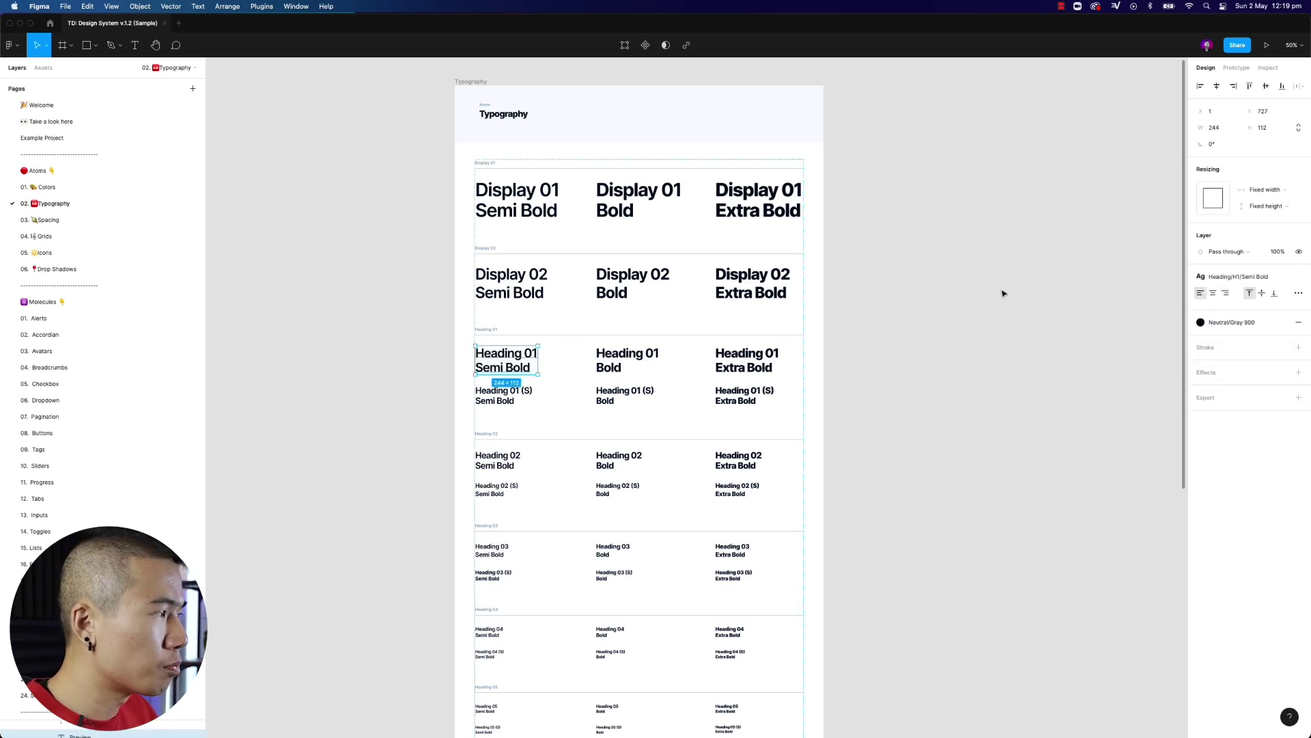
{"action": "left_click", "coordinate": [1000, 290]}
{"action": "left_click", "coordinate": [540, 207]}
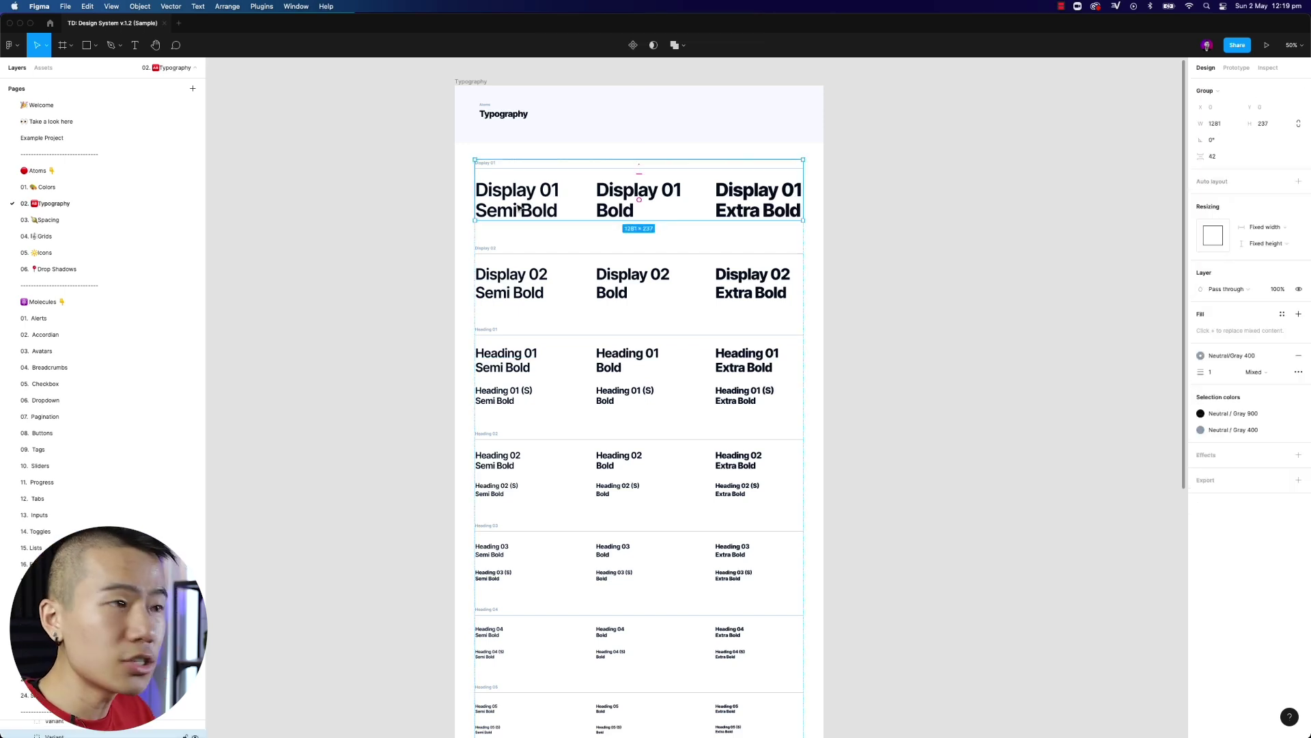
Add a text layer reading 'Heading' to the right of the Typography frame.
{"action": "left_click", "coordinate": [919, 235]}
{"action": "key", "text": "t"}
{"action": "left_click_drag", "start_coordinate": [887, 190], "coordinate": [1106, 286]}
{"action": "type", "text": "Headin"}
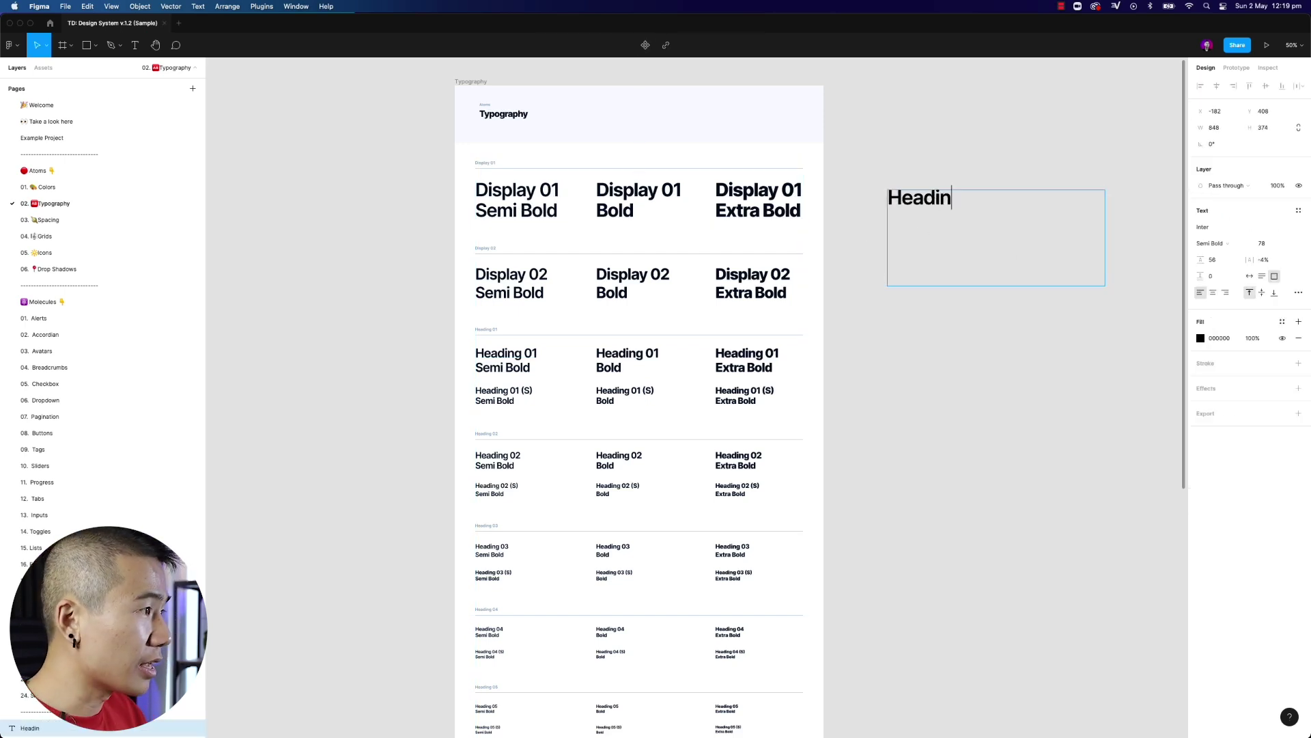
{"action": "type", "text": "g"}
{"action": "key", "text": "Escape"}
Style the Heading text with Display/01/Semi Bold after briefly trying Heading/H1/Semi Bold.
{"action": "left_click", "coordinate": [1298, 211]}
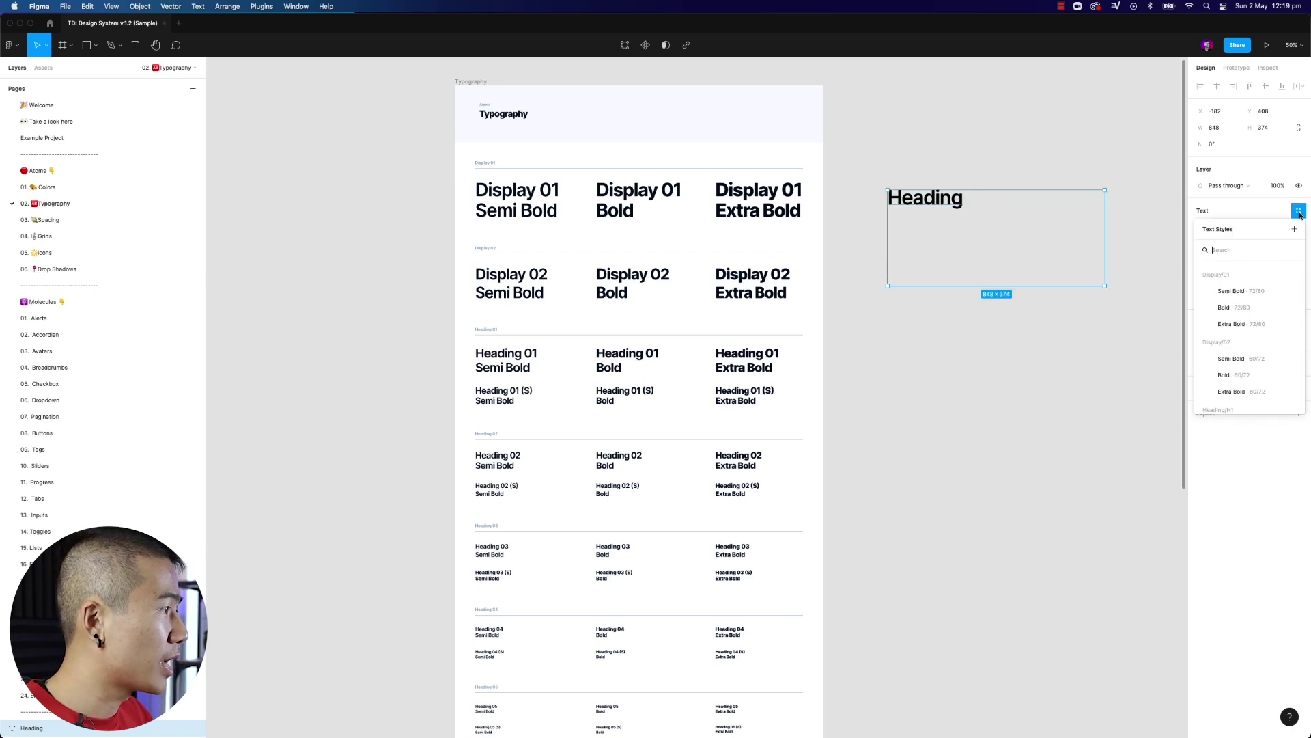
{"action": "left_click", "coordinate": [1231, 291]}
{"action": "left_click", "coordinate": [1236, 210]}
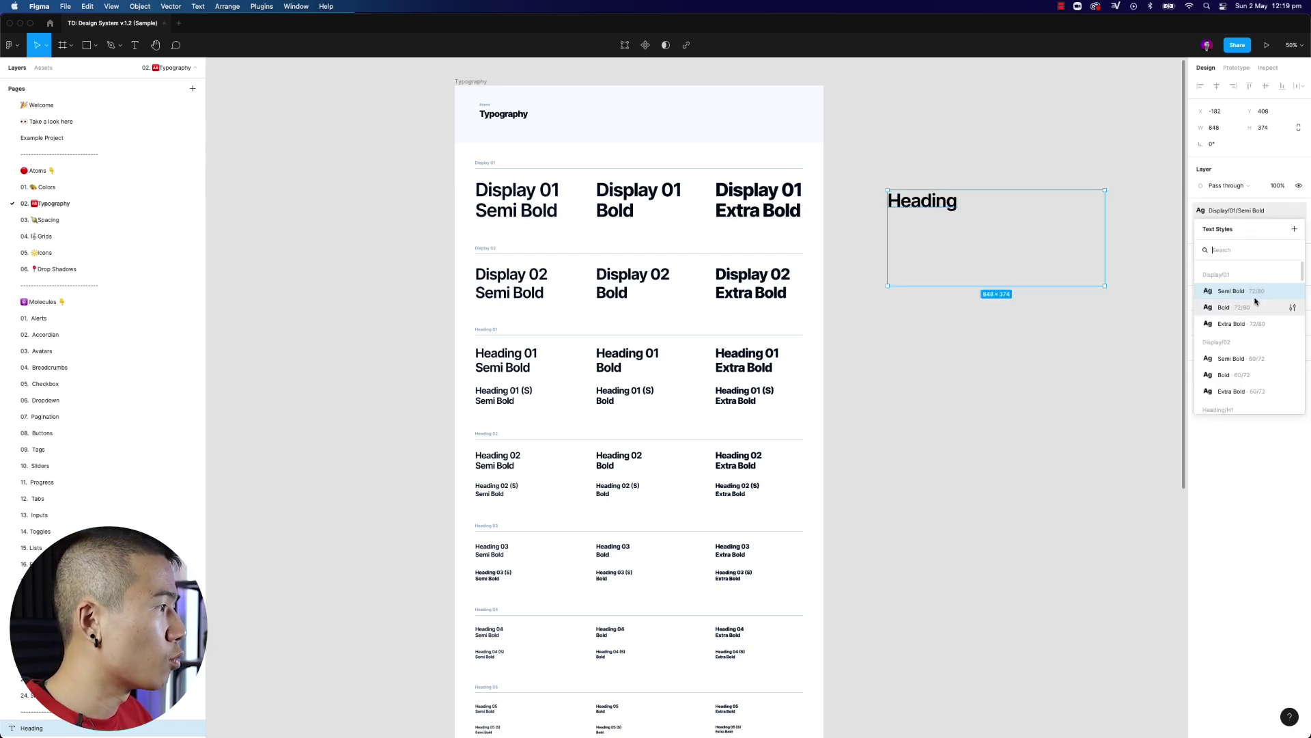
{"action": "scroll", "coordinate": [1237, 341], "scroll_direction": "down", "scroll_amount": 2}
{"action": "left_click", "coordinate": [1229, 408]}
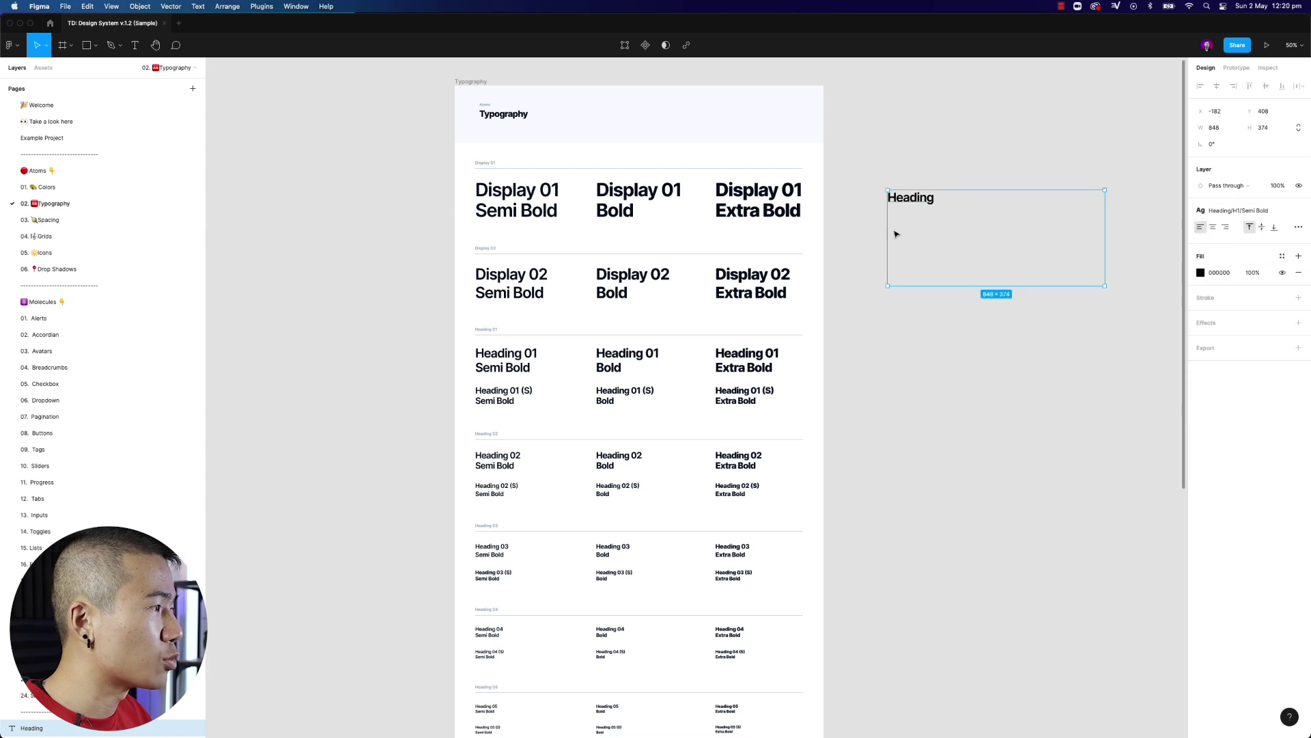
{"action": "left_click", "coordinate": [1237, 210]}
{"action": "left_click", "coordinate": [1227, 295]}
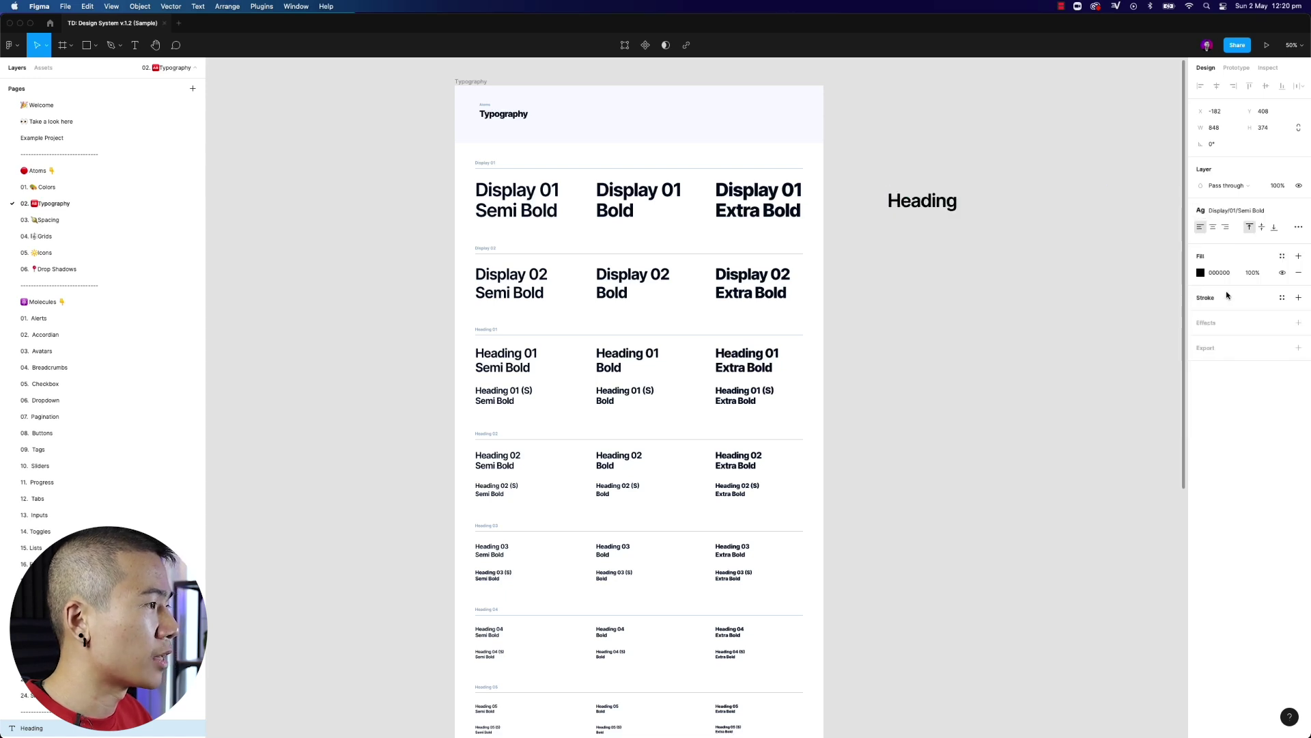
{"action": "left_click", "coordinate": [970, 321]}
Pick out the first Subheading sample sentence from the Typography rows.
{"action": "scroll", "coordinate": [888, 355], "scroll_direction": "down", "scroll_amount": 4}
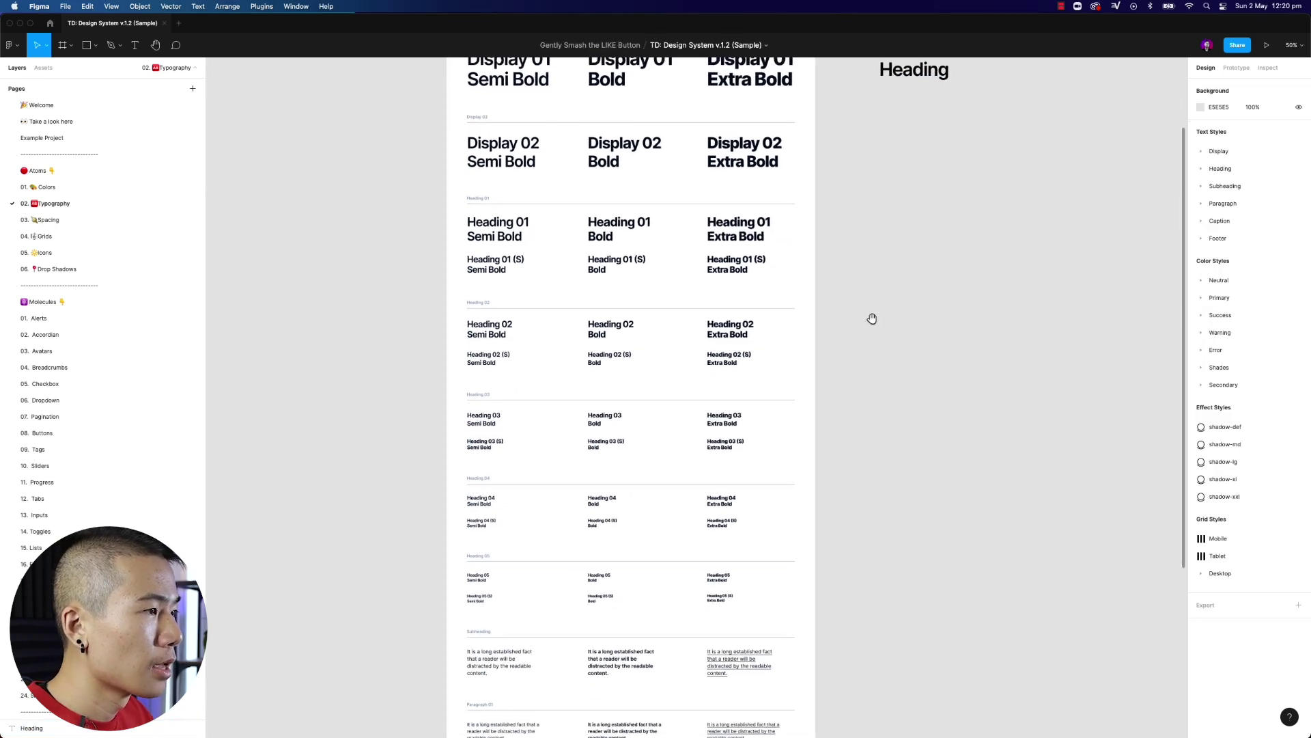
{"action": "left_click_drag", "start_coordinate": [450, 192], "coordinate": [823, 290]}
{"action": "left_click", "coordinate": [827, 289]}
{"action": "scroll", "coordinate": [827, 289], "scroll_direction": "down", "scroll_amount": 1}
{"action": "left_click_drag", "start_coordinate": [448, 155], "coordinate": [758, 498]}
{"action": "key", "text": "Escape"}
{"action": "scroll", "coordinate": [478, 387], "scroll_direction": "down", "scroll_amount": 5}
{"action": "left_click_drag", "start_coordinate": [448, 401], "coordinate": [776, 459]}
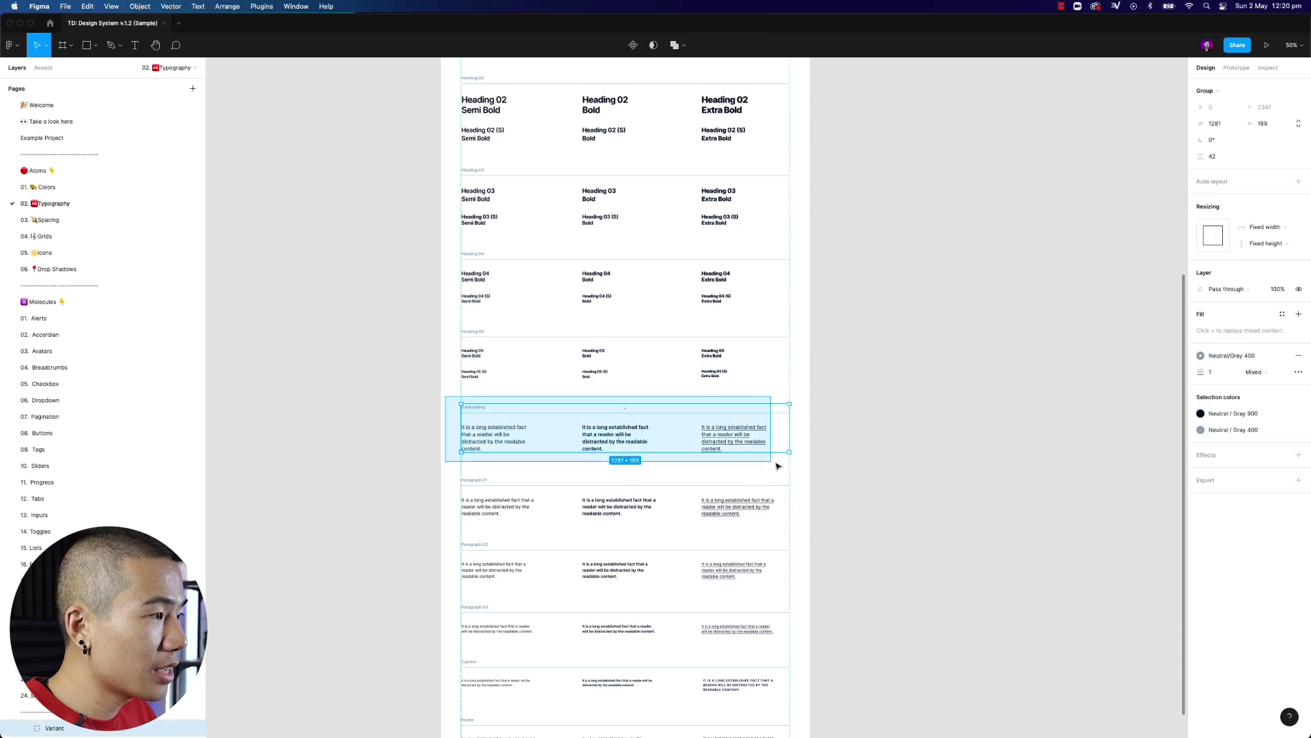
{"action": "double_click", "coordinate": [491, 430]}
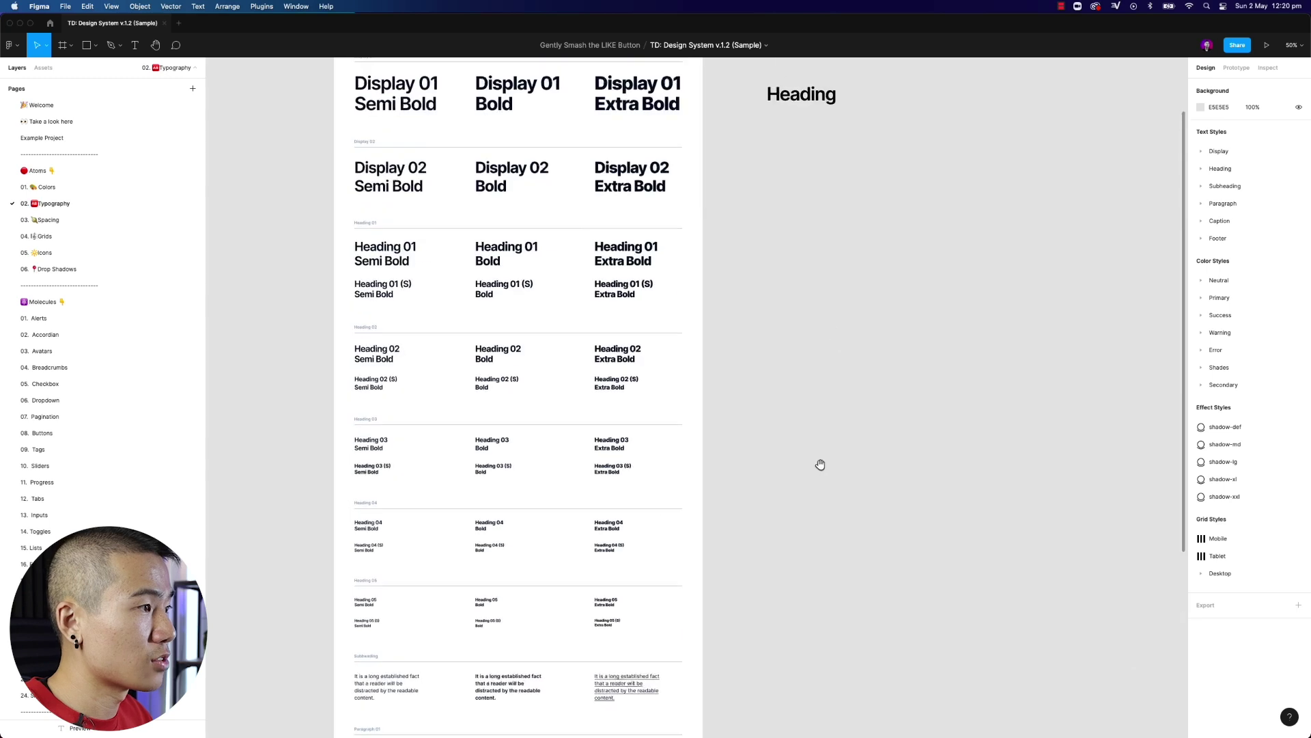
Paste the subheading sentence below Heading as a single line aligned to its left edge.
{"action": "scroll", "coordinate": [784, 181], "scroll_direction": "up", "scroll_amount": 2}
{"action": "left_click", "coordinate": [791, 140]}
{"action": "scroll", "coordinate": [796, 228], "scroll_direction": "up", "scroll_amount": 2}
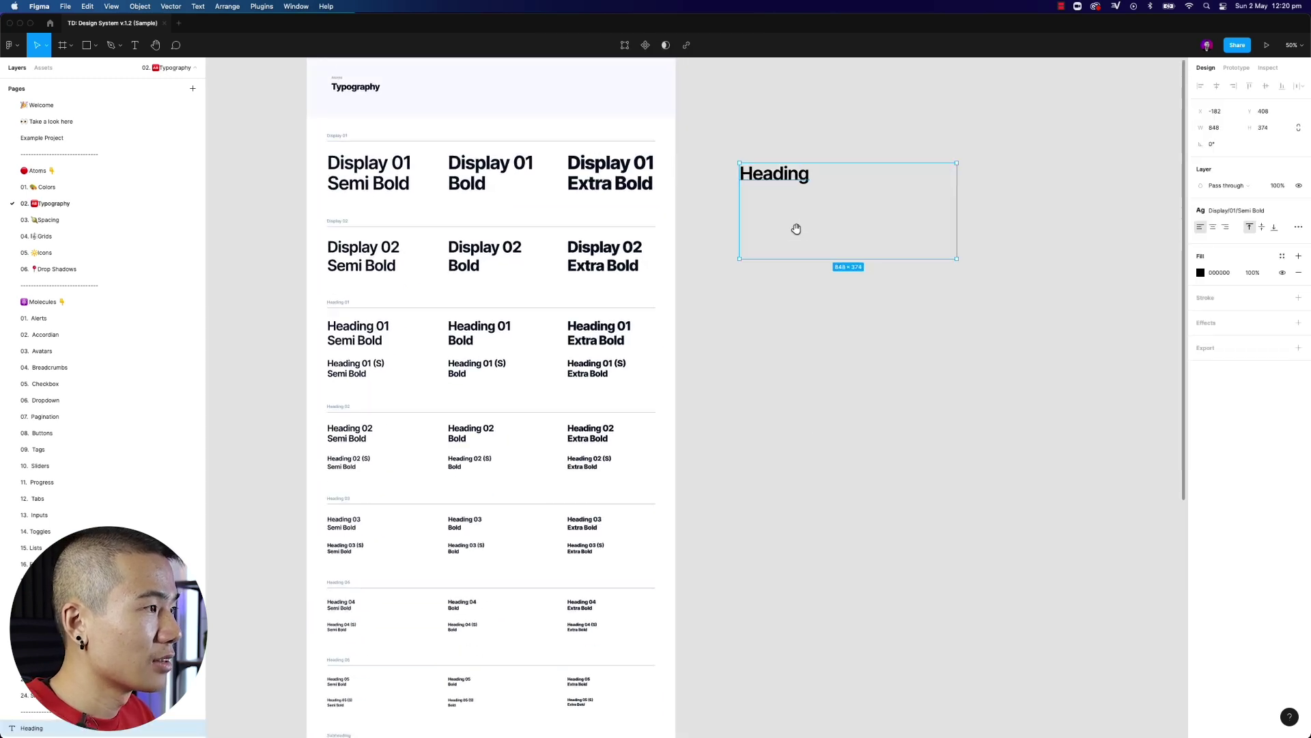
{"action": "scroll", "coordinate": [796, 229], "scroll_direction": "up", "scroll_amount": 1}
{"action": "key", "text": "ctrl+v"}
{"action": "left_click_drag", "start_coordinate": [687, 404], "coordinate": [761, 226]}
{"action": "double_click", "coordinate": [805, 221]}
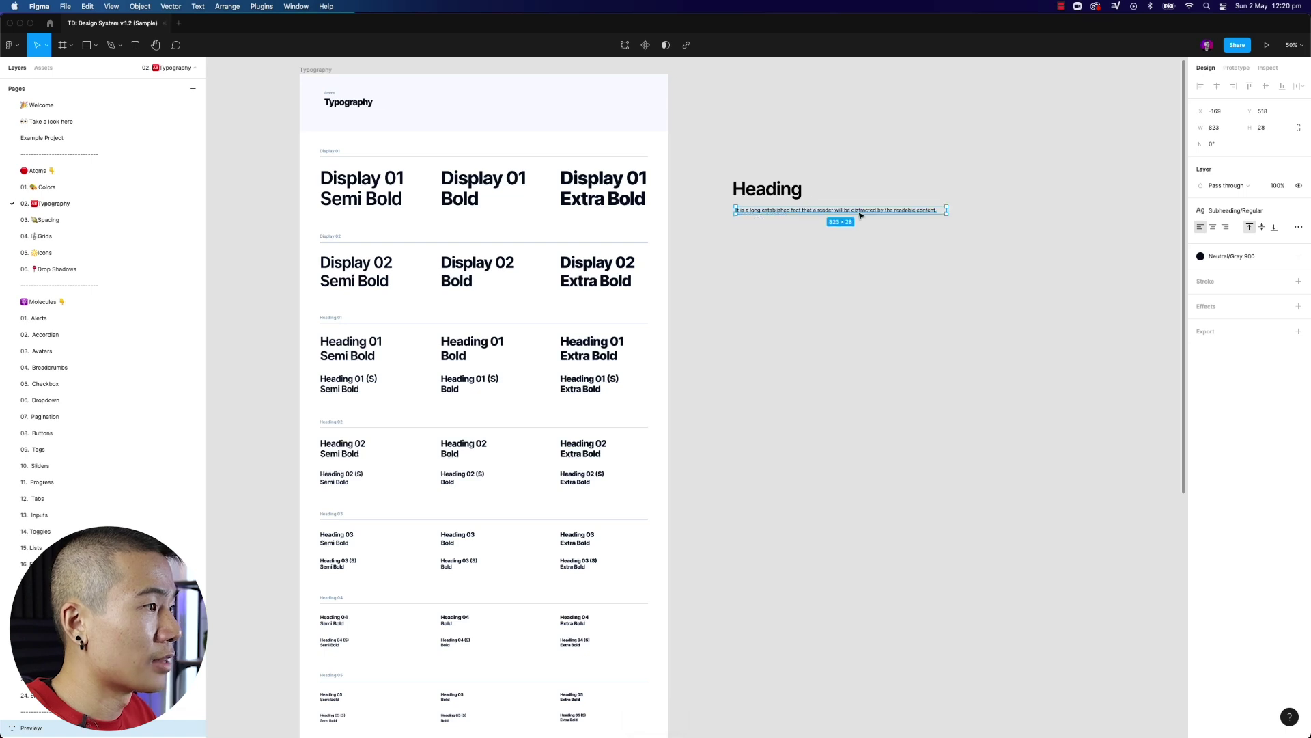
{"action": "left_click_drag", "start_coordinate": [860, 216], "coordinate": [856, 215]}
Shrink the Heading text box so it hugs its text.
{"action": "left_click", "coordinate": [797, 260]}
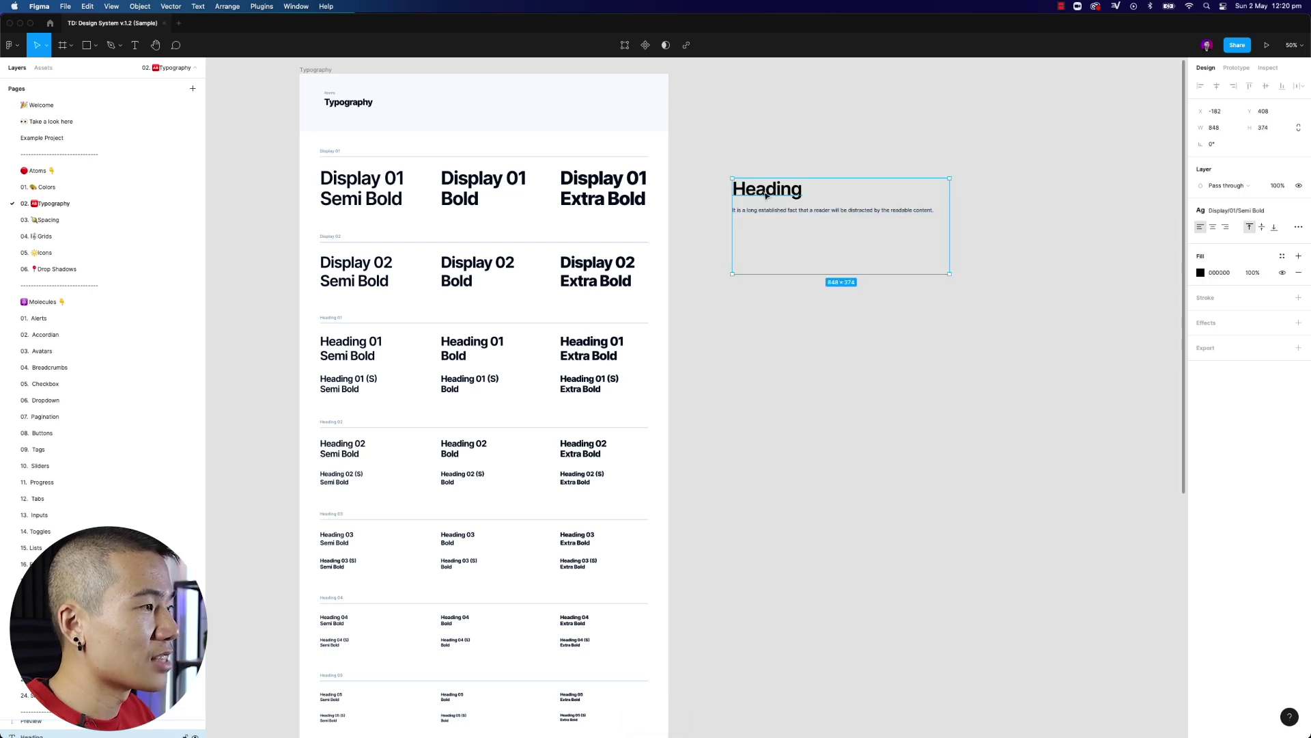
{"action": "double_click", "coordinate": [796, 273]}
{"action": "left_click", "coordinate": [785, 286]}
{"action": "scroll", "coordinate": [792, 280], "scroll_direction": "down", "scroll_amount": 4}
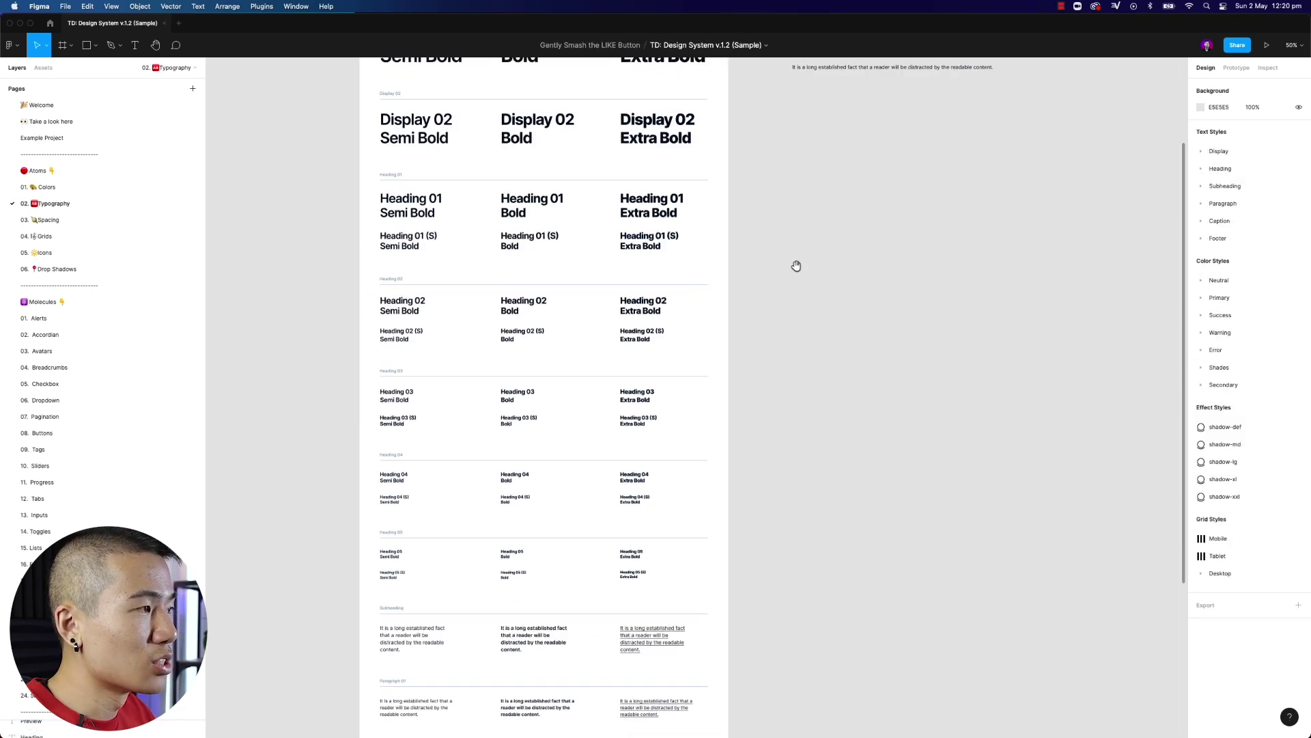
{"action": "scroll", "coordinate": [796, 266], "scroll_direction": "up", "scroll_amount": 3}
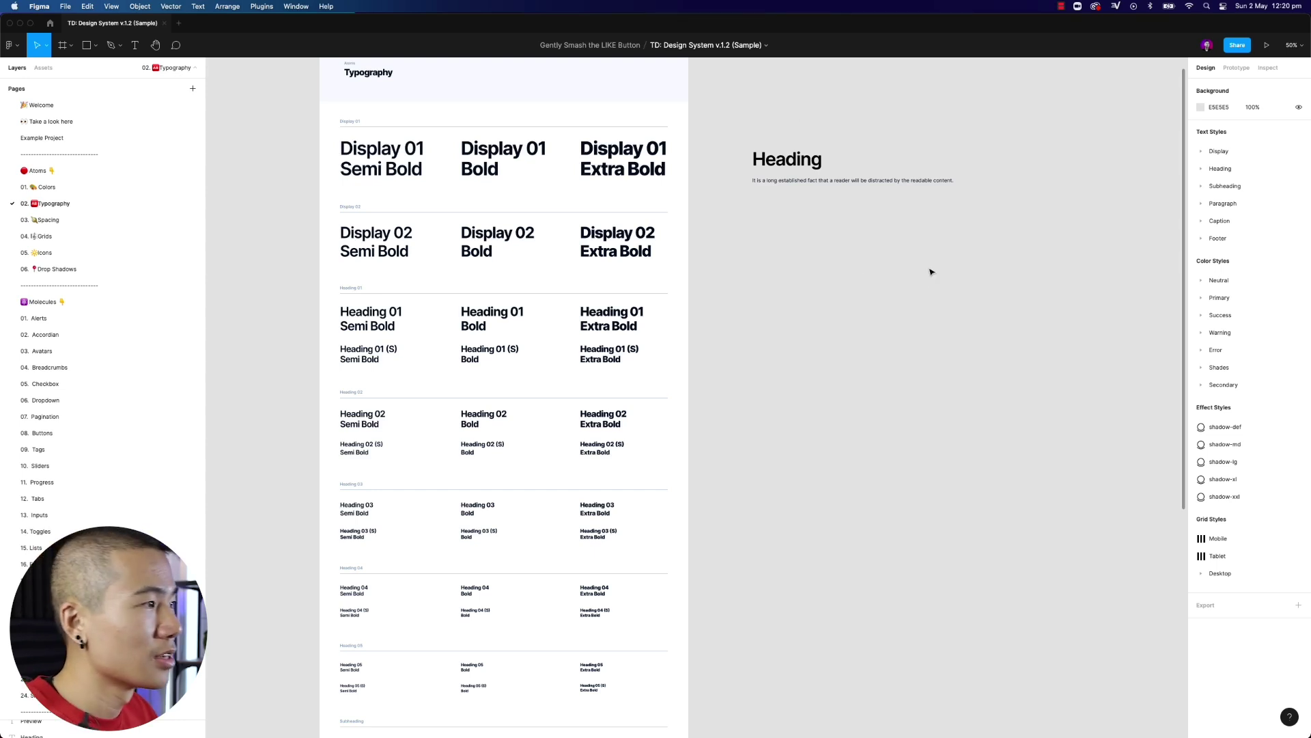
Restyle the Heading text with Heading/H2 Semi Bold.
{"action": "left_click", "coordinate": [778, 159]}
{"action": "left_click", "coordinate": [1236, 211]}
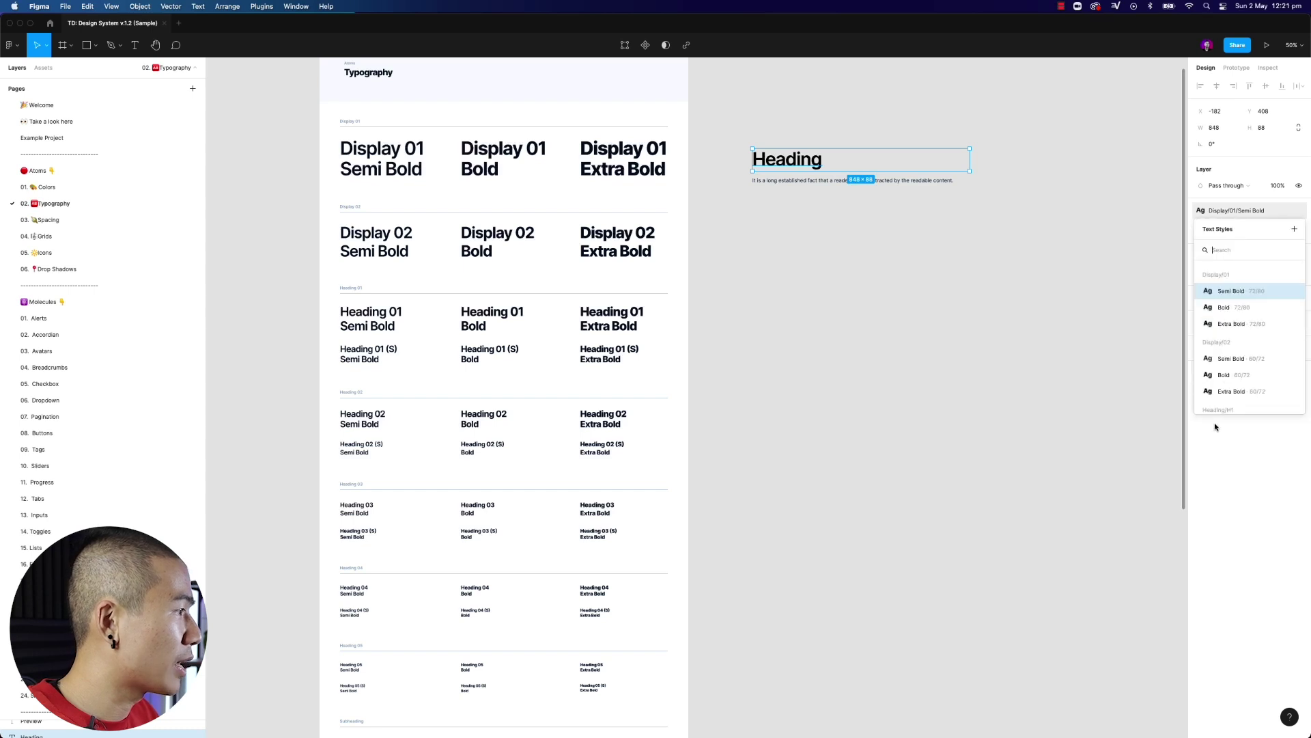
{"action": "scroll", "coordinate": [1239, 390], "scroll_direction": "down", "scroll_amount": 3}
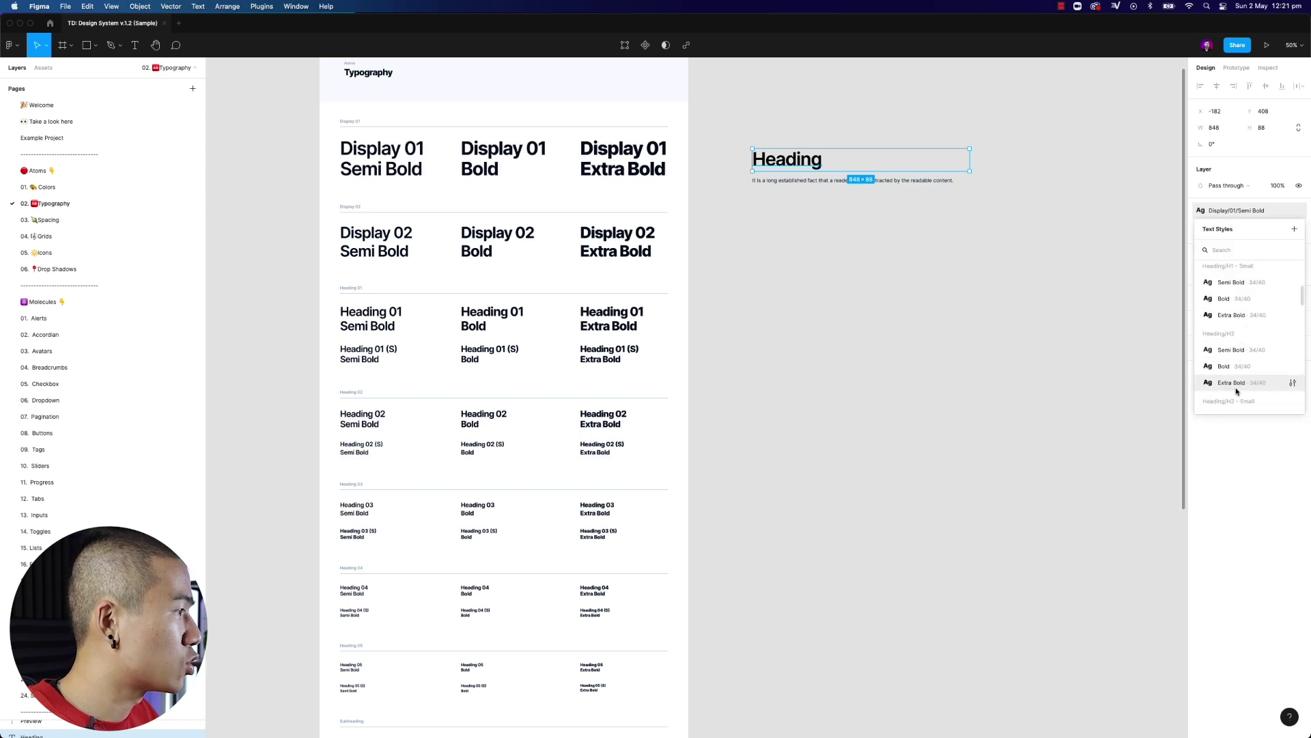
{"action": "left_click", "coordinate": [1225, 350]}
{"action": "left_click", "coordinate": [1080, 316]}
Move the sample sentence up closer to the heading.
{"action": "scroll", "coordinate": [828, 325], "scroll_direction": "up", "scroll_amount": 3}
{"action": "scroll", "coordinate": [827, 321], "scroll_direction": "up", "scroll_amount": 5}
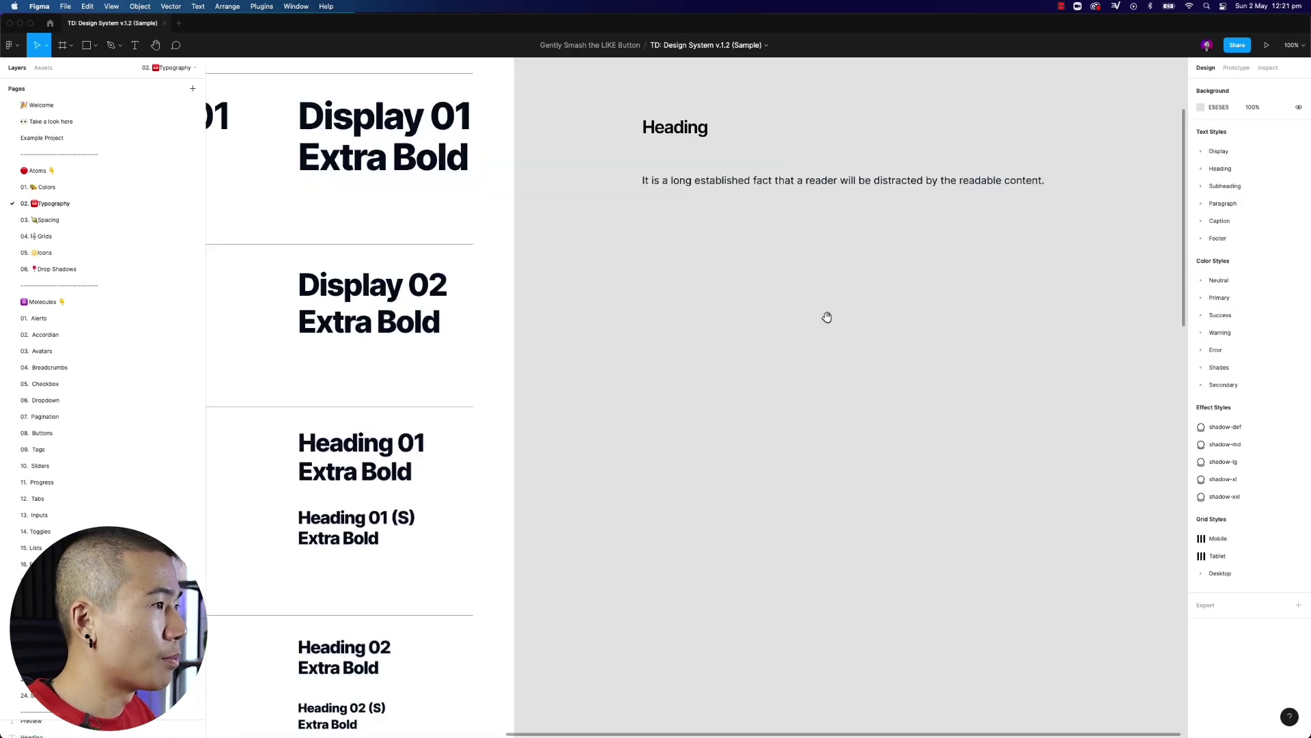
{"action": "left_click_drag", "start_coordinate": [827, 316], "coordinate": [730, 409]}
{"action": "left_click_drag", "start_coordinate": [662, 272], "coordinate": [658, 253]}
{"action": "left_click", "coordinate": [685, 278]}
Set the sentence fill to Neutral/Gray 500 and nudge it up a few pixels.
{"action": "left_click", "coordinate": [667, 251]}
{"action": "left_click", "coordinate": [1201, 256]}
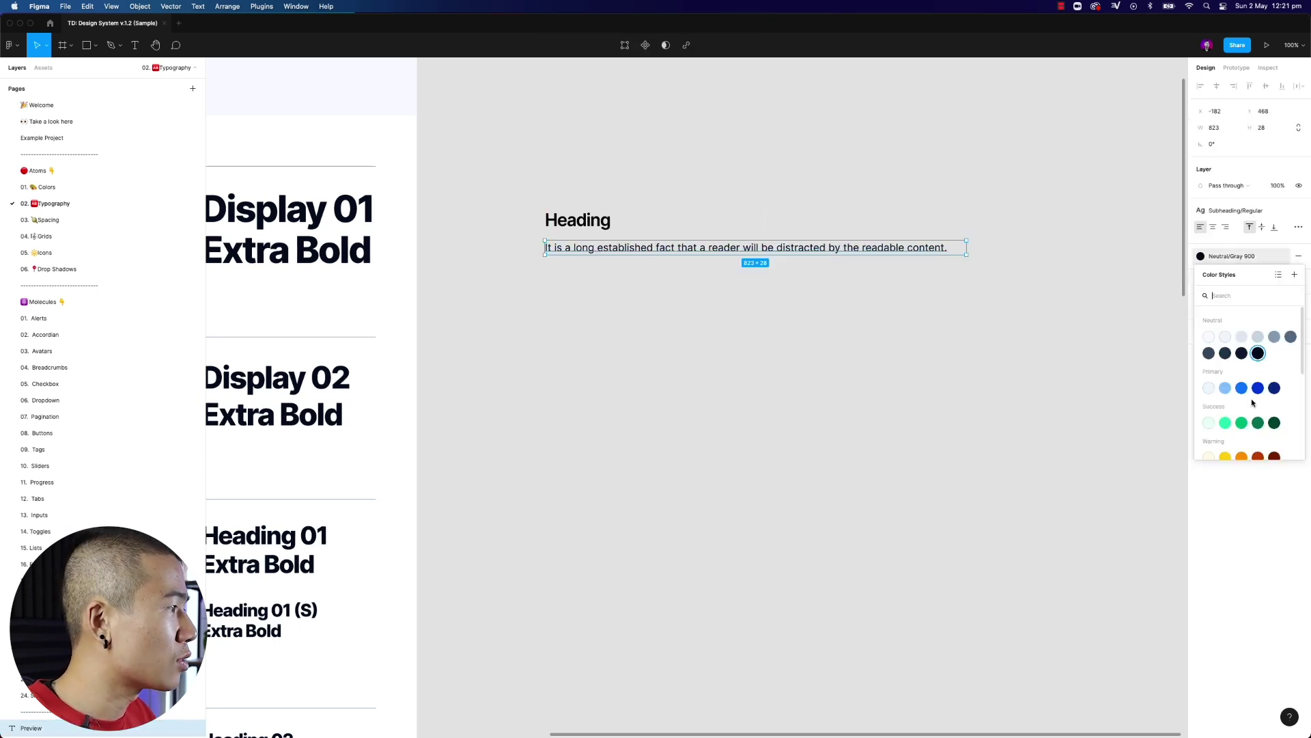
{"action": "left_click", "coordinate": [1291, 337]}
{"action": "left_click", "coordinate": [870, 346]}
{"action": "left_click", "coordinate": [604, 254]}
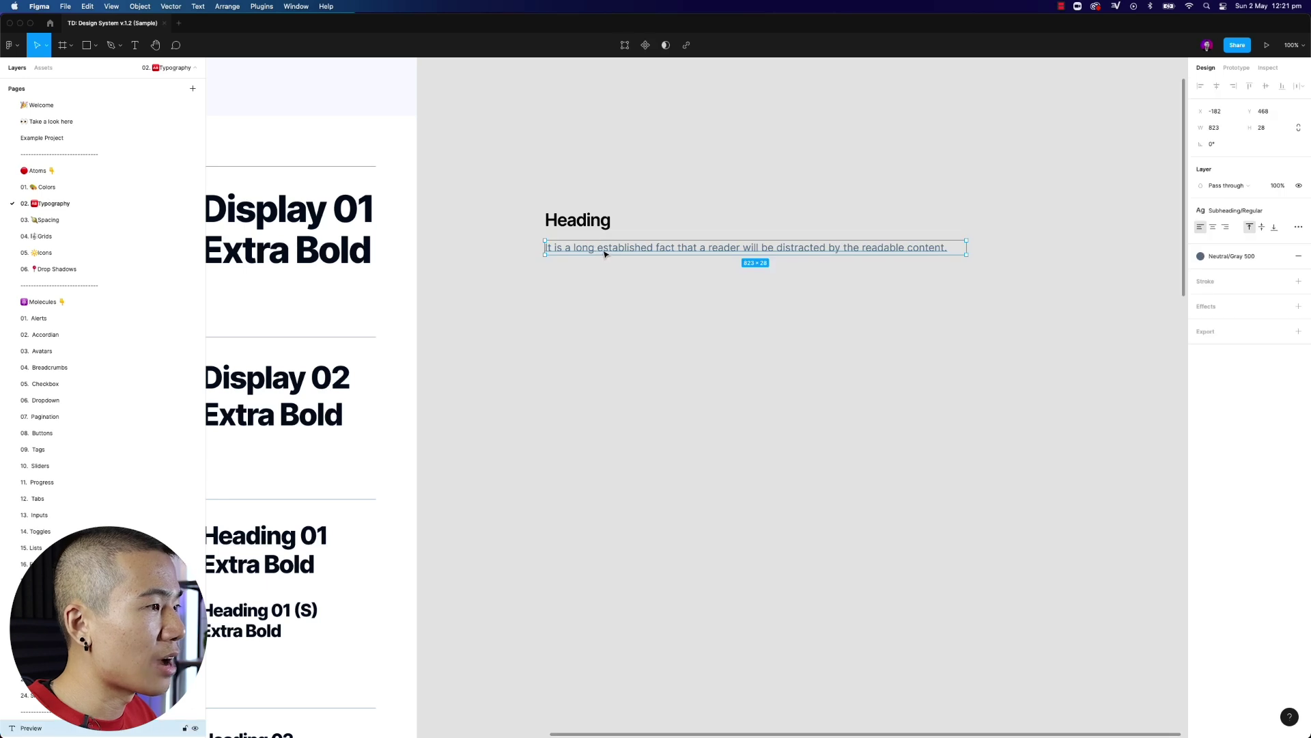
{"action": "left_click_drag", "start_coordinate": [605, 254], "coordinate": [604, 246]}
{"action": "key", "text": "Escape"}
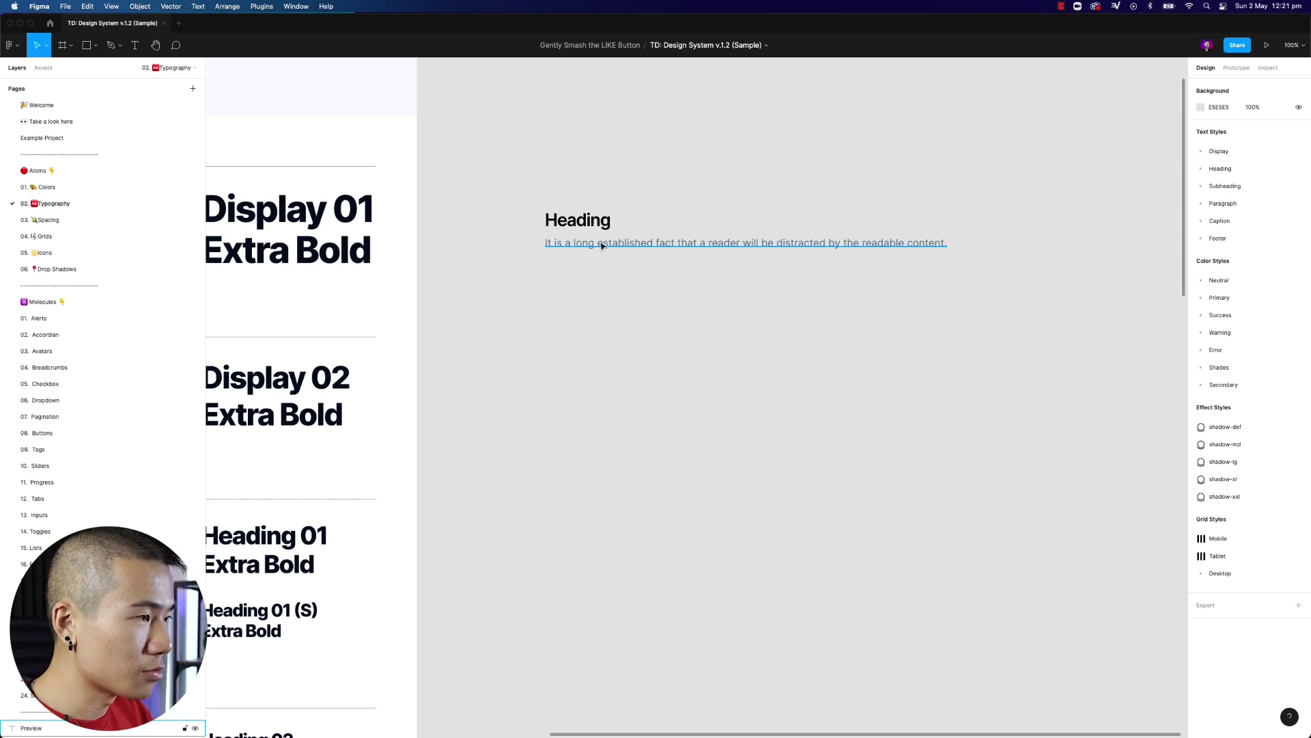
{"action": "scroll", "coordinate": [602, 244], "scroll_direction": "down", "scroll_amount": 5}
{"action": "scroll", "coordinate": [601, 307], "scroll_direction": "down", "scroll_amount": 3}
{"action": "scroll", "coordinate": [601, 381], "scroll_direction": "up", "scroll_amount": 3}
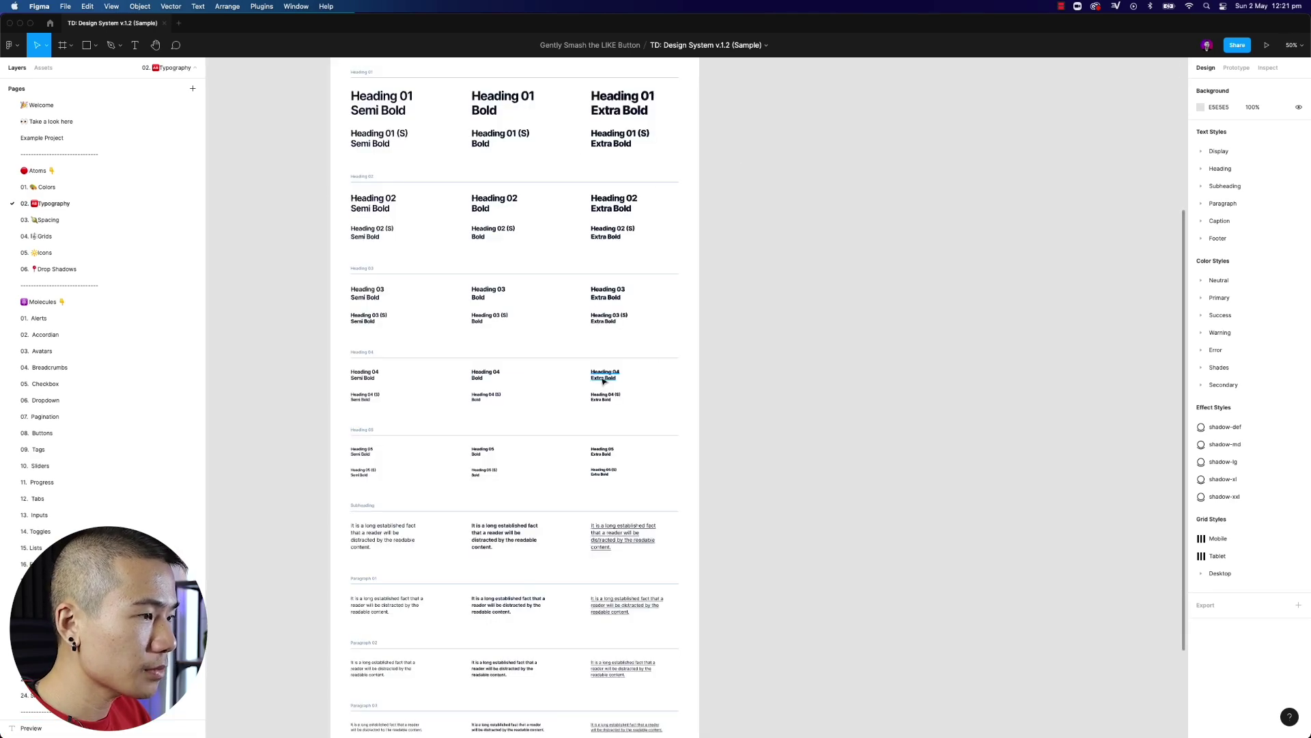
{"action": "key", "text": "shift+0"}
{"action": "scroll", "coordinate": [538, 424], "scroll_direction": "down", "scroll_amount": 5}
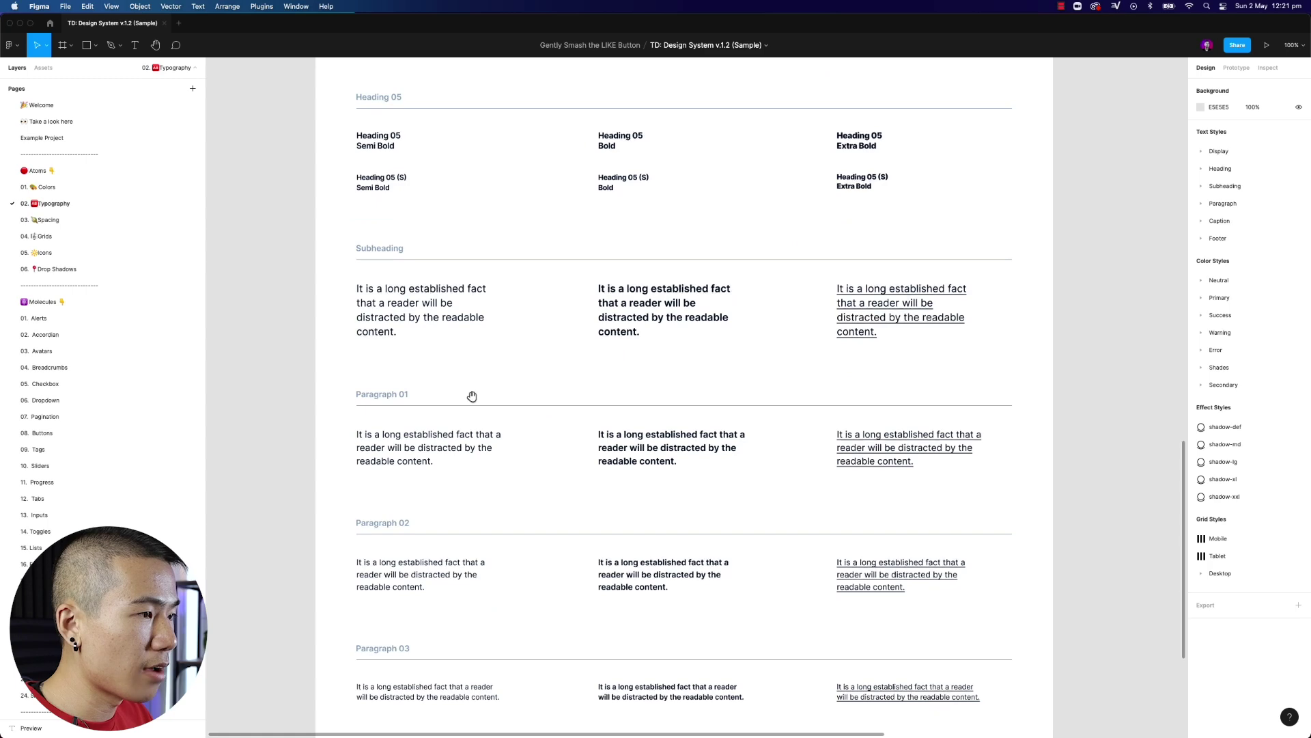
{"action": "scroll", "coordinate": [472, 396], "scroll_direction": "down", "scroll_amount": 5}
{"action": "left_click_drag", "start_coordinate": [293, 165], "coordinate": [1002, 528]}
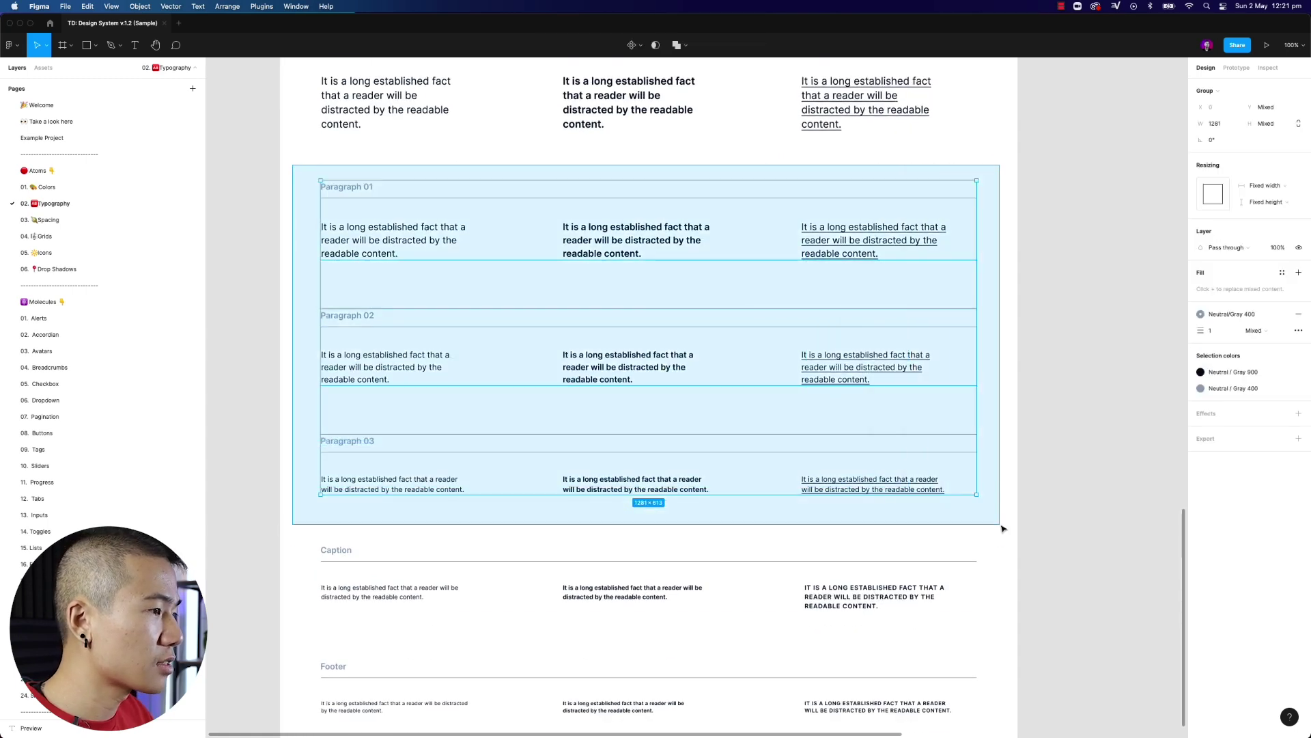
{"action": "left_click", "coordinate": [969, 505]}
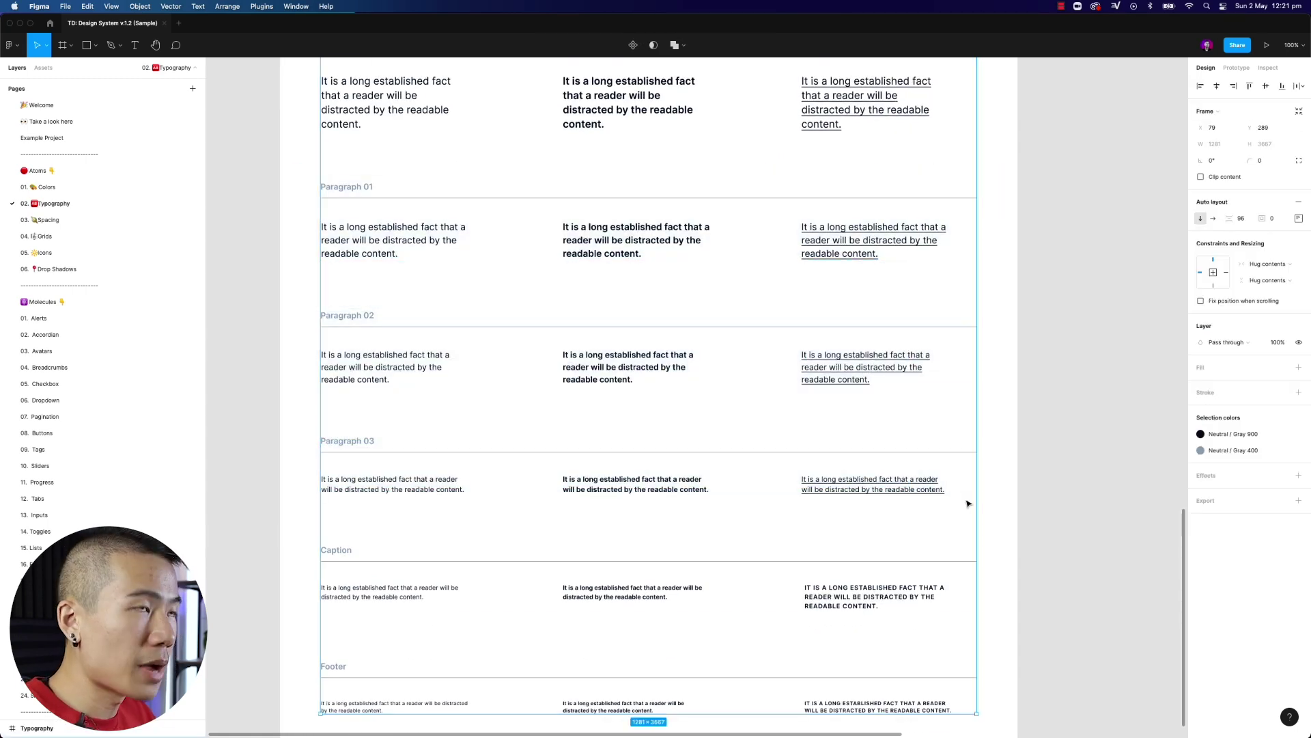
{"action": "left_click", "coordinate": [1021, 502]}
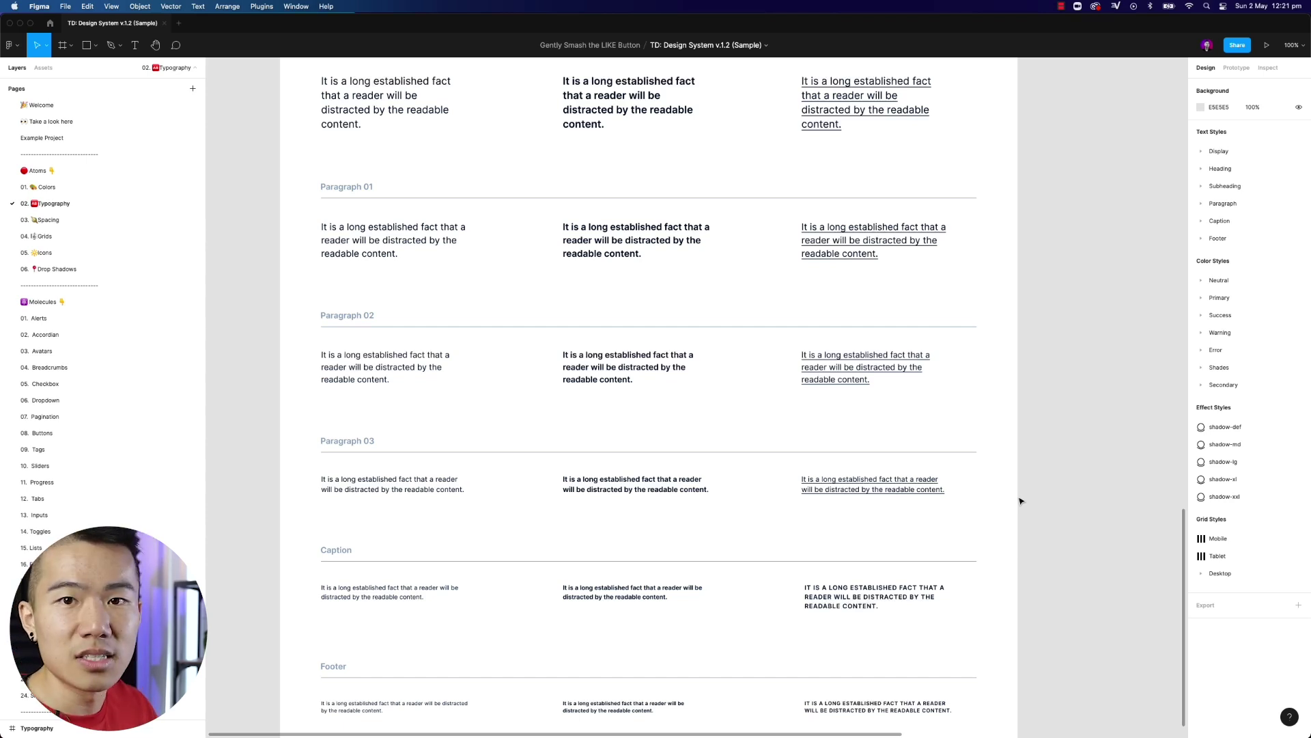
{"action": "scroll", "coordinate": [974, 491], "scroll_direction": "down", "scroll_amount": 4}
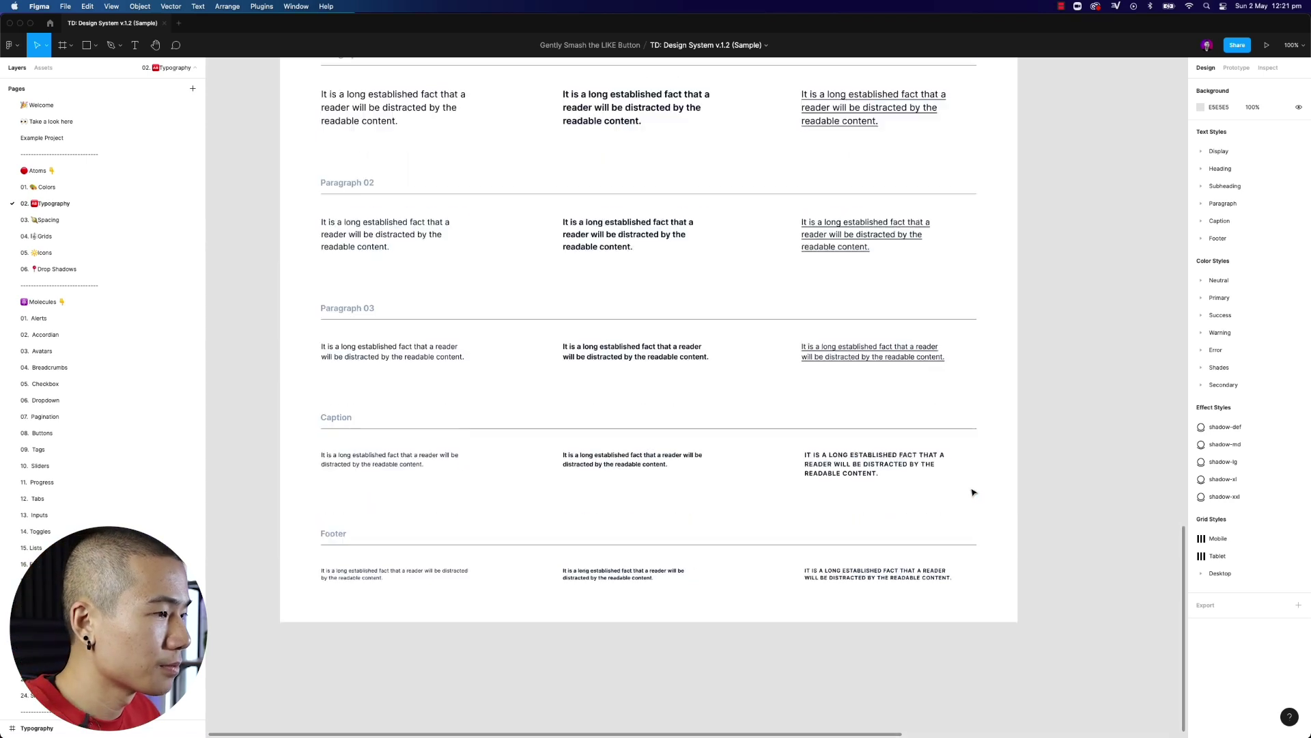
{"action": "left_click_drag", "start_coordinate": [296, 405], "coordinate": [1019, 616]}
{"action": "scroll", "coordinate": [1014, 598], "scroll_direction": "up", "scroll_amount": 10}
{"action": "scroll", "coordinate": [1014, 599], "scroll_direction": "up", "scroll_amount": 8}
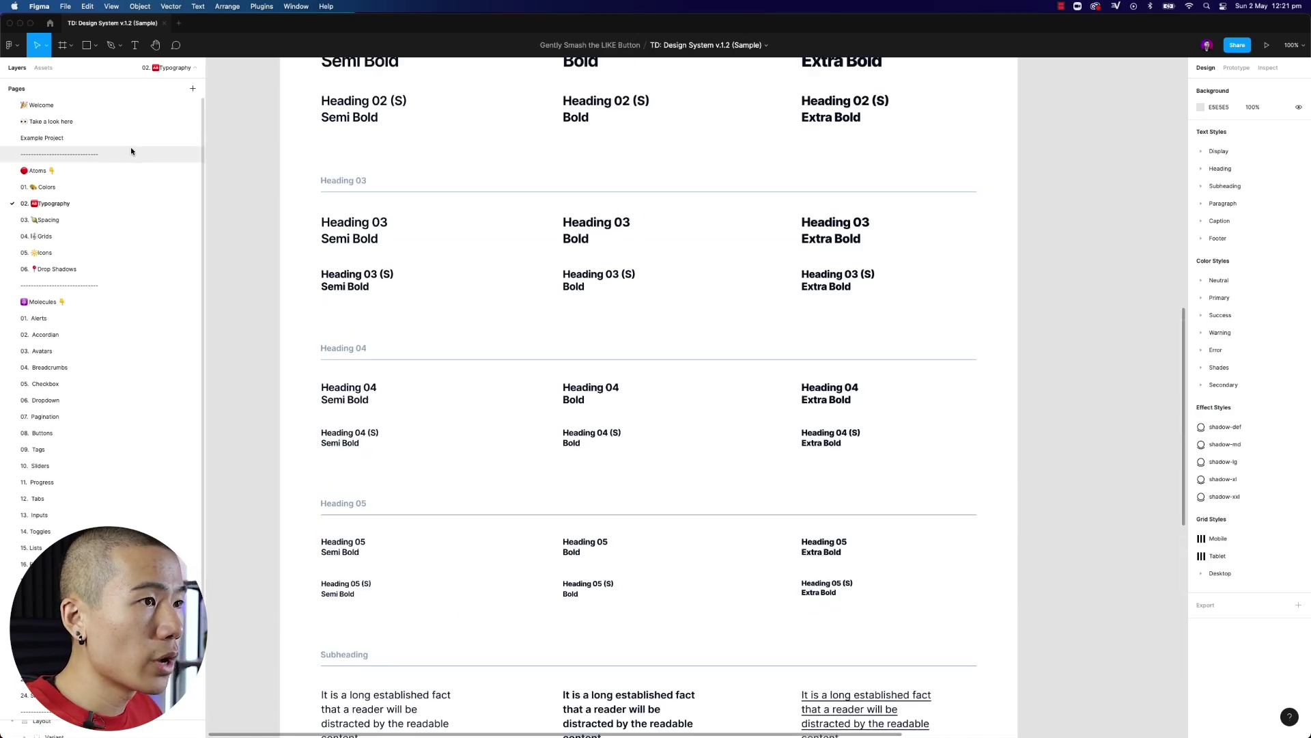
In the Desktop frame, add a Heading 1 text and duplicate it into Heading 2–6 and Paragraph.
{"action": "left_click", "coordinate": [42, 138]}
{"action": "key", "text": "t"}
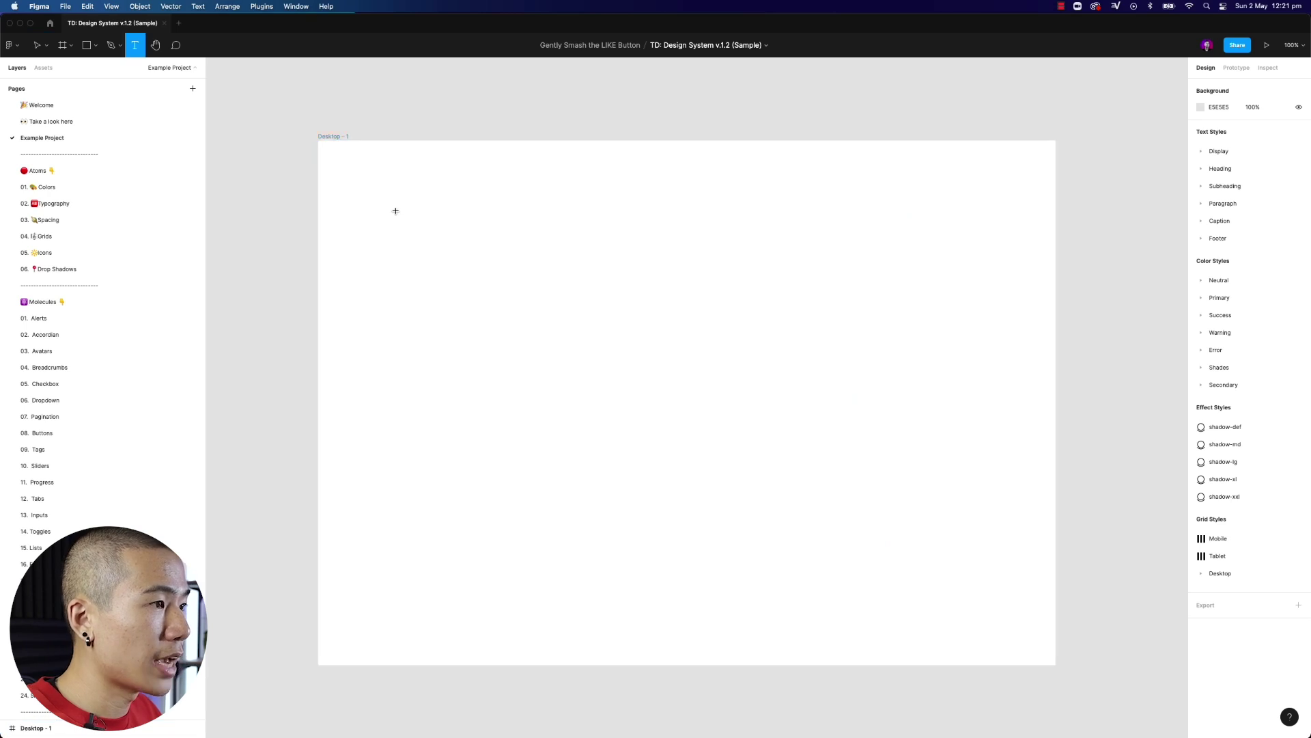
{"action": "left_click_drag", "start_coordinate": [390, 205], "coordinate": [525, 267]}
{"action": "type", "text": "Hea"}
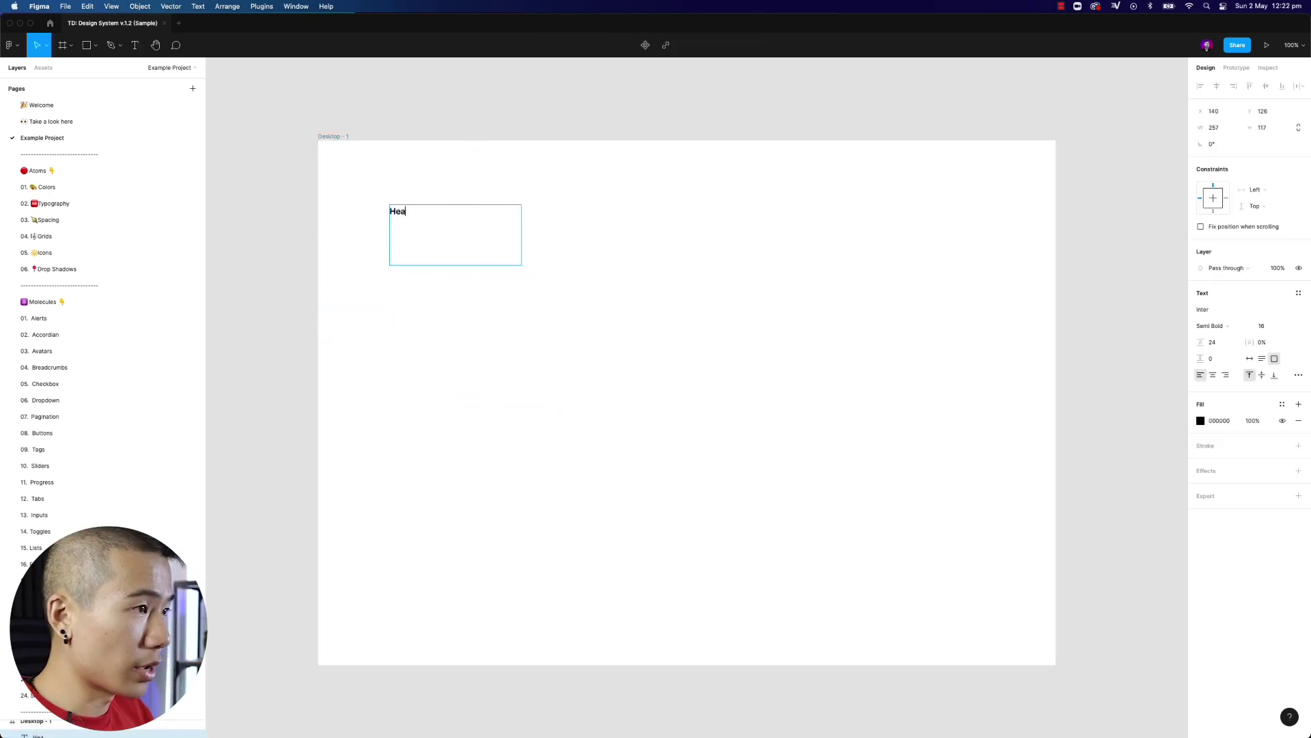
{"action": "type", "text": "ding 1"}
{"action": "key", "text": "Escape"}
{"action": "key", "text": "super+d"}
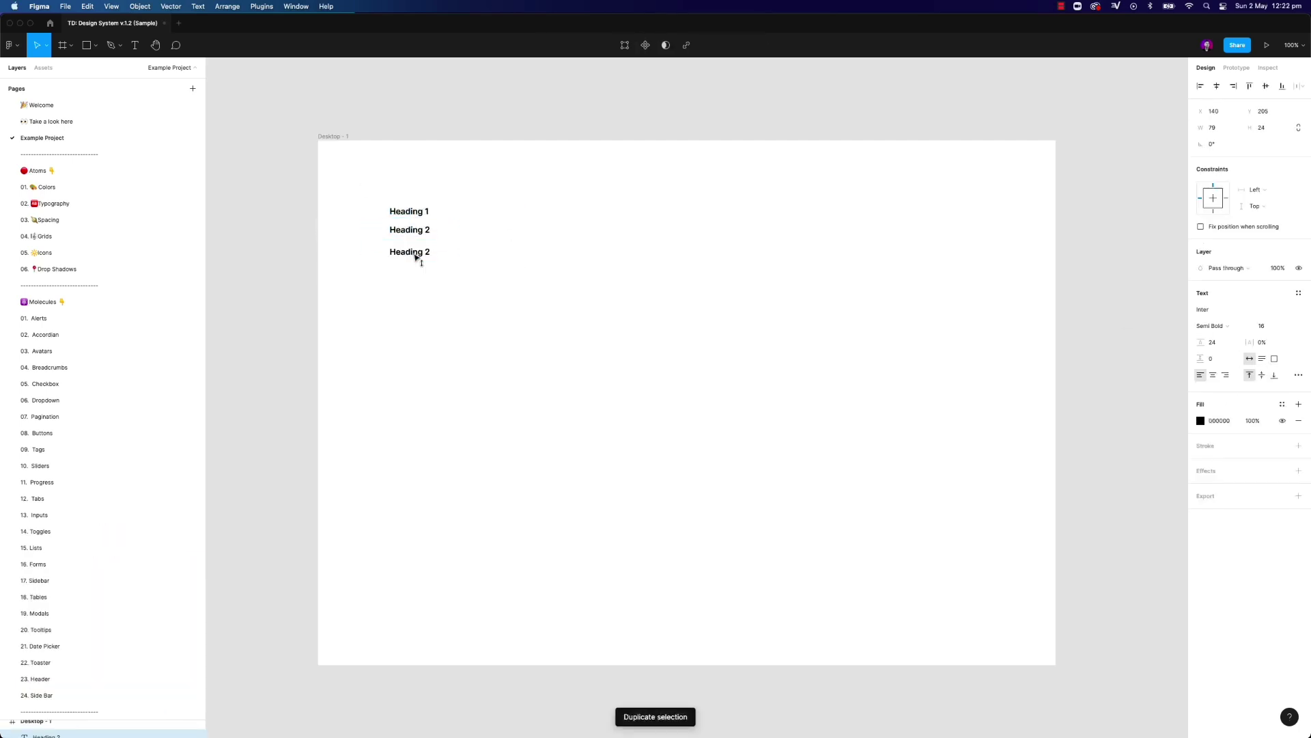
{"action": "key", "text": "super+d"}
{"action": "key", "text": "super+d"}
{"action": "double_click", "coordinate": [427, 285]}
{"action": "type", "text": "5"}
{"action": "key", "text": "Escape"}
{"action": "key", "text": "super+d"}
{"action": "type", "text": "Paragraph"}
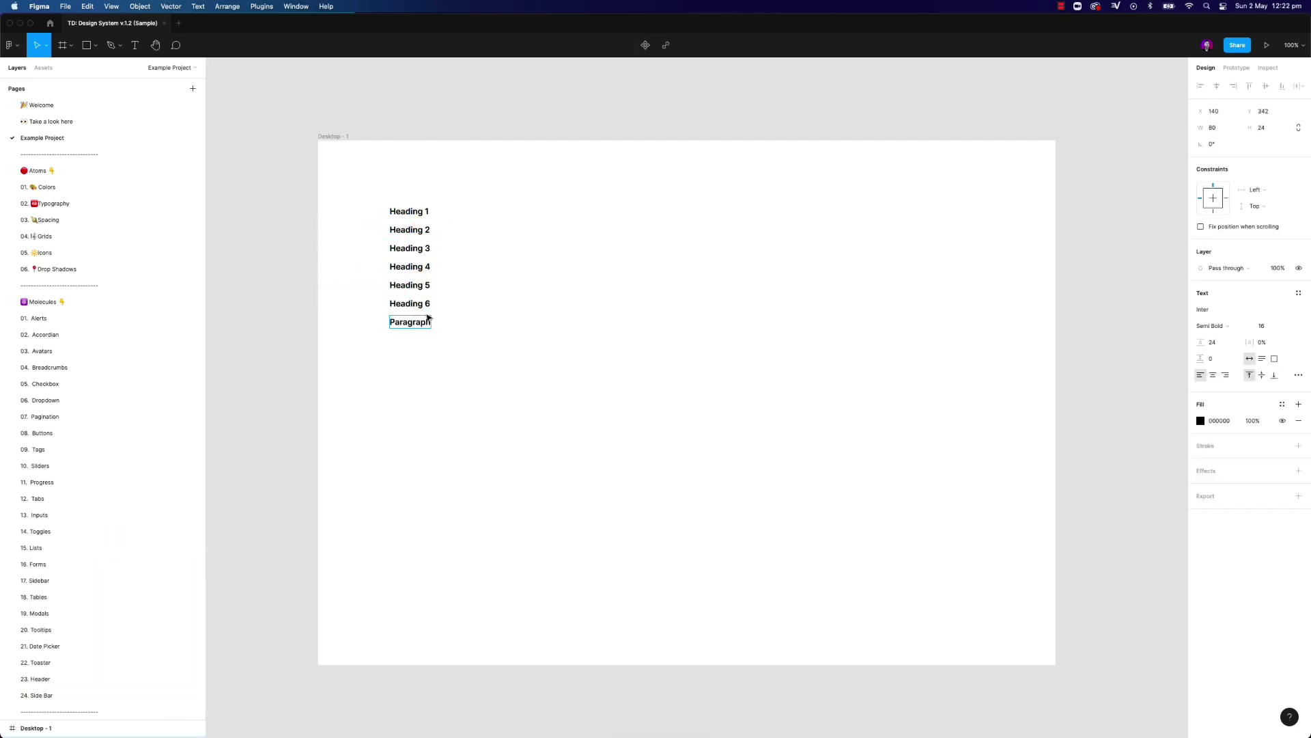
Wrap the seven texts in an auto-layout column and give them decreasing font sizes.
{"action": "left_click_drag", "start_coordinate": [438, 342], "coordinate": [392, 184]}
{"action": "key", "text": "shift+a"}
{"action": "left_click", "coordinate": [1268, 289]}
{"action": "type", "text": "36483630"}
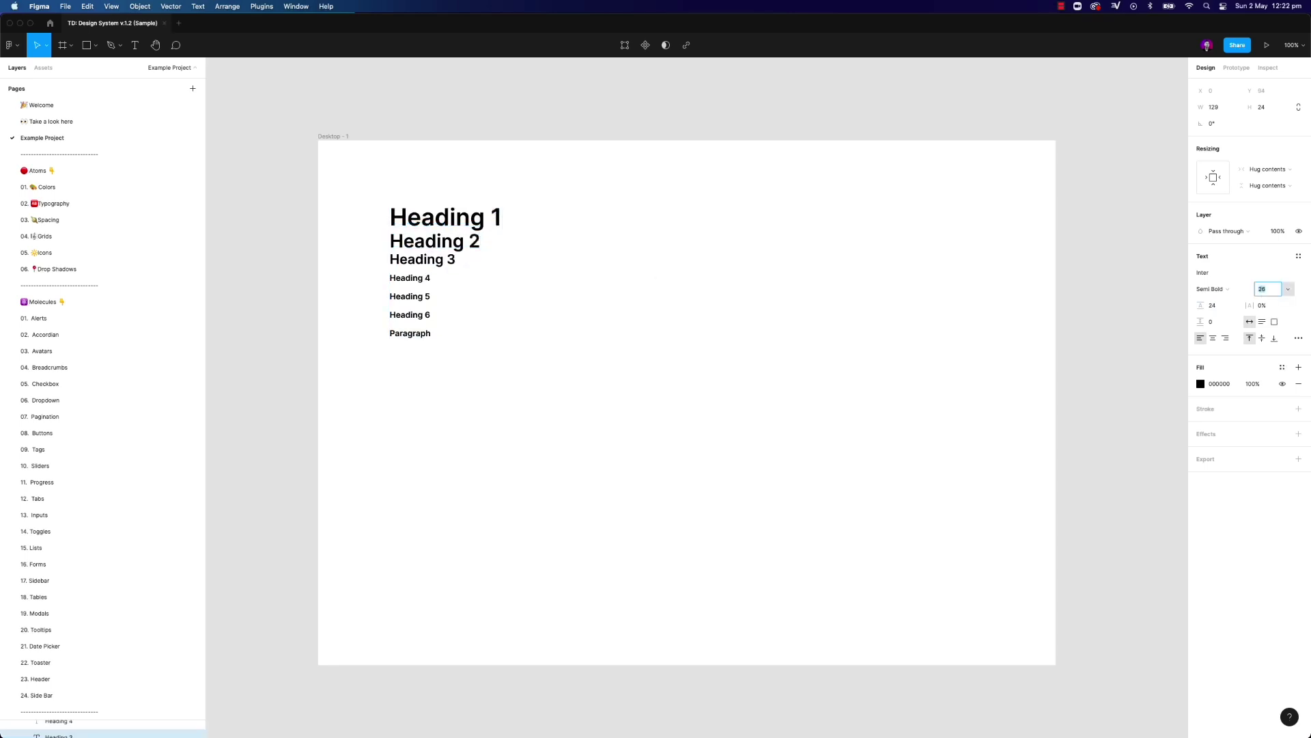
{"action": "type", "text": "2420"}
Set Heading 5's line height to 100% and widen the auto-layout spacing.
{"action": "scroll", "coordinate": [978, 351], "scroll_direction": "up", "scroll_amount": 1}
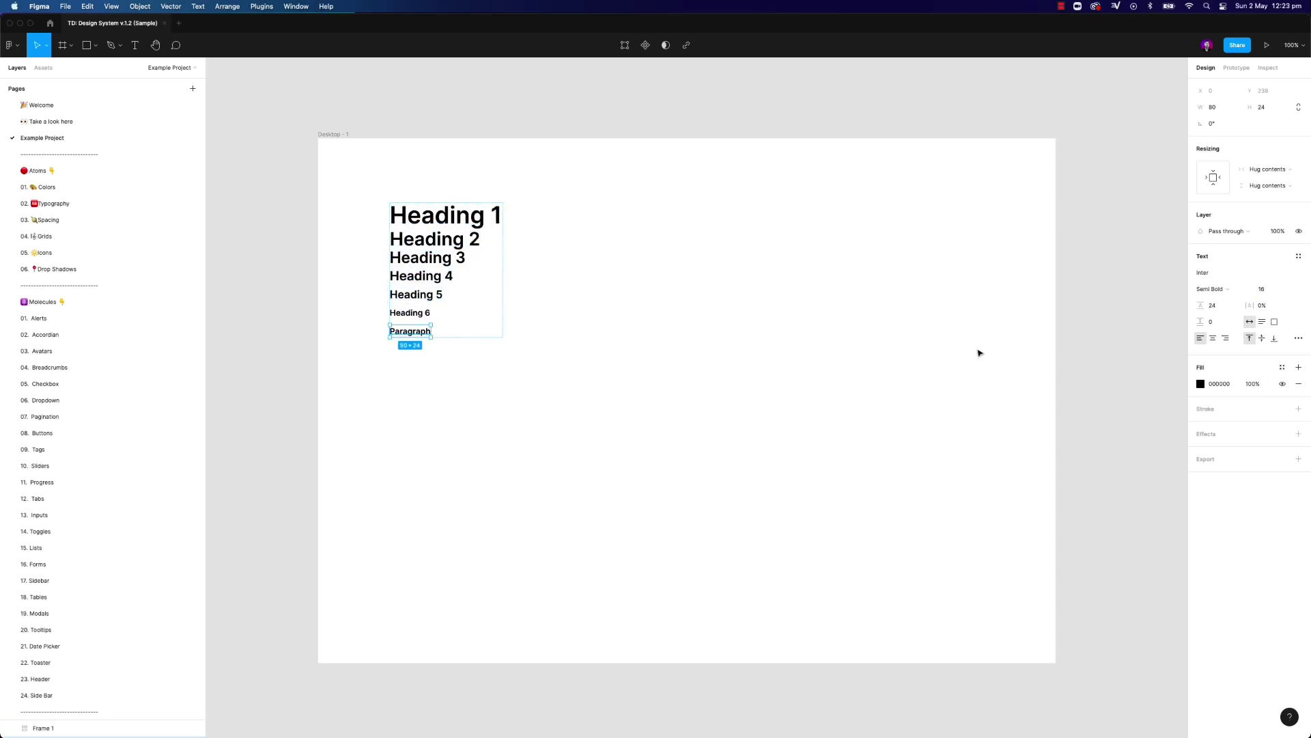
{"action": "left_click", "coordinate": [420, 278]}
{"action": "left_click", "coordinate": [410, 317]}
{"action": "type", "text": "100%"}
{"action": "key", "text": "Escape"}
{"action": "key", "text": "Escape"}
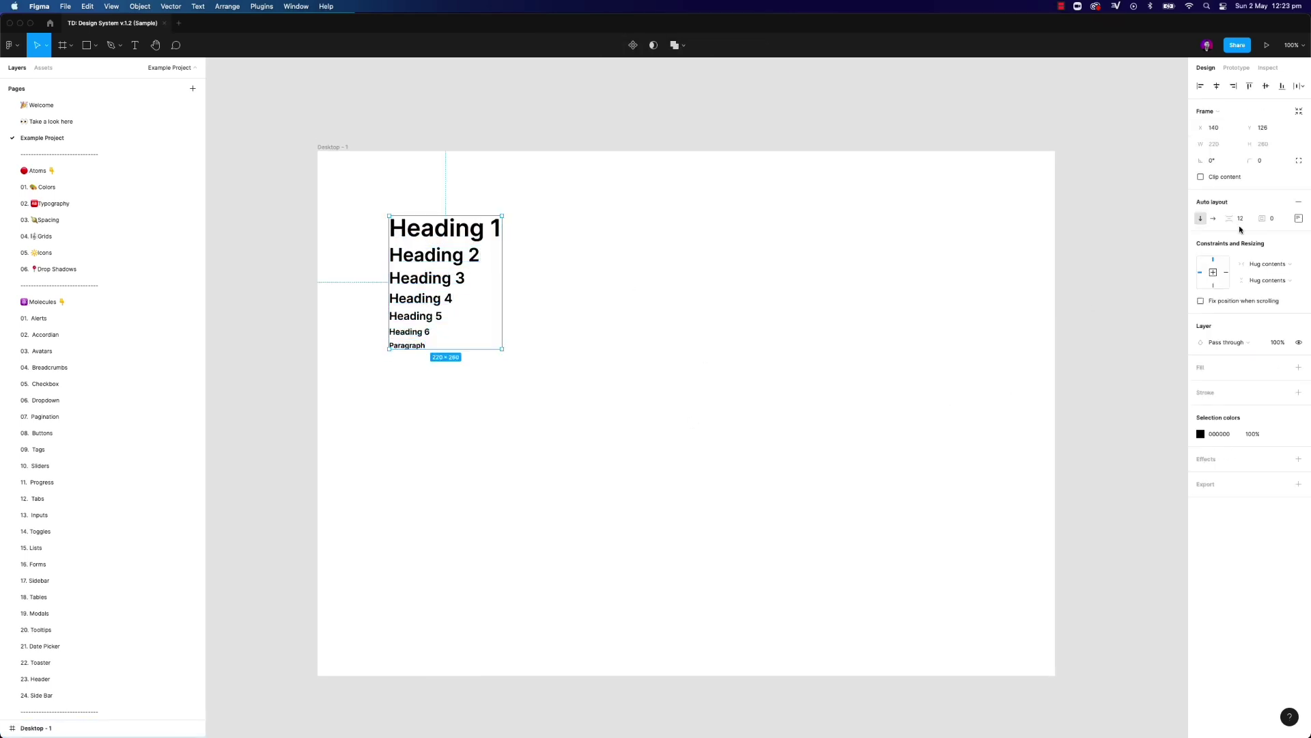
{"action": "left_click_drag", "start_coordinate": [1229, 218], "coordinate": [1258, 218]}
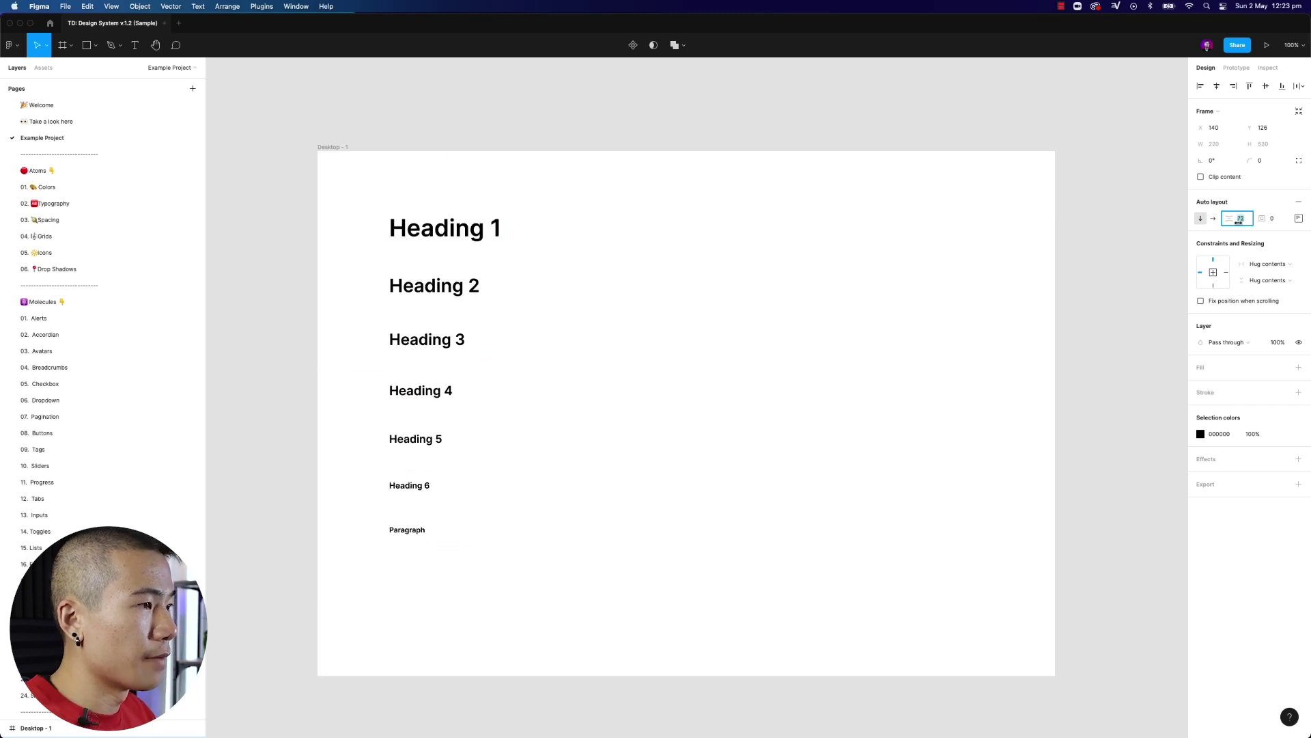
{"action": "left_click", "coordinate": [668, 219]}
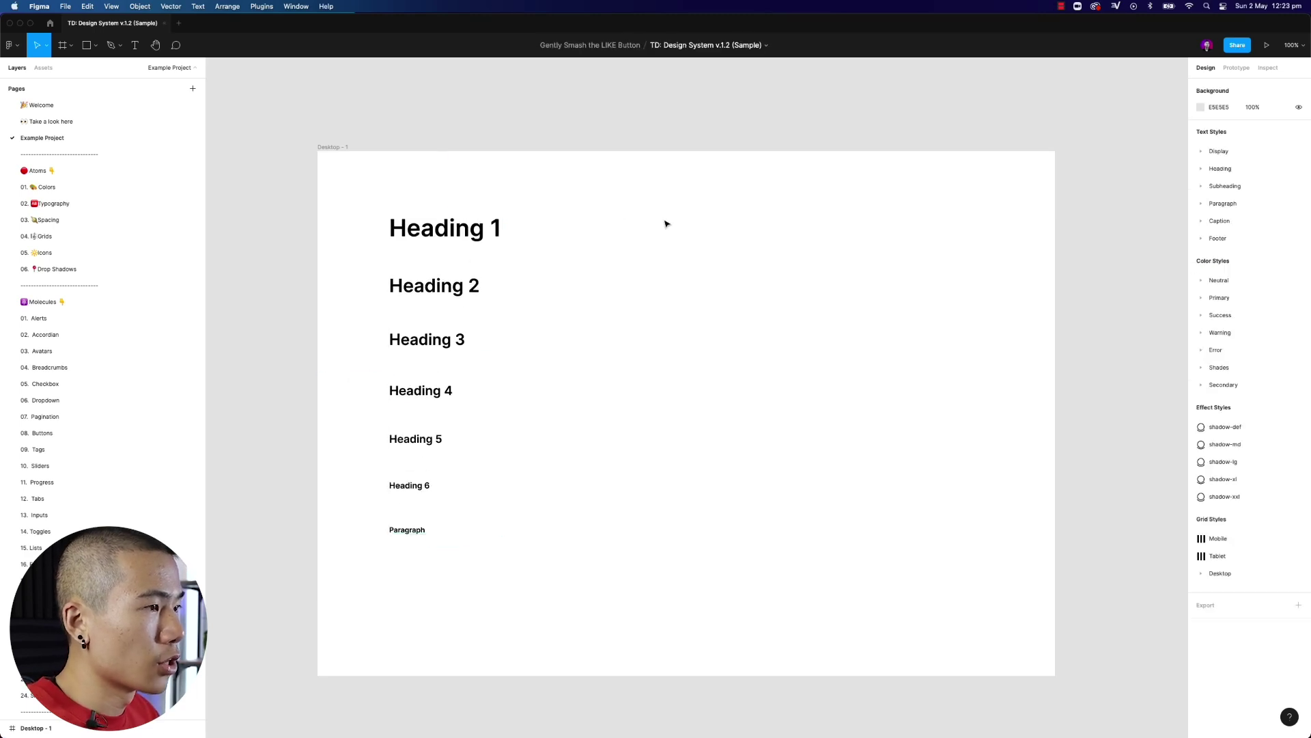
Save Heading 1's formatting as a new text style named Heading-1/H1/Regular.
{"action": "double_click", "coordinate": [429, 235]}
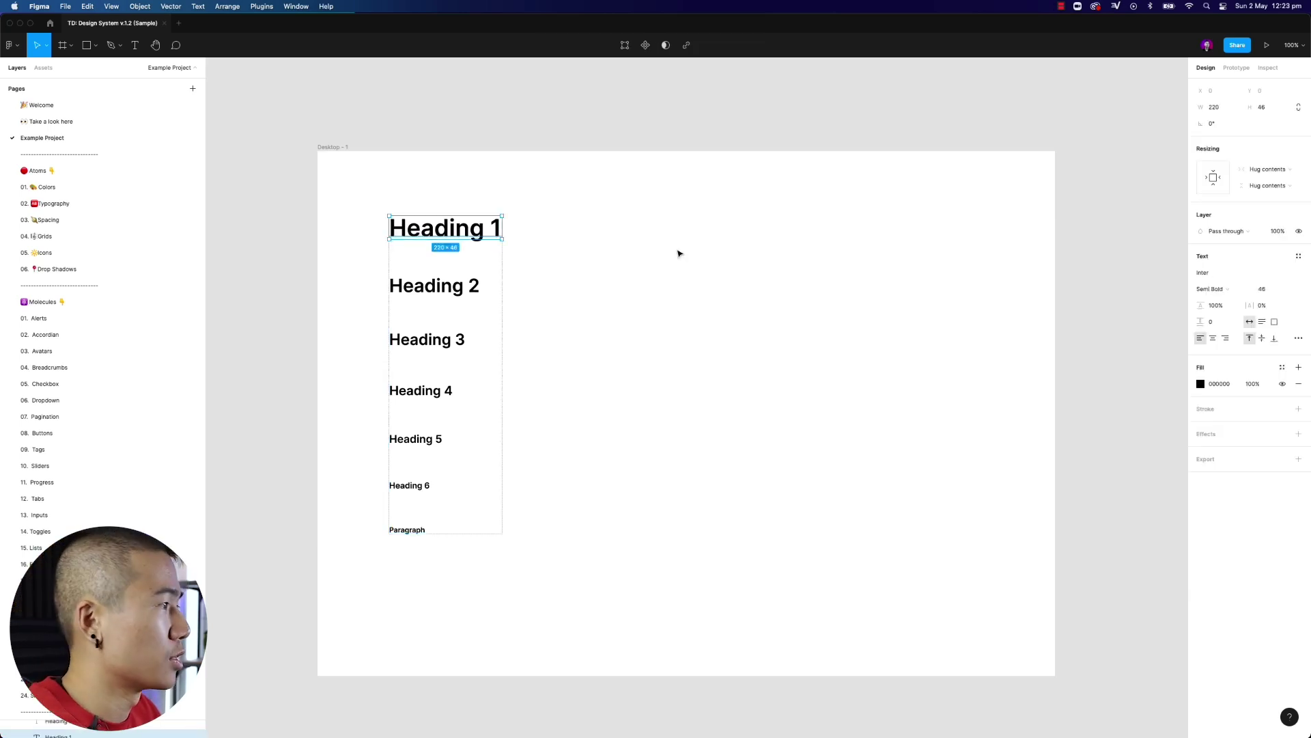
{"action": "left_click", "coordinate": [1299, 257]}
{"action": "left_click", "coordinate": [1294, 274]}
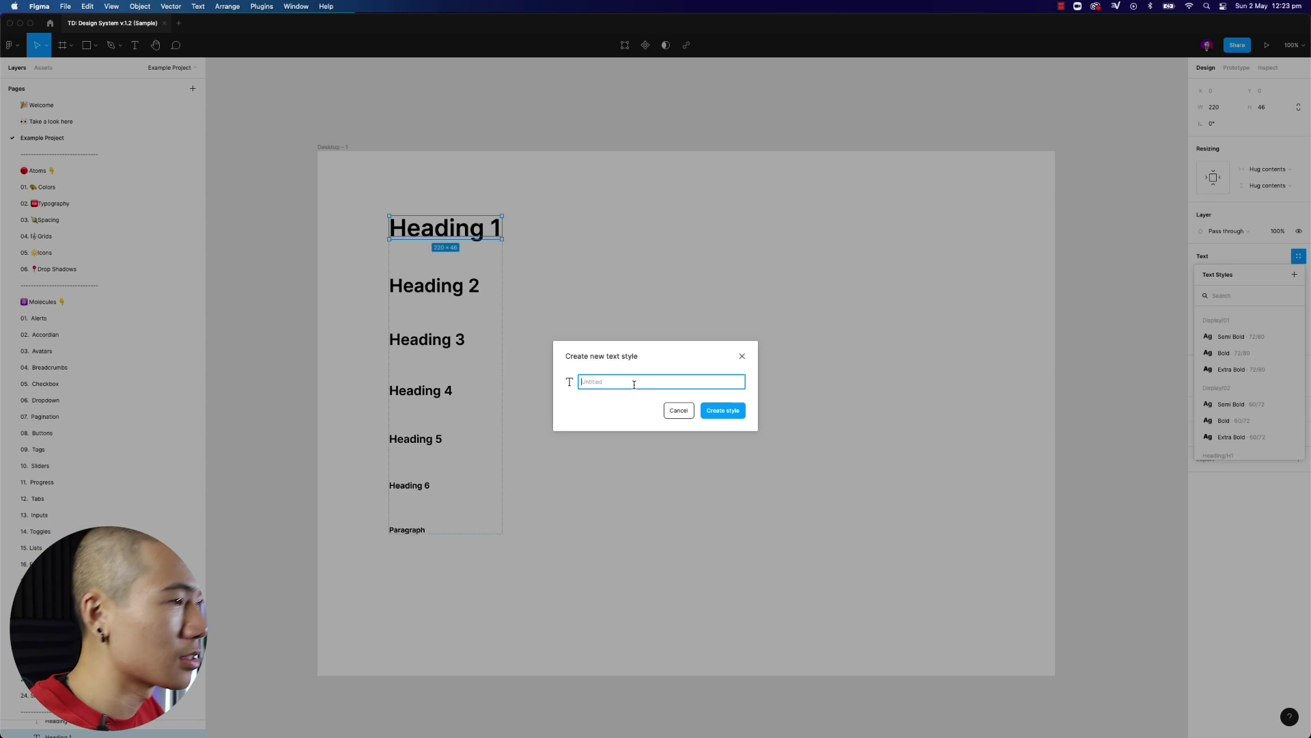
{"action": "type", "text": "Heading-1/H1/"}
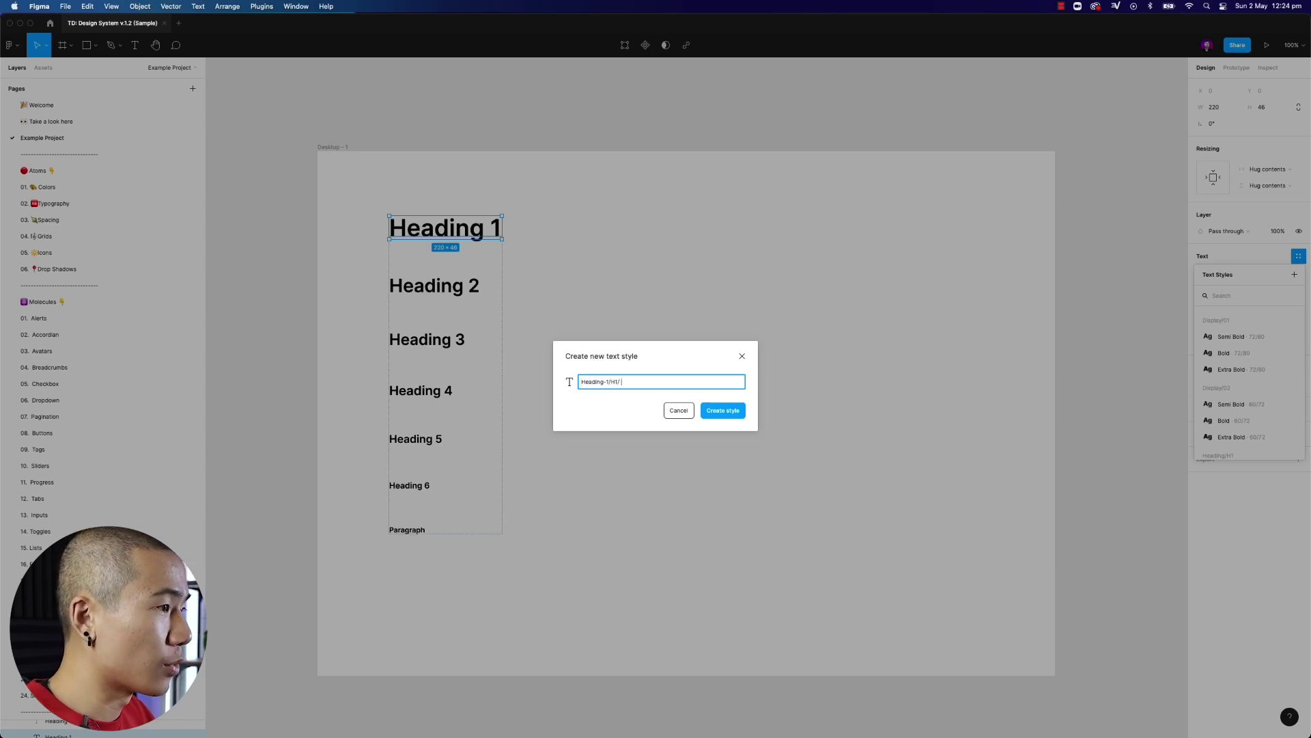
{"action": "type", "text": "Regular"}
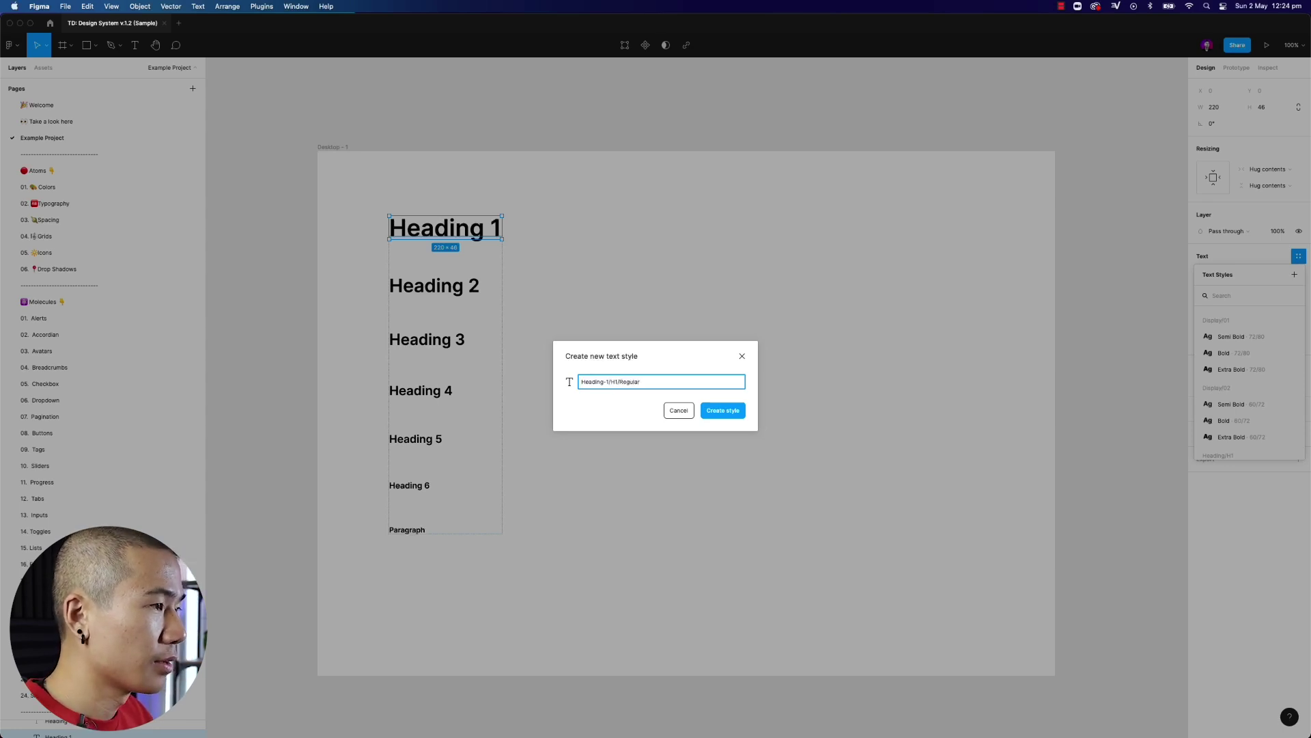
{"action": "key", "text": "Return"}
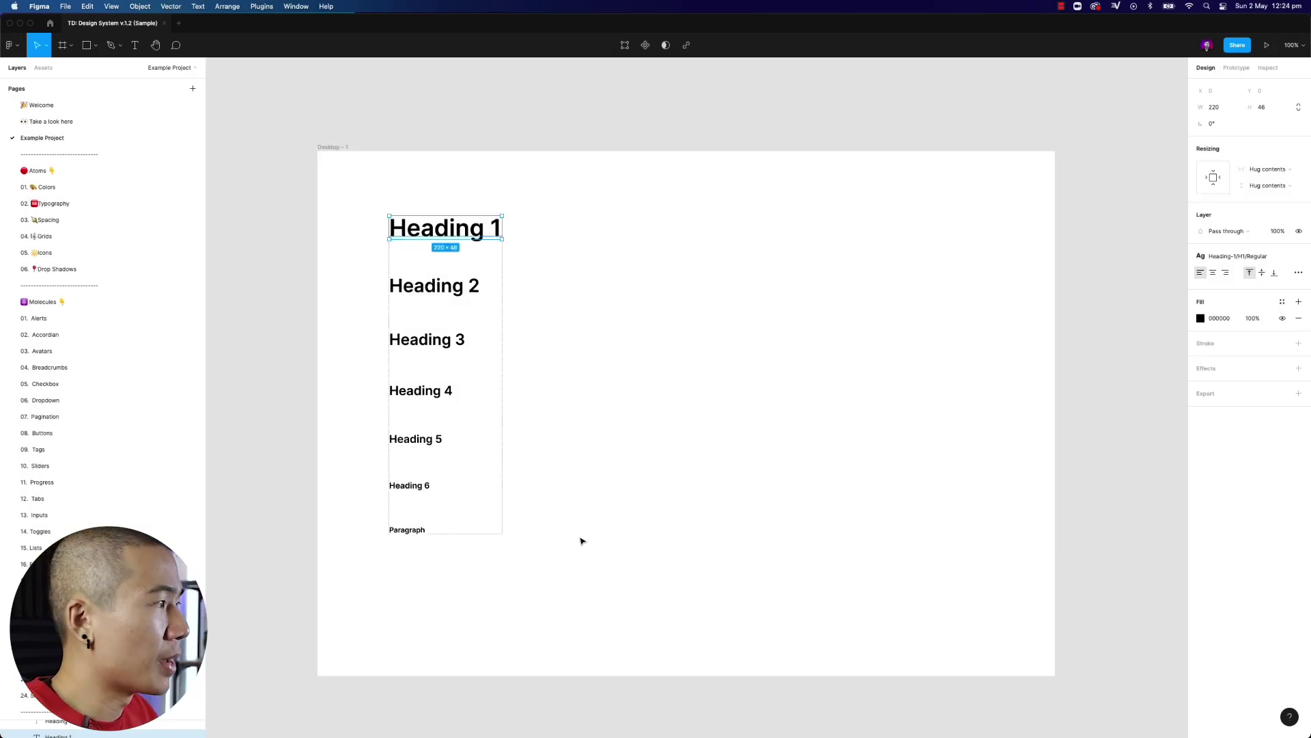
Create the text style Heading-1/H2/Regular from the Heading 2 text.
{"action": "left_click", "coordinate": [448, 292]}
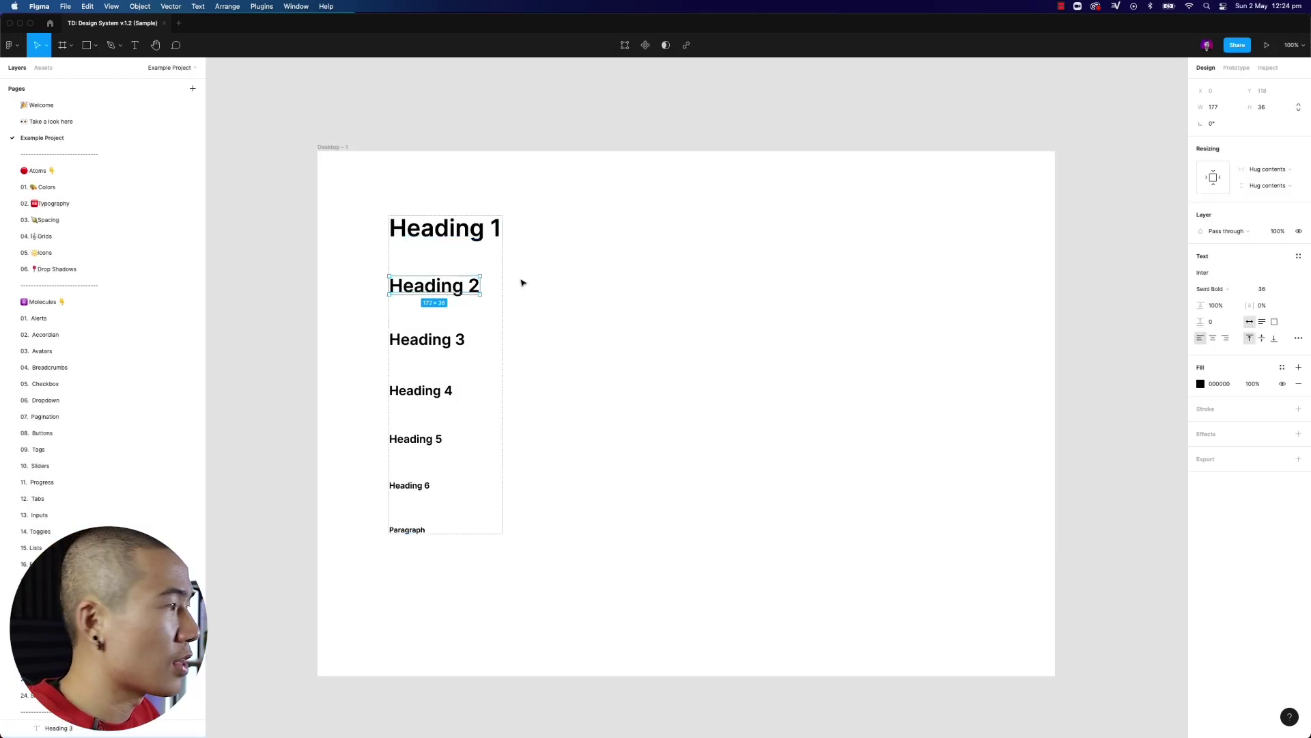
{"action": "left_click", "coordinate": [1298, 255]}
{"action": "scroll", "coordinate": [1261, 402], "scroll_direction": "down", "scroll_amount": 10}
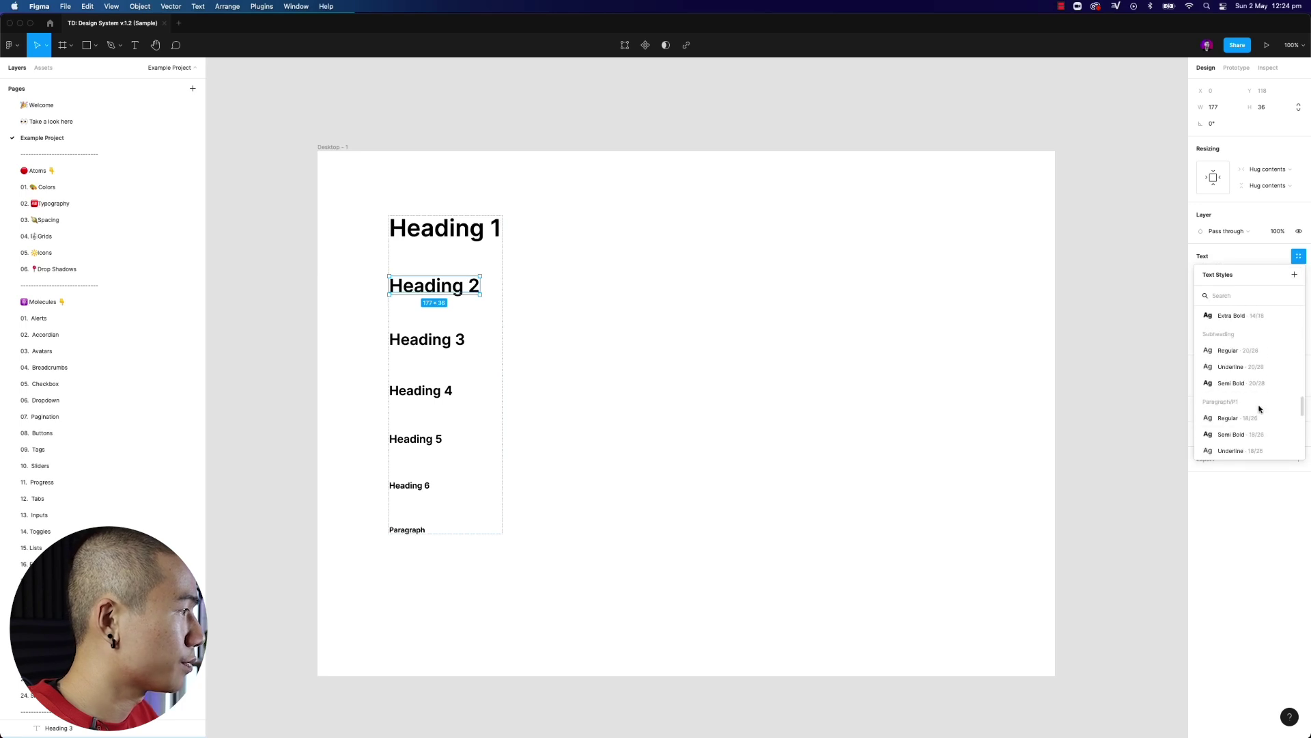
{"action": "left_click", "coordinate": [1295, 274]}
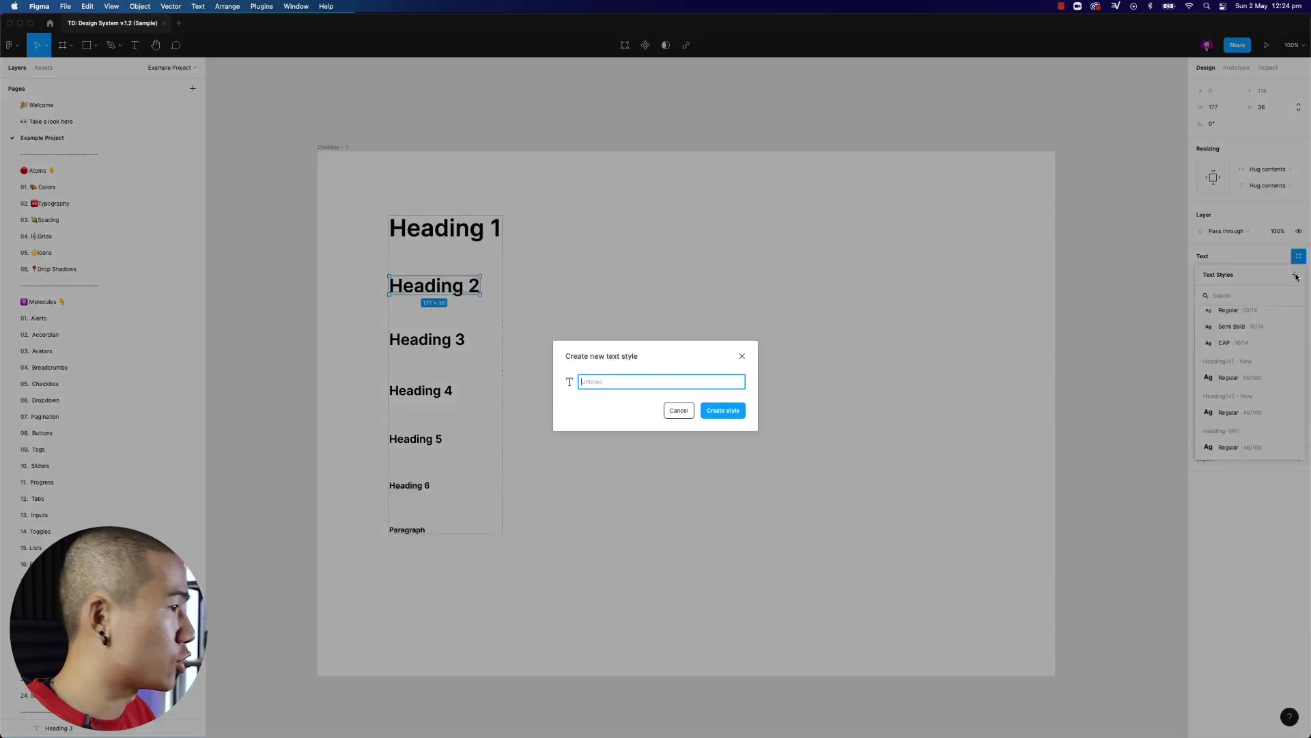
{"action": "type", "text": "Heading-1/H2/"}
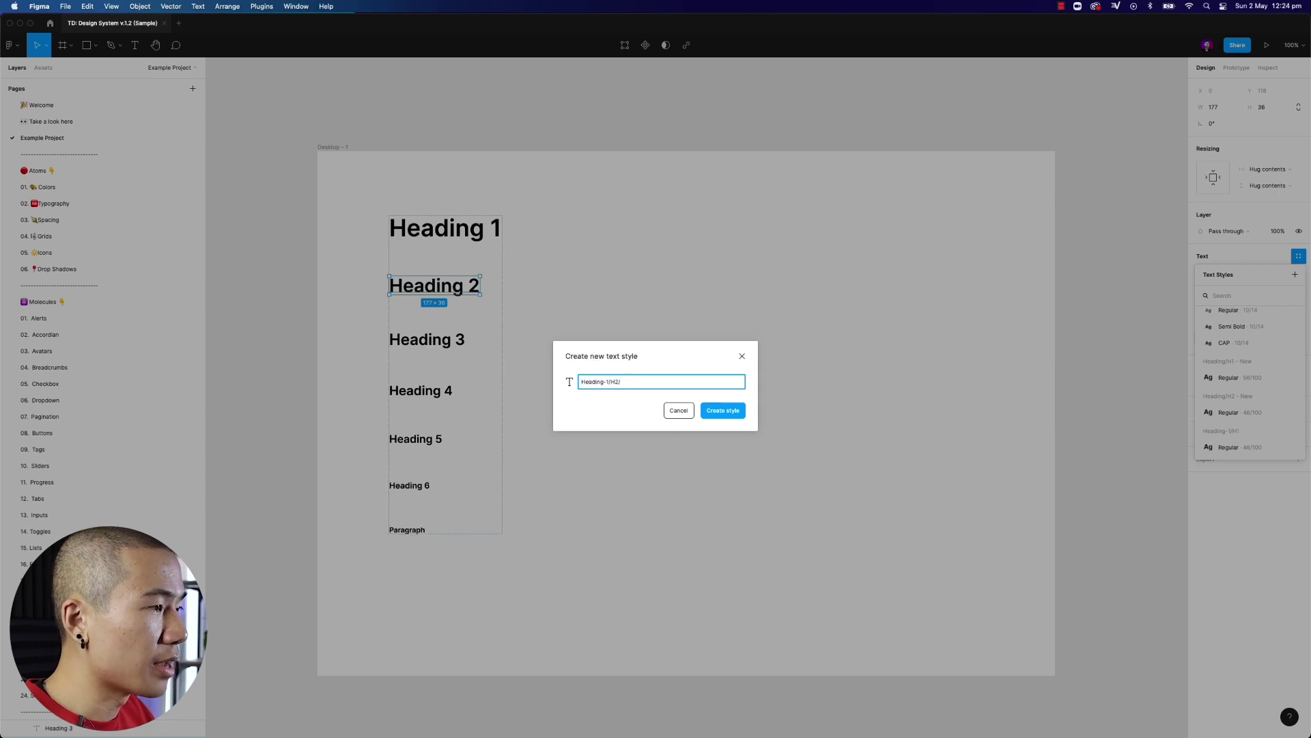
{"action": "double_click", "coordinate": [606, 381]}
{"action": "left_click", "coordinate": [605, 381]}
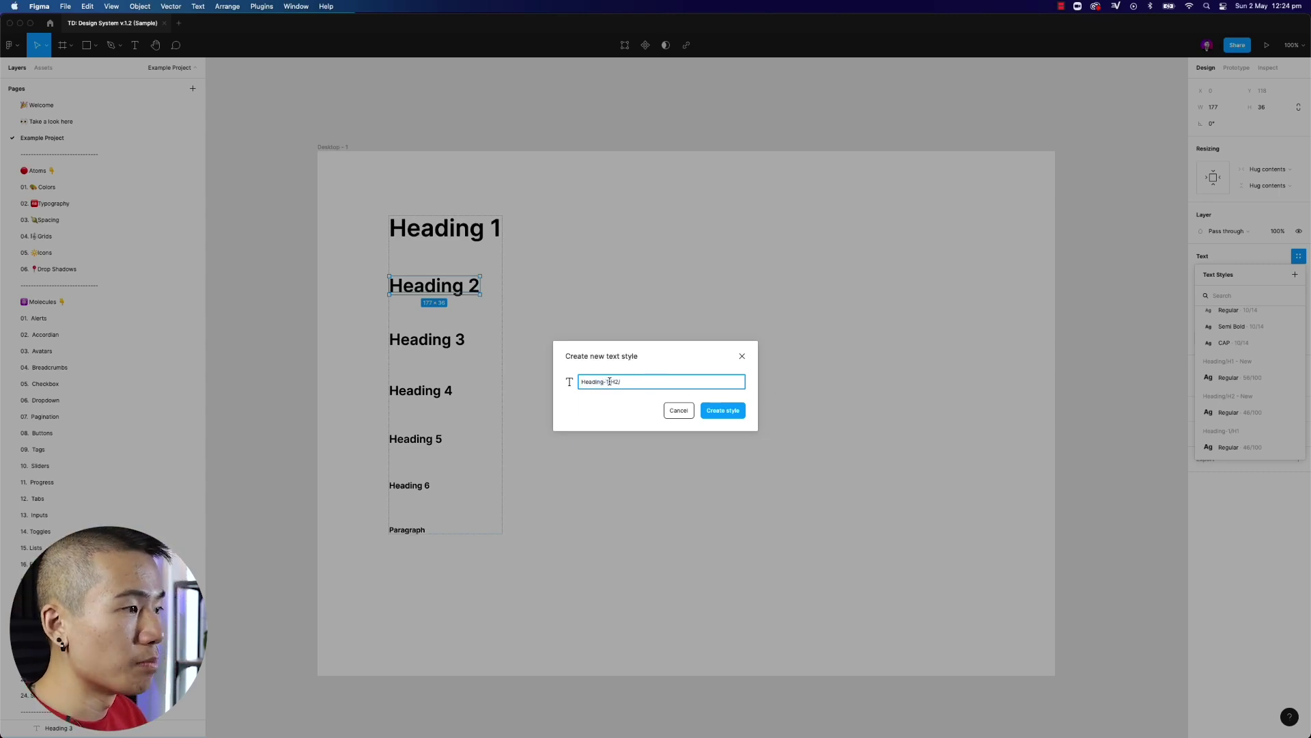
{"action": "left_click", "coordinate": [648, 383]}
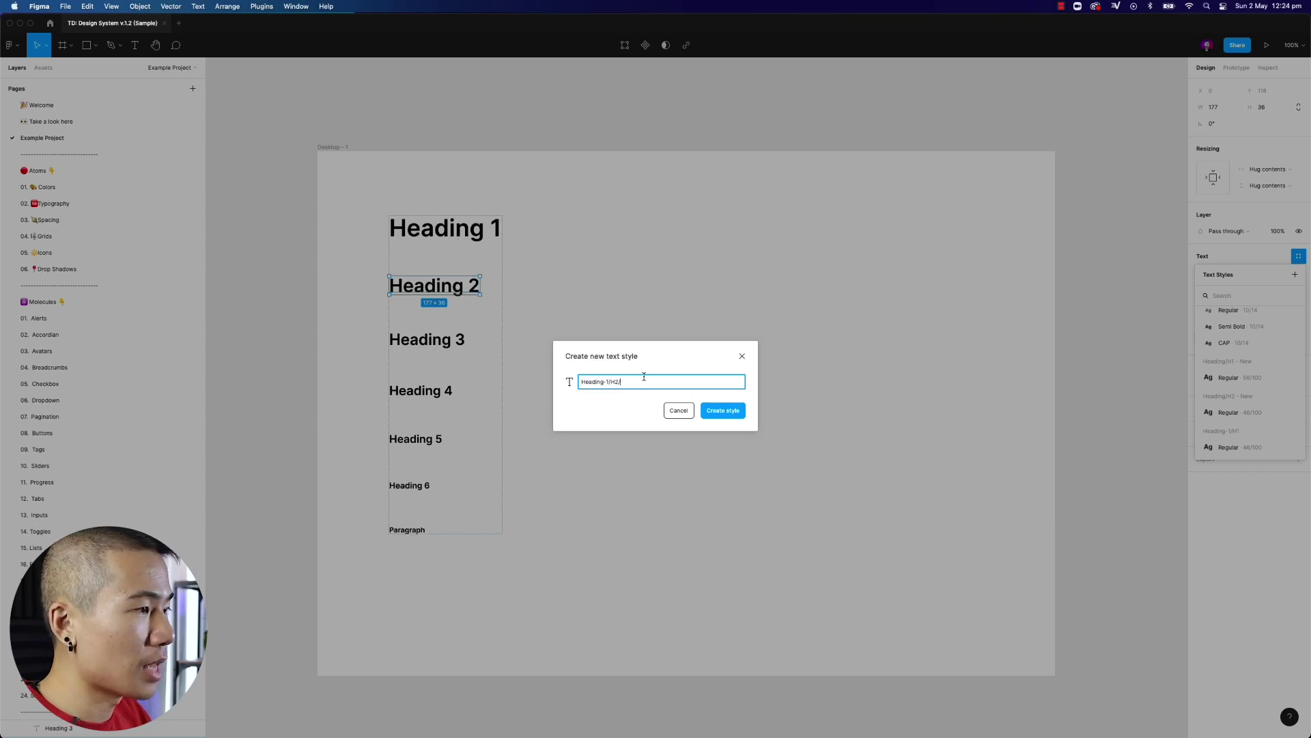
{"action": "type", "text": "Regular"}
{"action": "key", "text": "Return"}
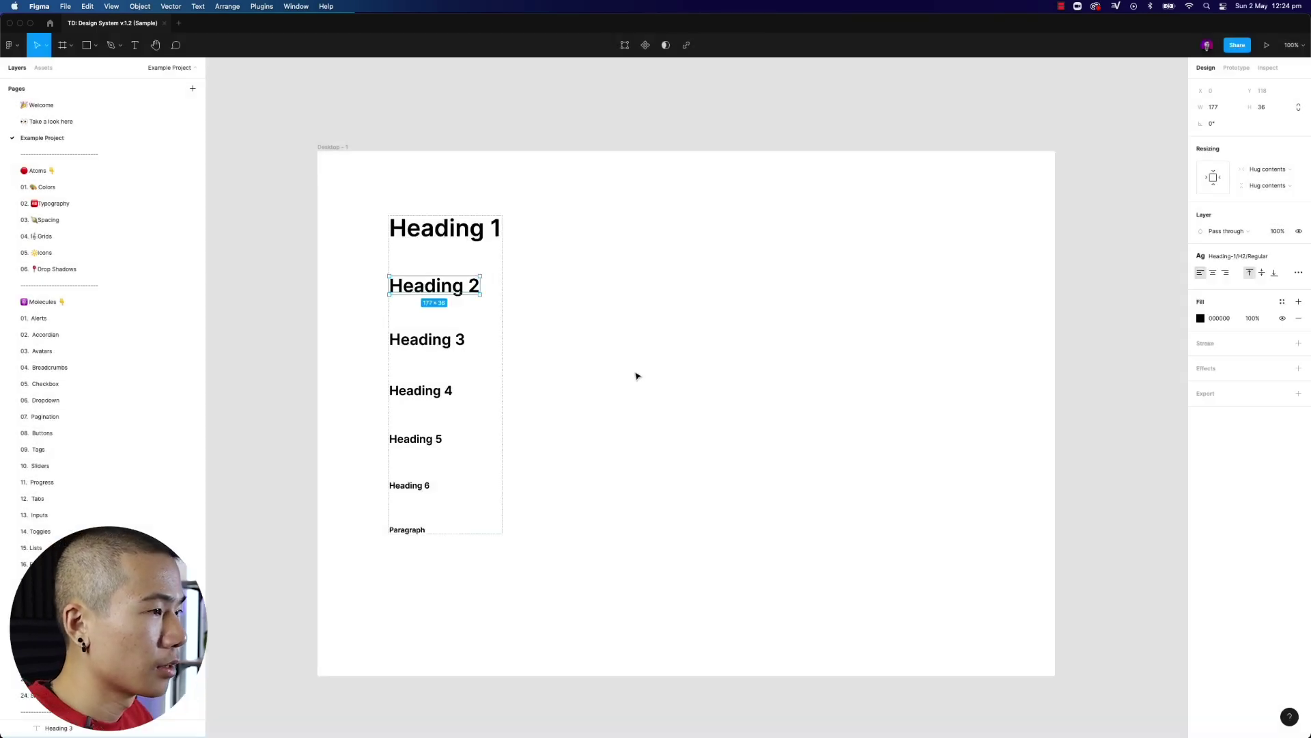
Create the text style Heading-1/H3/Regular from the Heading 3 text.
{"action": "left_click", "coordinate": [430, 341]}
{"action": "left_click", "coordinate": [1297, 255]}
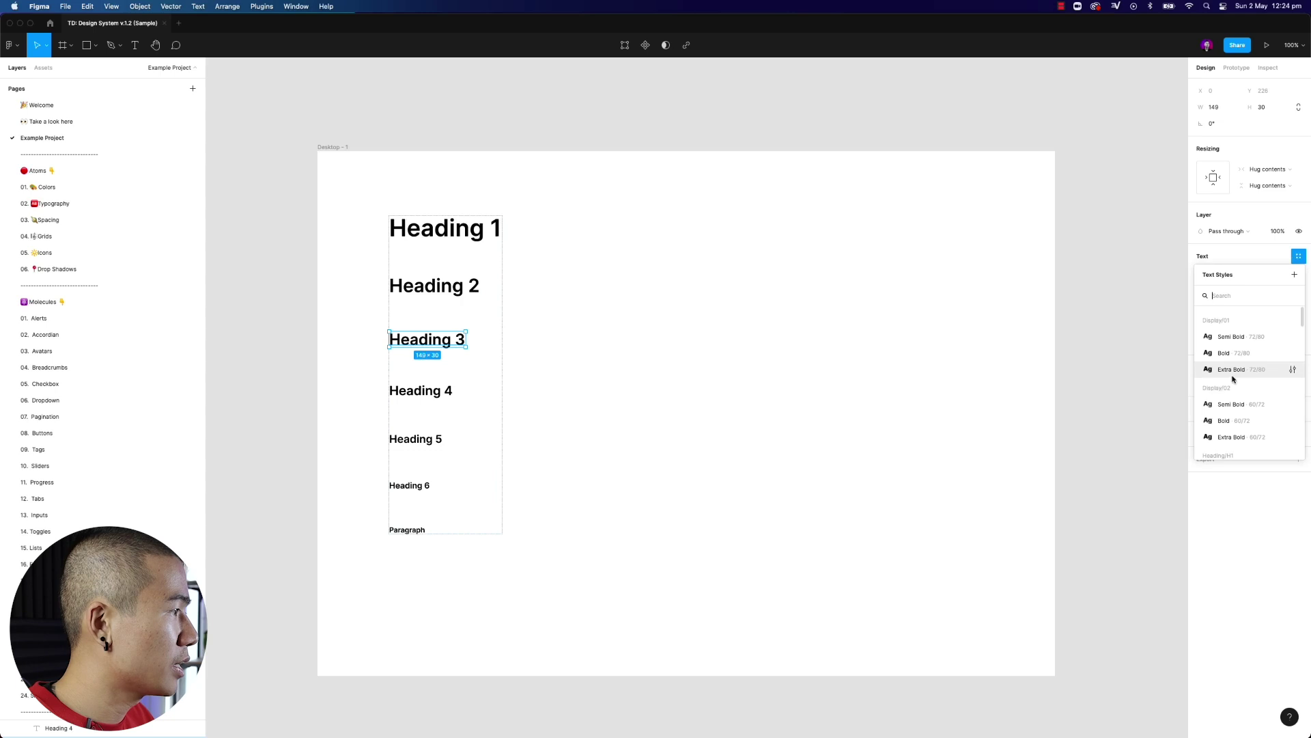
{"action": "left_click", "coordinate": [1295, 274]}
{"action": "type", "text": "Heading"}
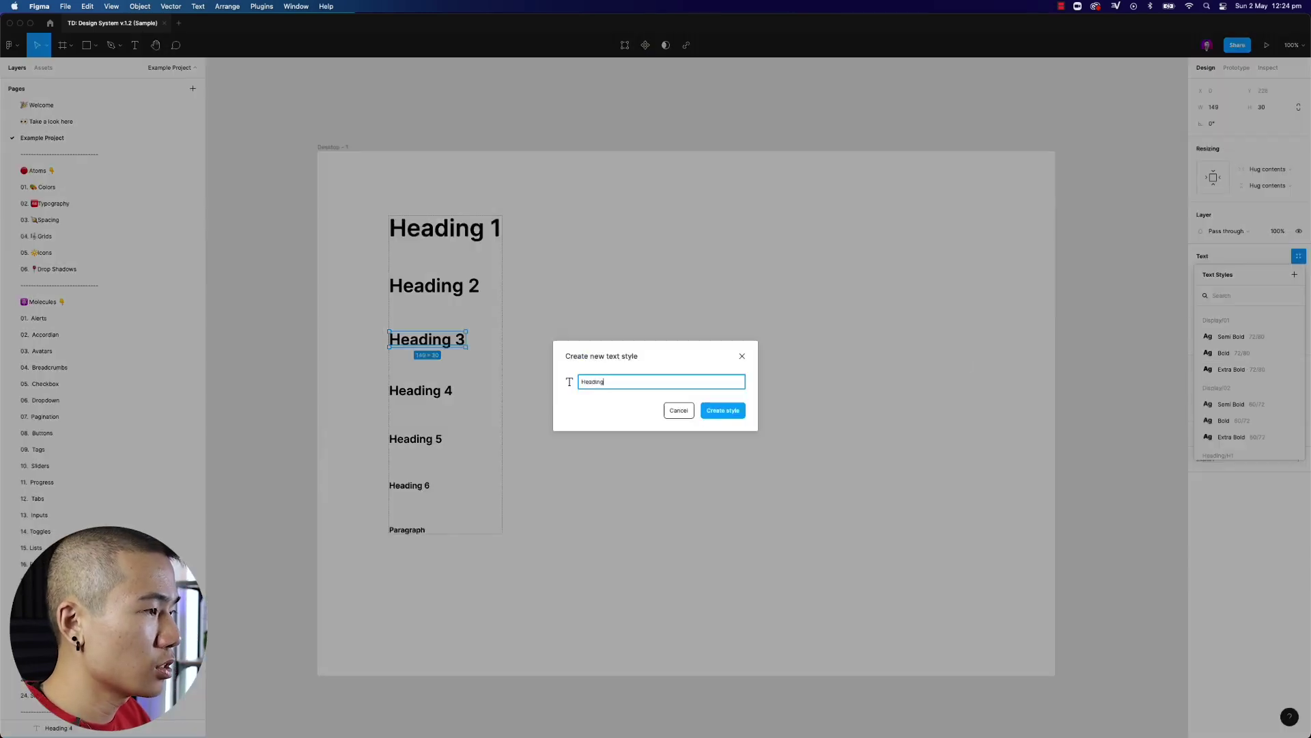
{"action": "type", "text": "-1/H3"}
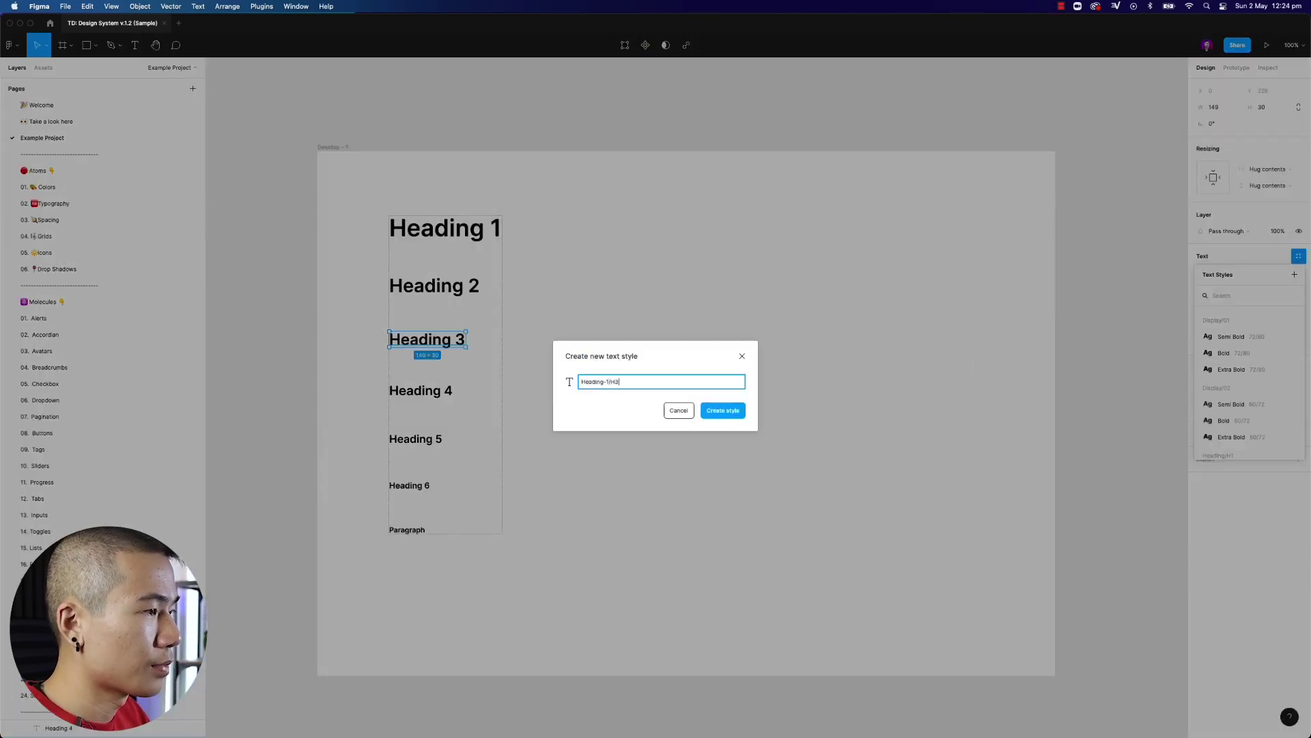
{"action": "type", "text": "/reRegular"}
{"action": "key", "text": "Return"}
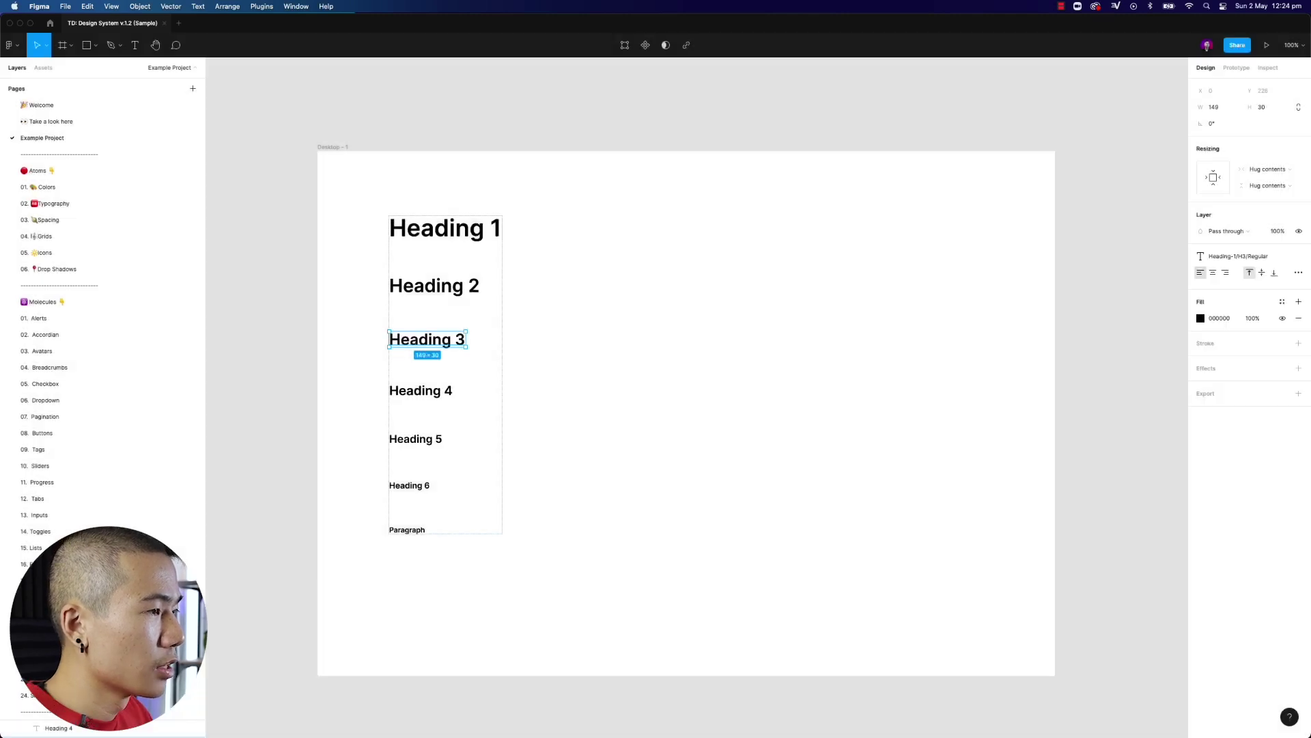
{"action": "key", "text": "Escape"}
Add a one-line text 'Please gently smash the like button' right of the headings.
{"action": "key", "text": "t"}
{"action": "left_click_drag", "start_coordinate": [624, 312], "coordinate": [836, 390]}
{"action": "type", "text": "H"}
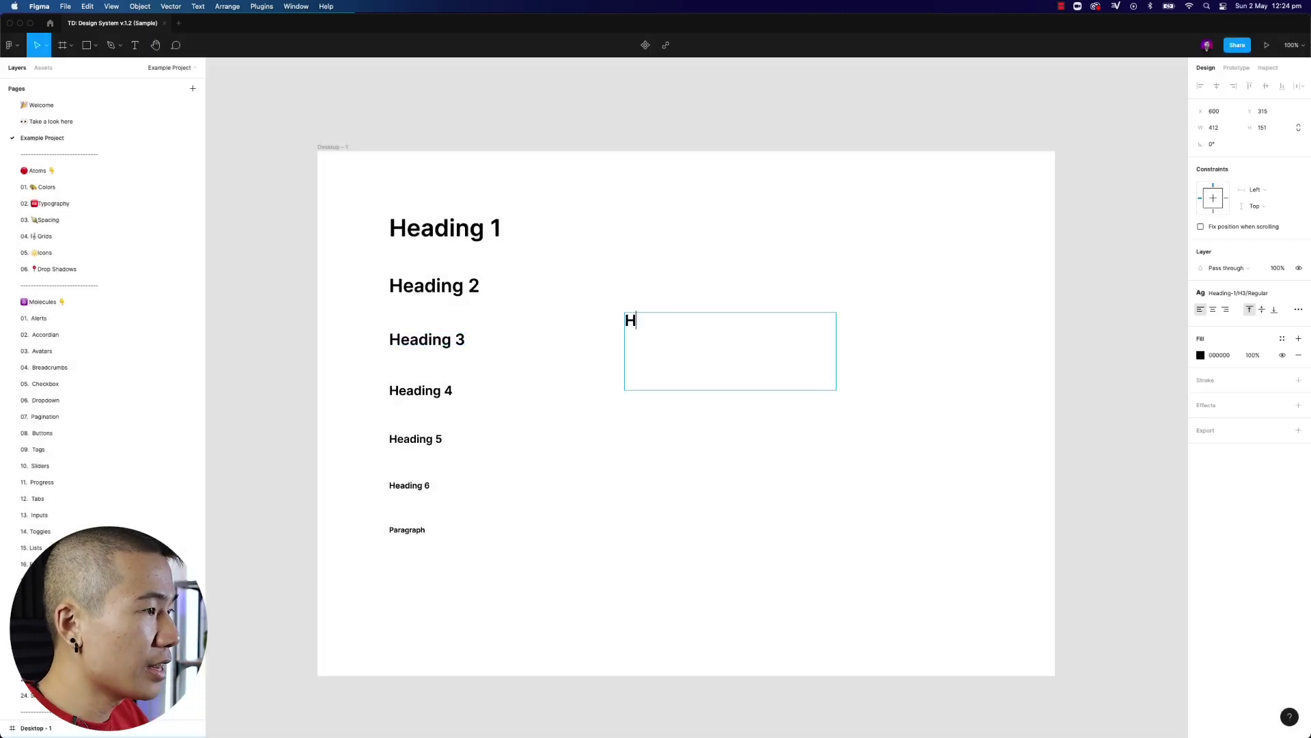
{"action": "key", "text": "BackSpace"}
{"action": "type", "text": "Thi"}
{"action": "key", "text": "BackSpace"}
{"action": "key", "text": "BackSpace"}
{"action": "key", "text": "BackSpace"}
{"action": "type", "text": "Please gently "}
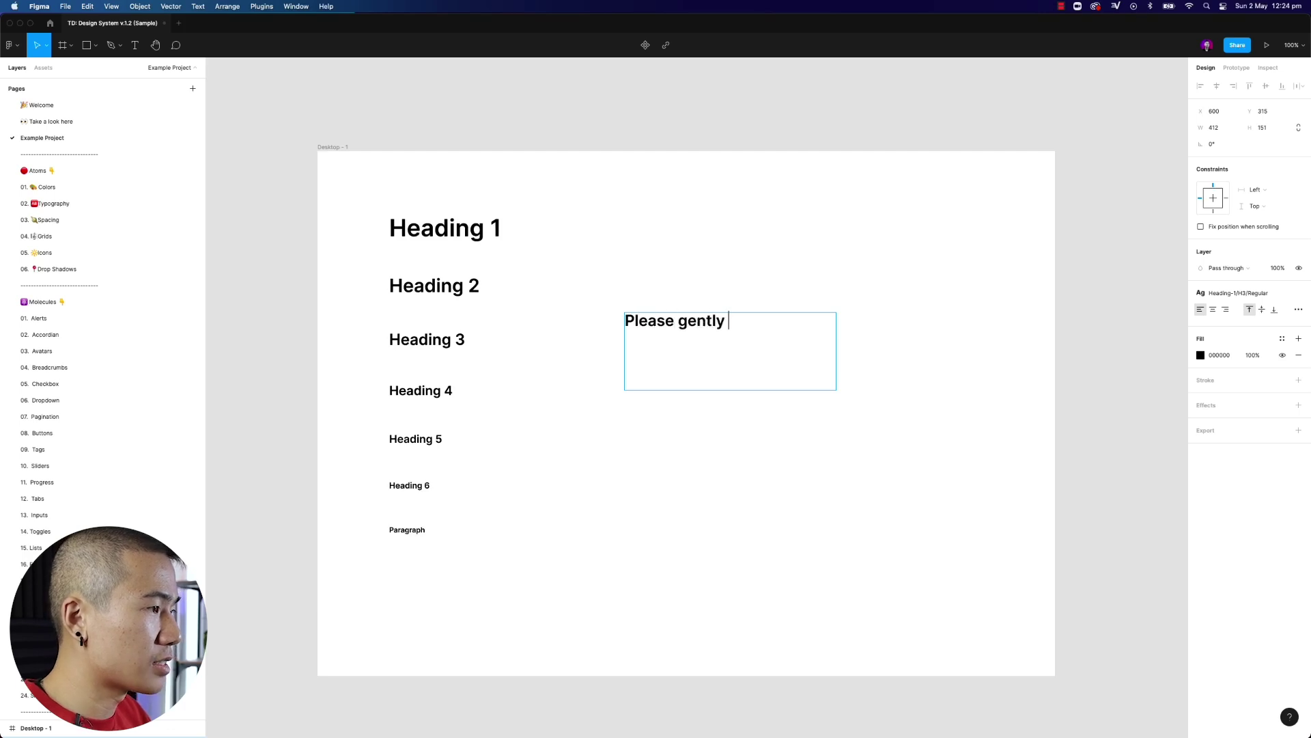
{"action": "type", "text": "smash the like button"}
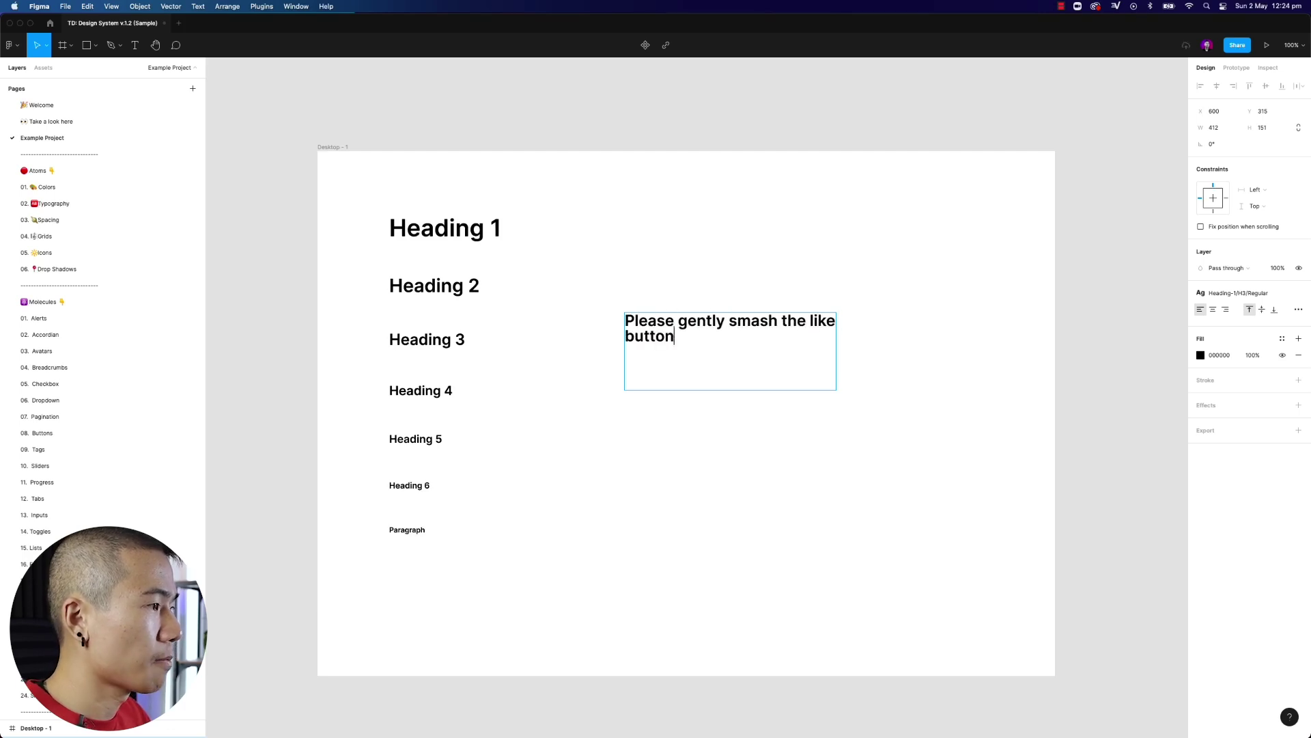
{"action": "key", "text": "Escape"}
{"action": "left_click_drag", "start_coordinate": [837, 342], "coordinate": [889, 338]}
Style the sentence with Heading-1/H1/Regular, fit its box height, and return to Typography.
{"action": "left_click", "coordinate": [1241, 294]}
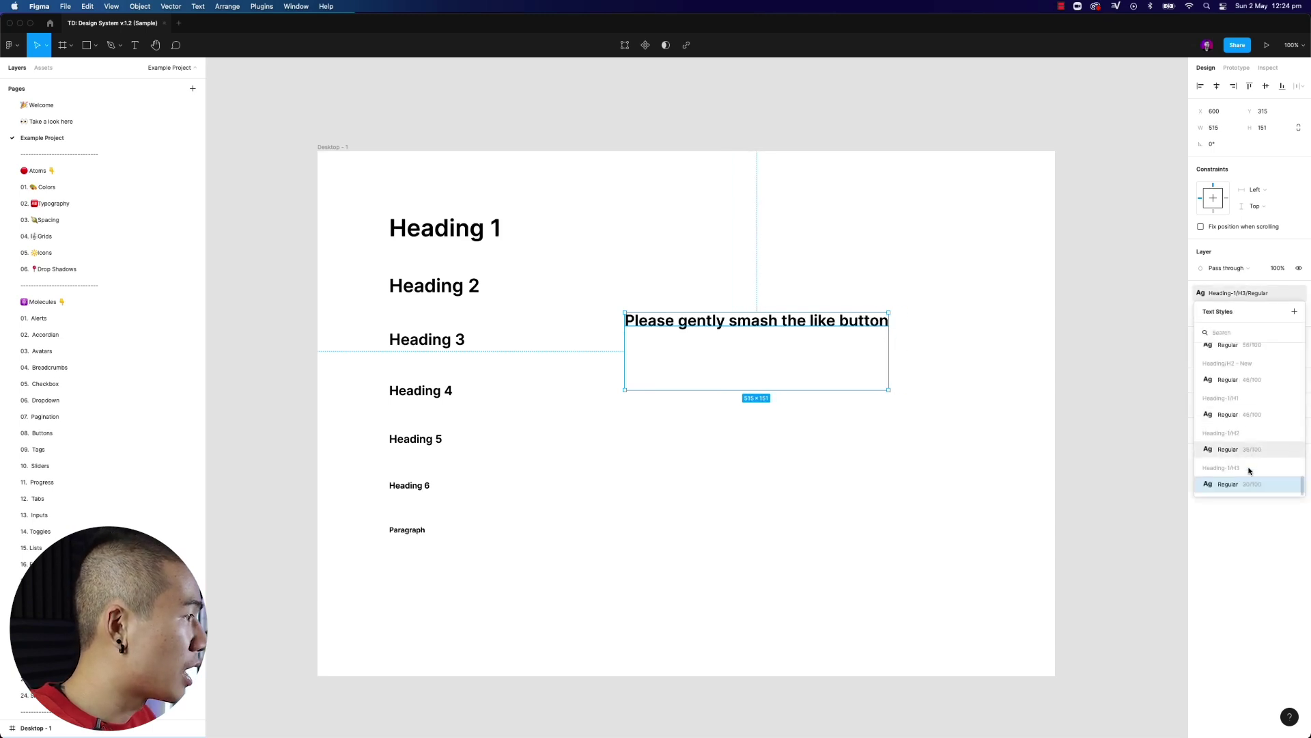
{"action": "left_click", "coordinate": [1229, 414]}
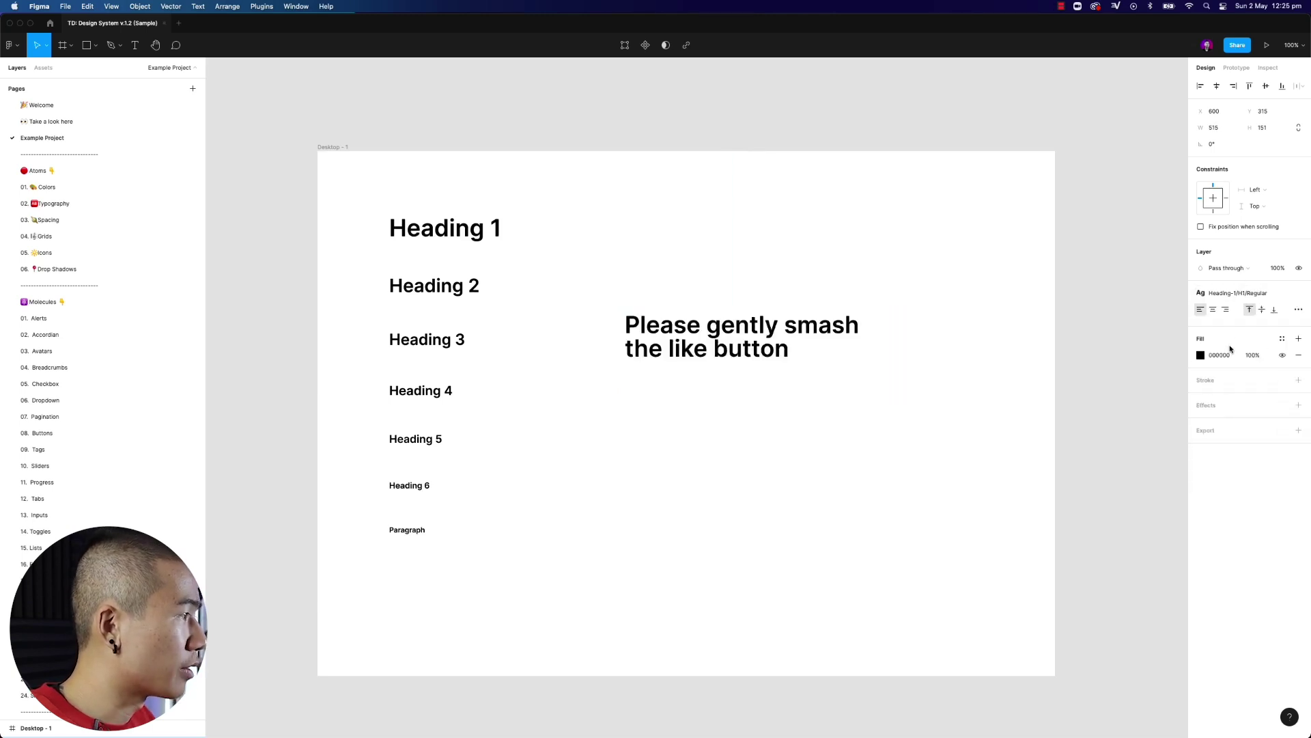
{"action": "left_click", "coordinate": [1243, 293]}
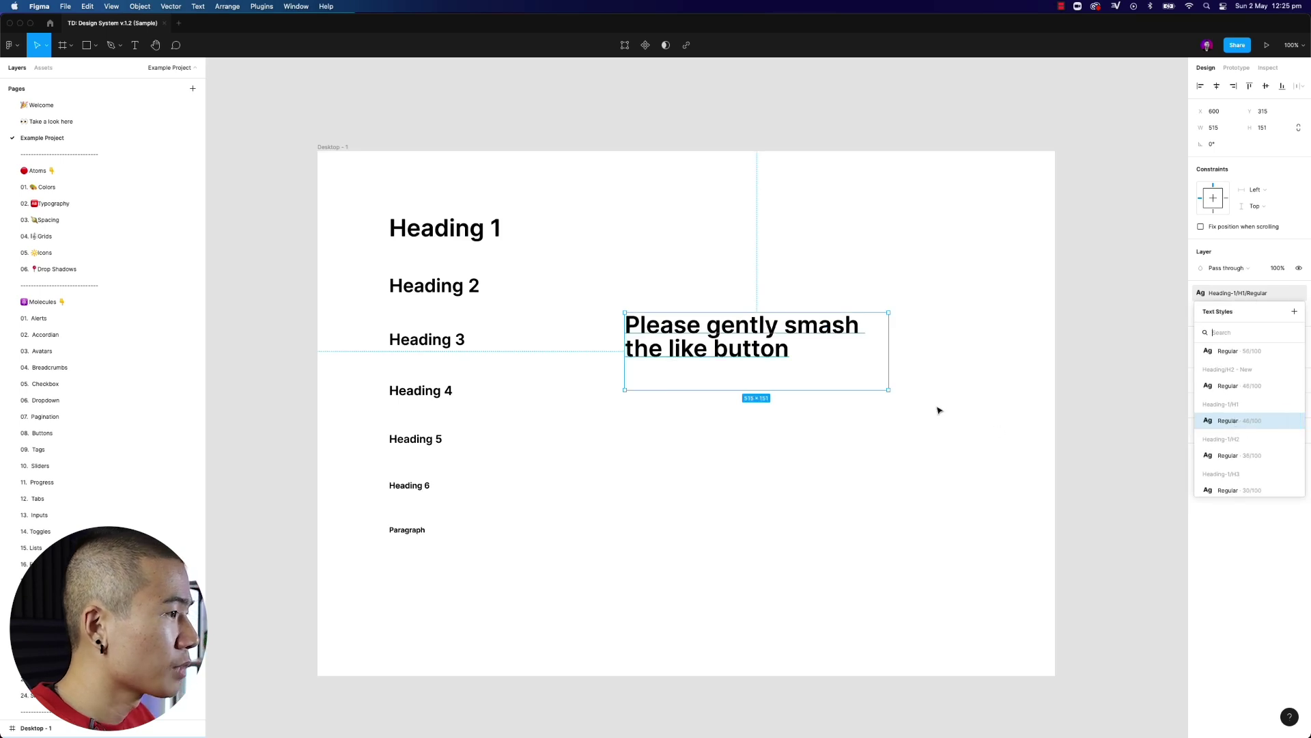
{"action": "key", "text": "Escape"}
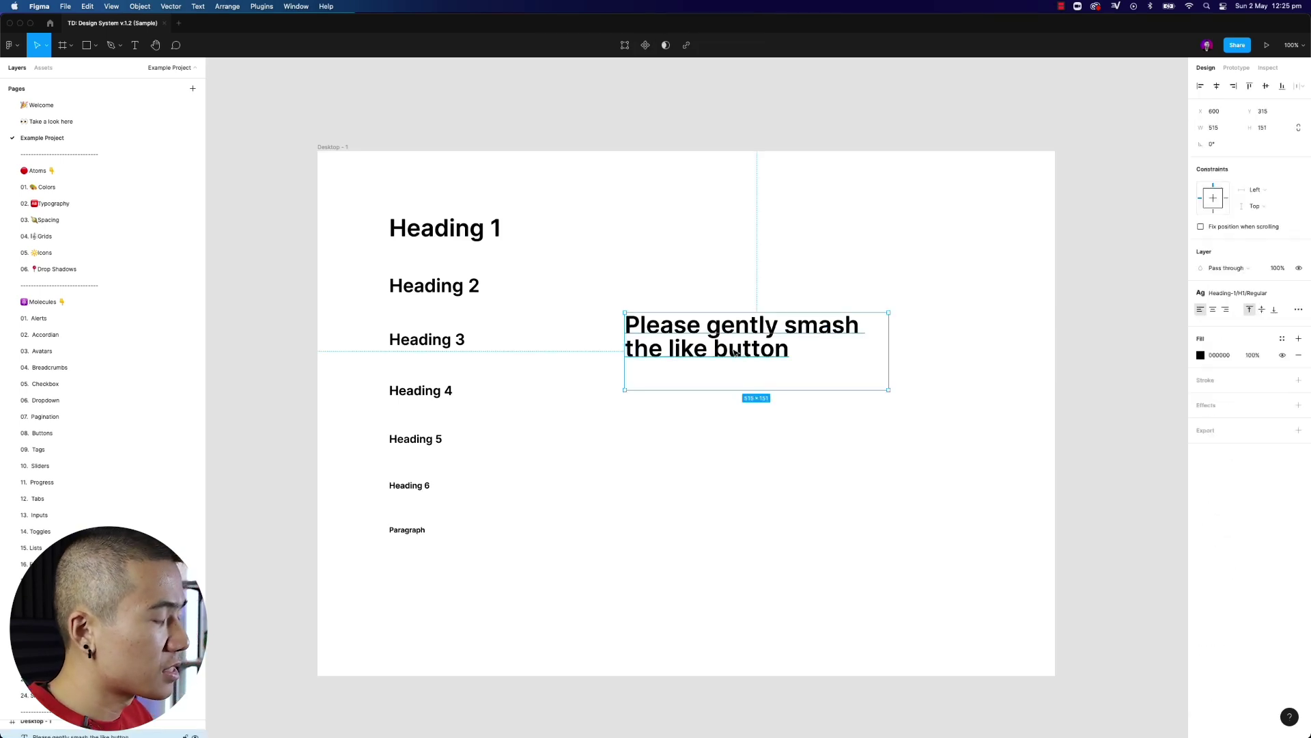
{"action": "left_click", "coordinate": [683, 272]}
{"action": "left_click", "coordinate": [726, 384]}
{"action": "left_click_drag", "start_coordinate": [727, 390], "coordinate": [732, 364]}
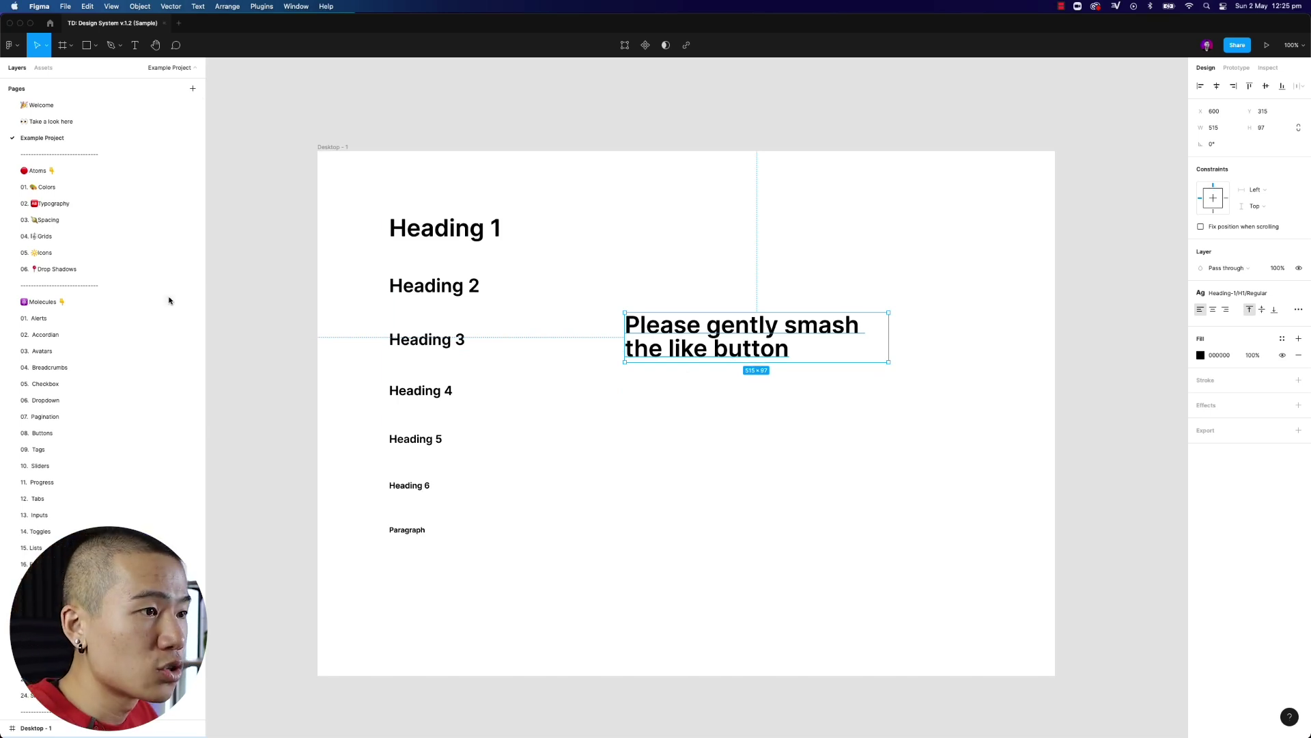
{"action": "left_click", "coordinate": [114, 203]}
Apply the Heading/H2/Extra Bold text style to the sample Heading text.
{"action": "scroll", "coordinate": [668, 170], "scroll_direction": "up", "scroll_amount": 15}
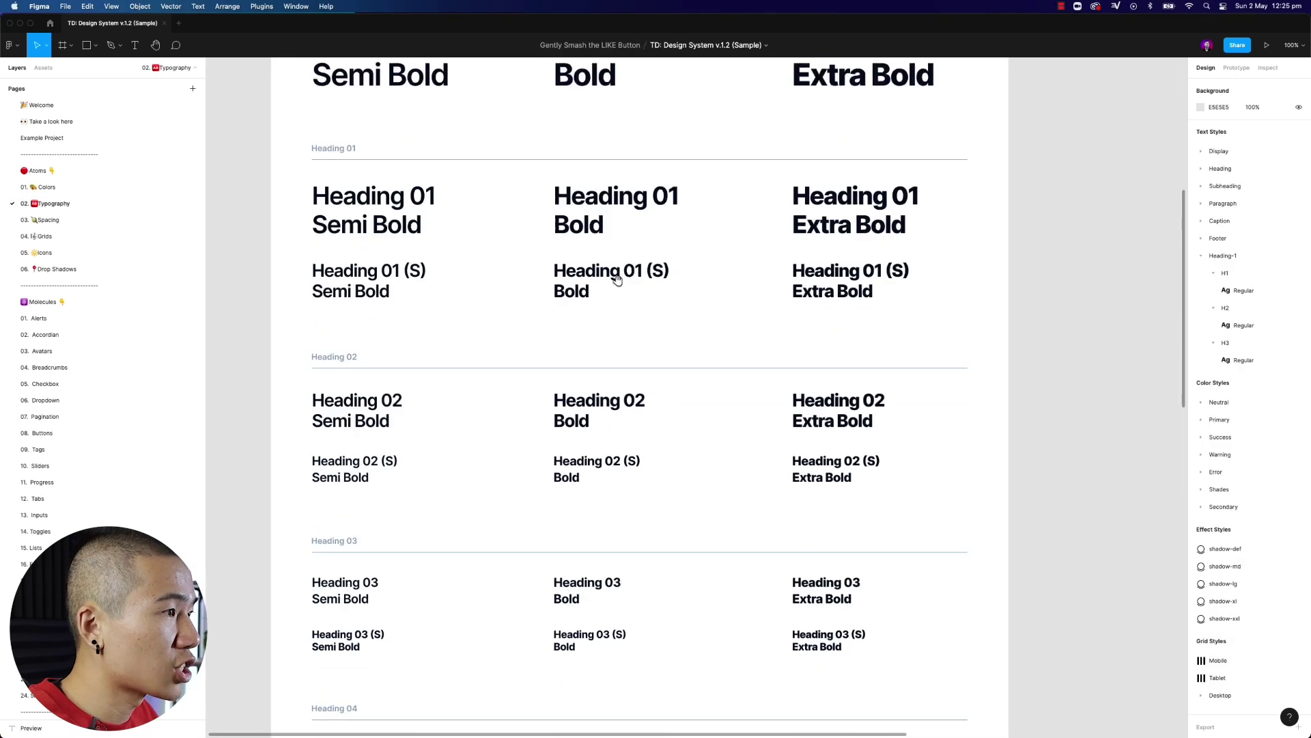
{"action": "left_click", "coordinate": [391, 384]}
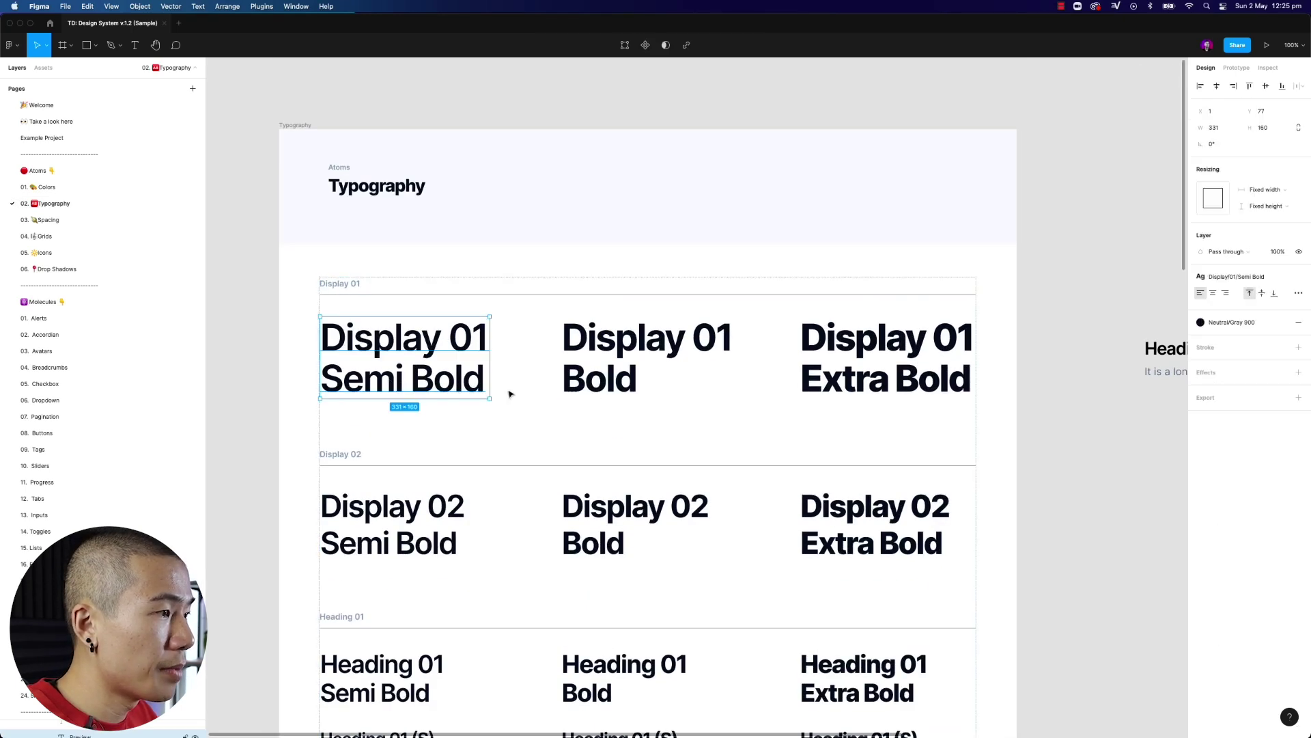
{"action": "left_click", "coordinate": [649, 379]}
{"action": "left_click", "coordinate": [888, 379]}
{"action": "left_click_drag", "start_coordinate": [1001, 423], "coordinate": [675, 398]}
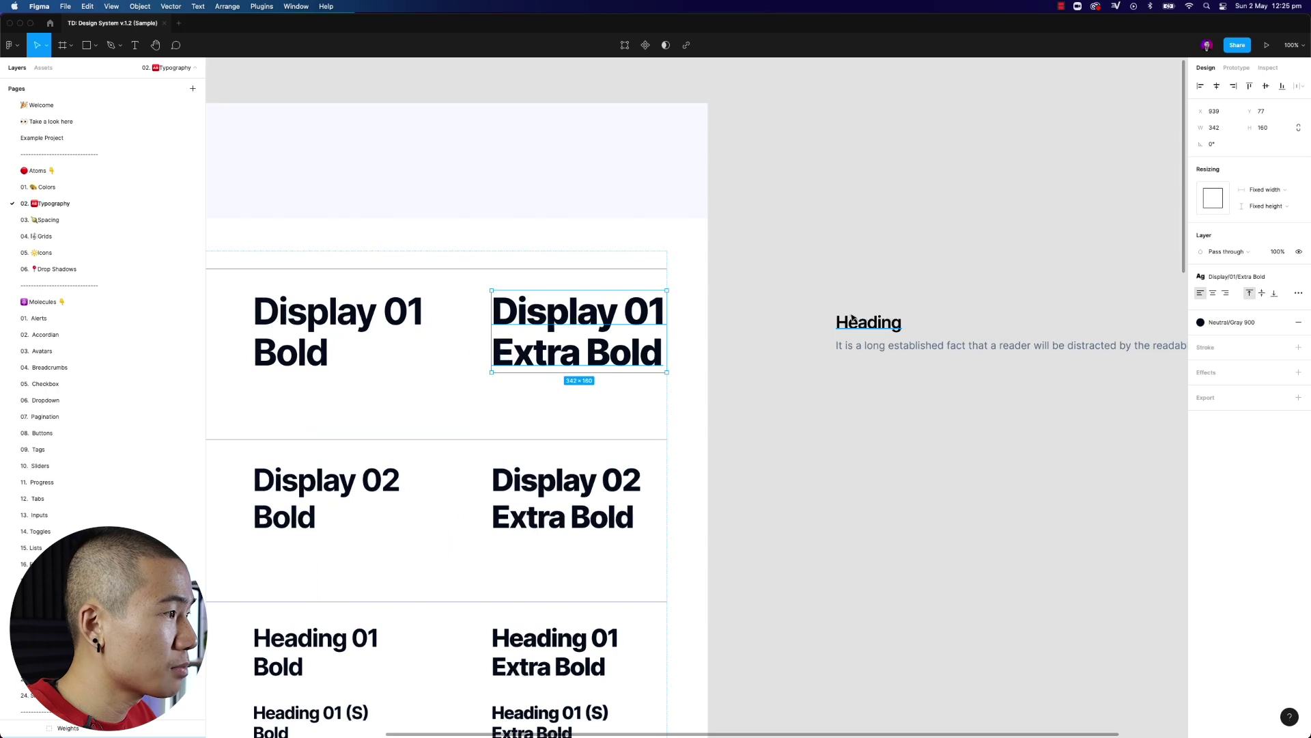
{"action": "left_click", "coordinate": [957, 332]}
{"action": "left_click", "coordinate": [1230, 211]}
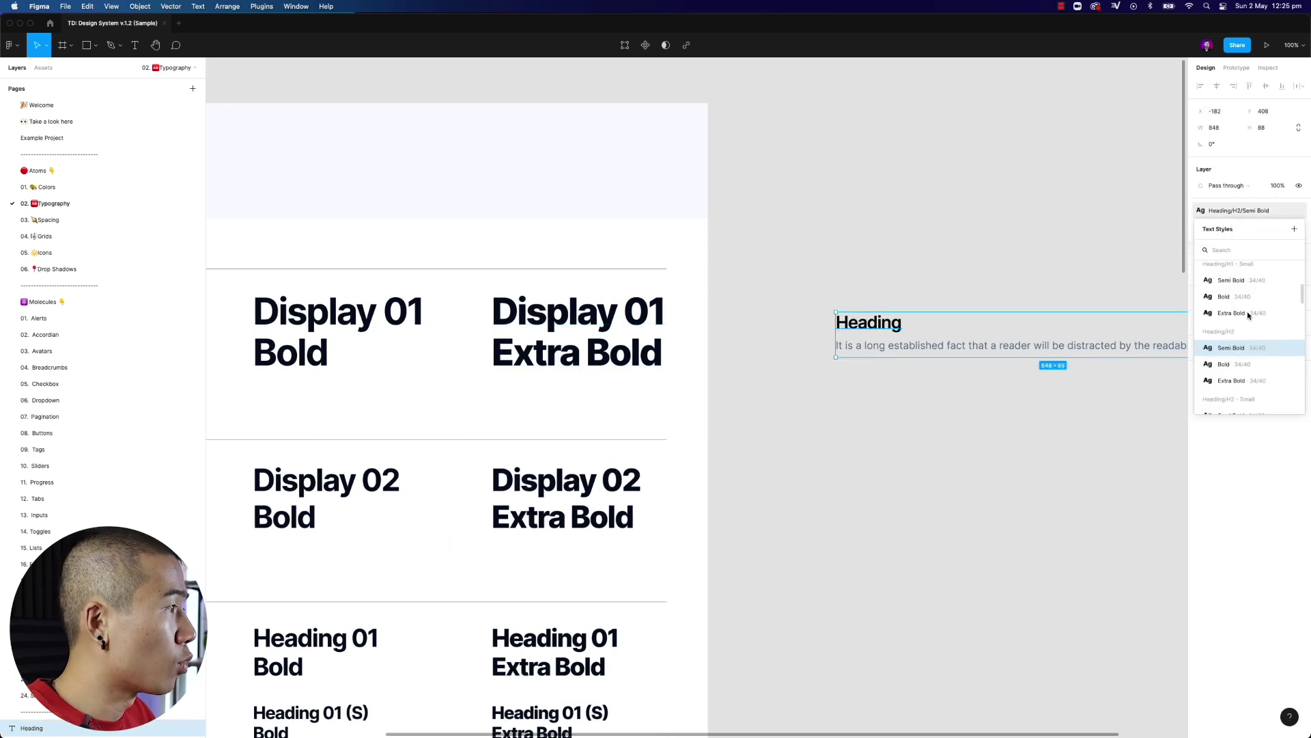
{"action": "left_click", "coordinate": [1232, 370]}
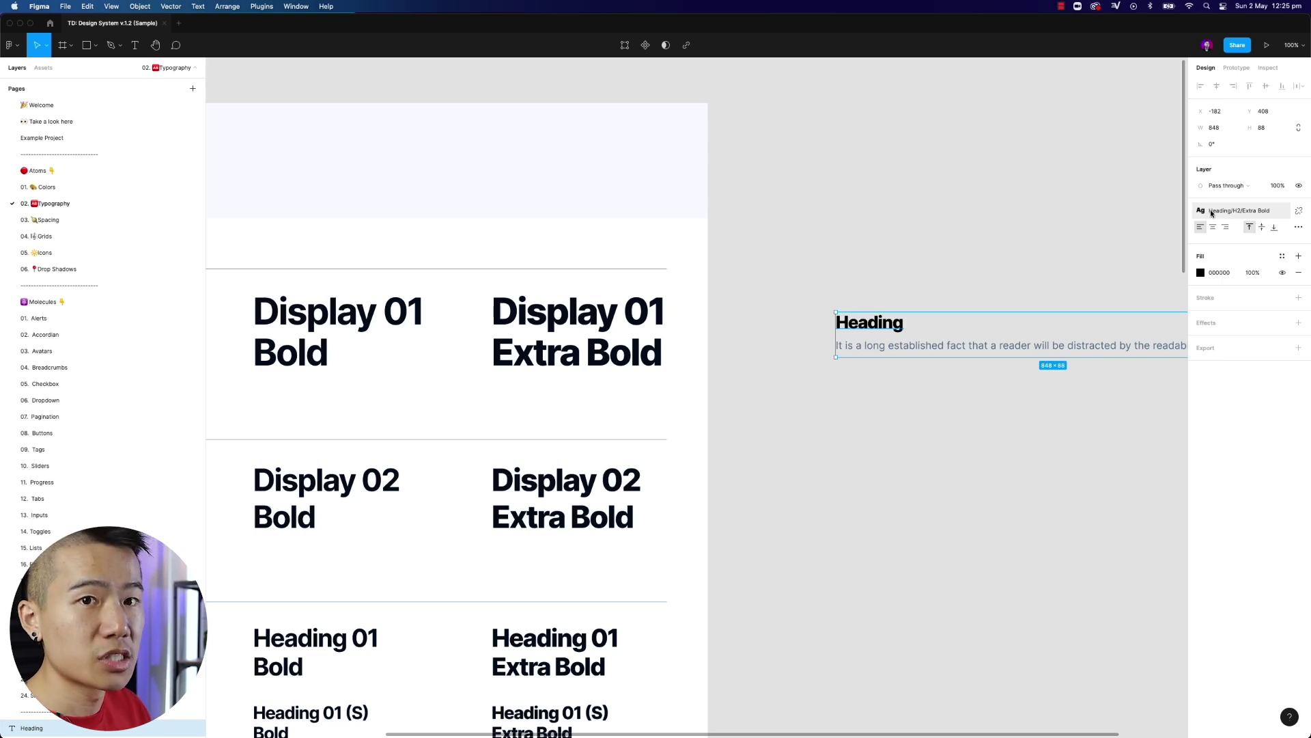
Detach the style and check its Extra Bold weight, then undo to restore Heading/H2/Extra Bold and select the Display 01 Extra Bold sample.
{"action": "left_click", "coordinate": [1299, 211]}
{"action": "left_click", "coordinate": [1226, 243]}
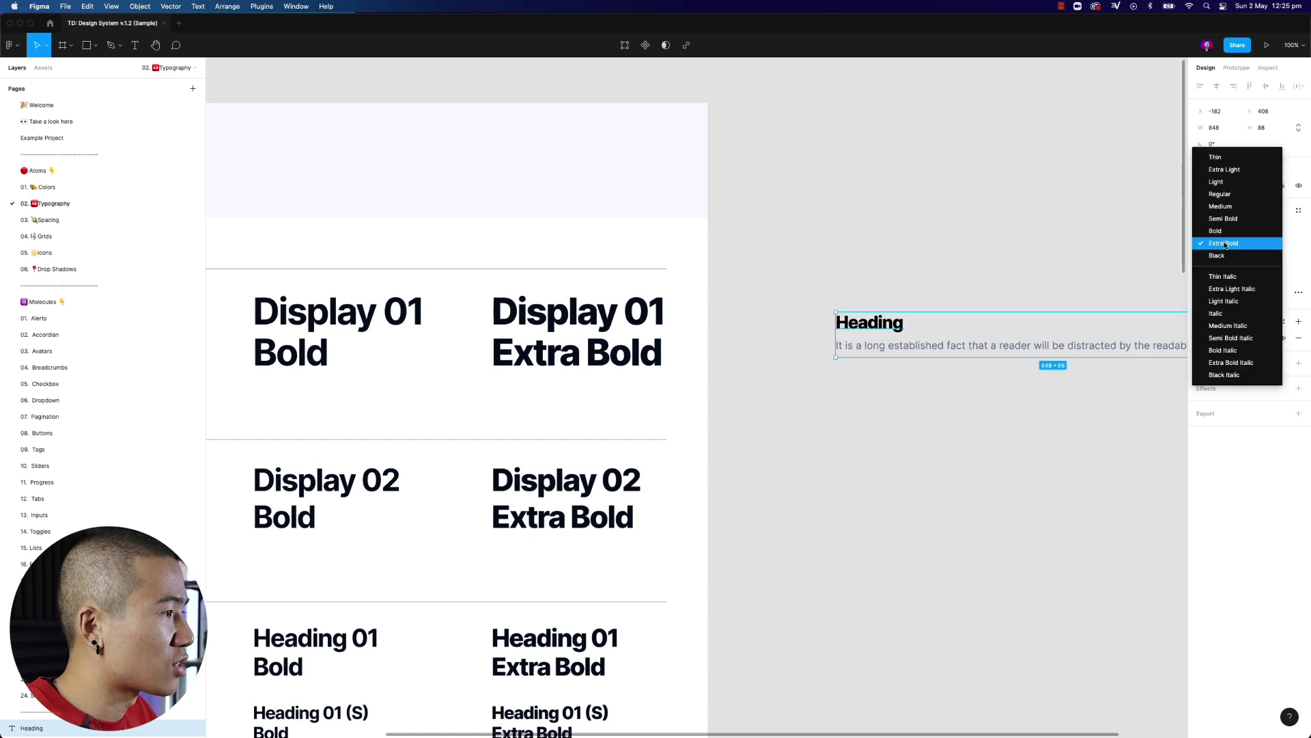
{"action": "left_click", "coordinate": [1226, 244]}
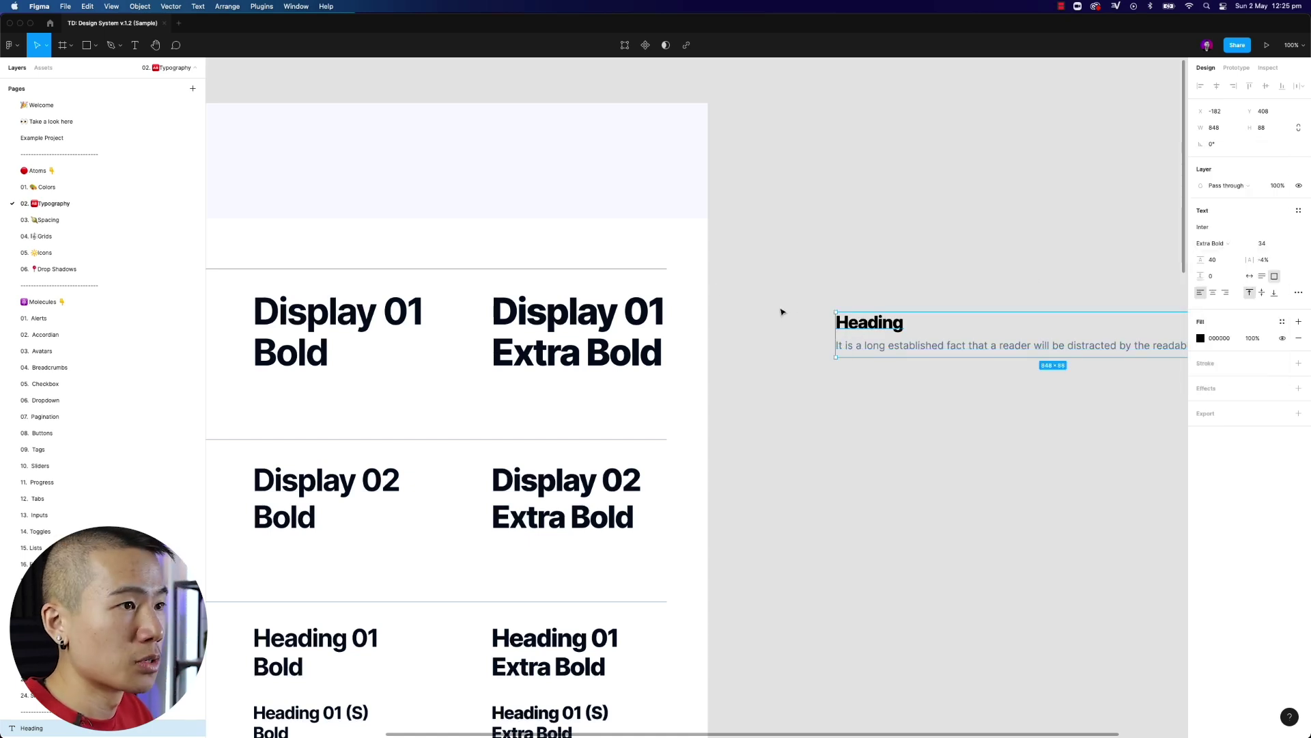
{"action": "key", "text": "ctrl+z"}
{"action": "scroll", "coordinate": [829, 255], "scroll_direction": "left", "scroll_amount": 5}
{"action": "scroll", "coordinate": [829, 255], "scroll_direction": "down", "scroll_amount": 1}
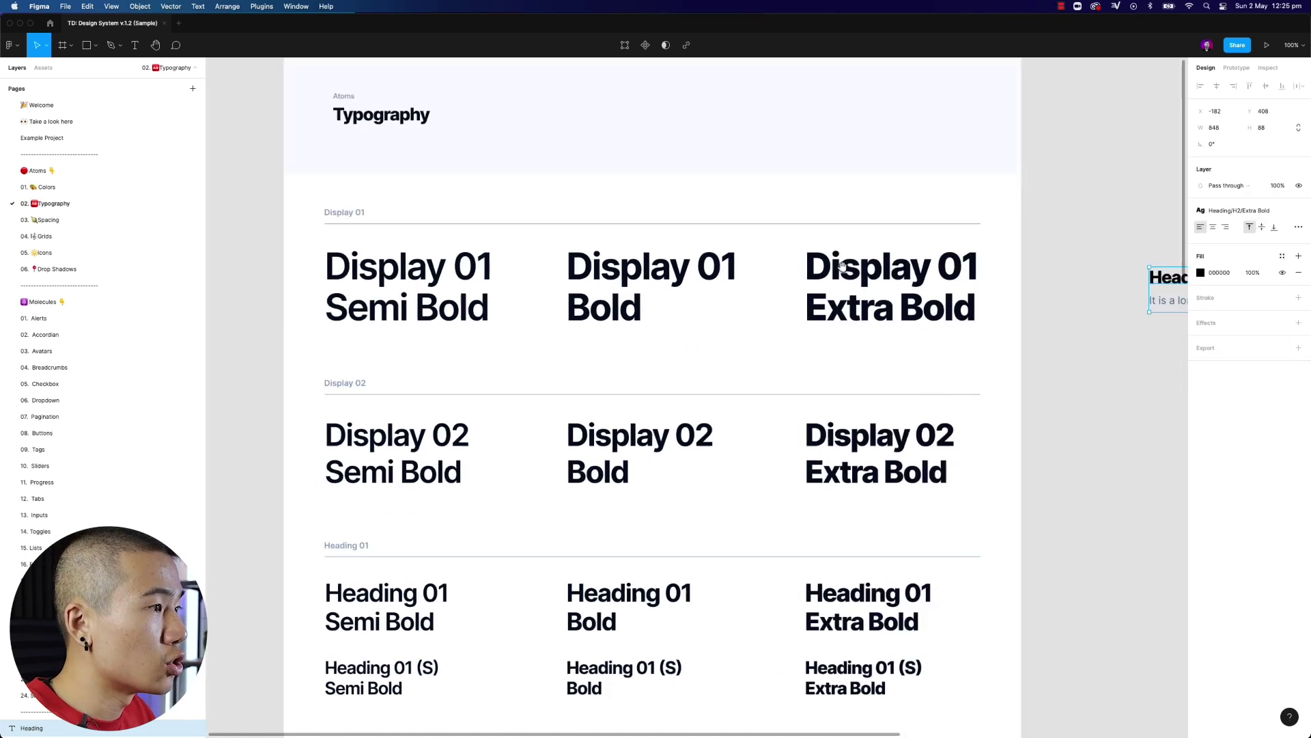
{"action": "scroll", "coordinate": [842, 265], "scroll_direction": "left", "scroll_amount": 3}
{"action": "scroll", "coordinate": [842, 265], "scroll_direction": "down", "scroll_amount": 1}
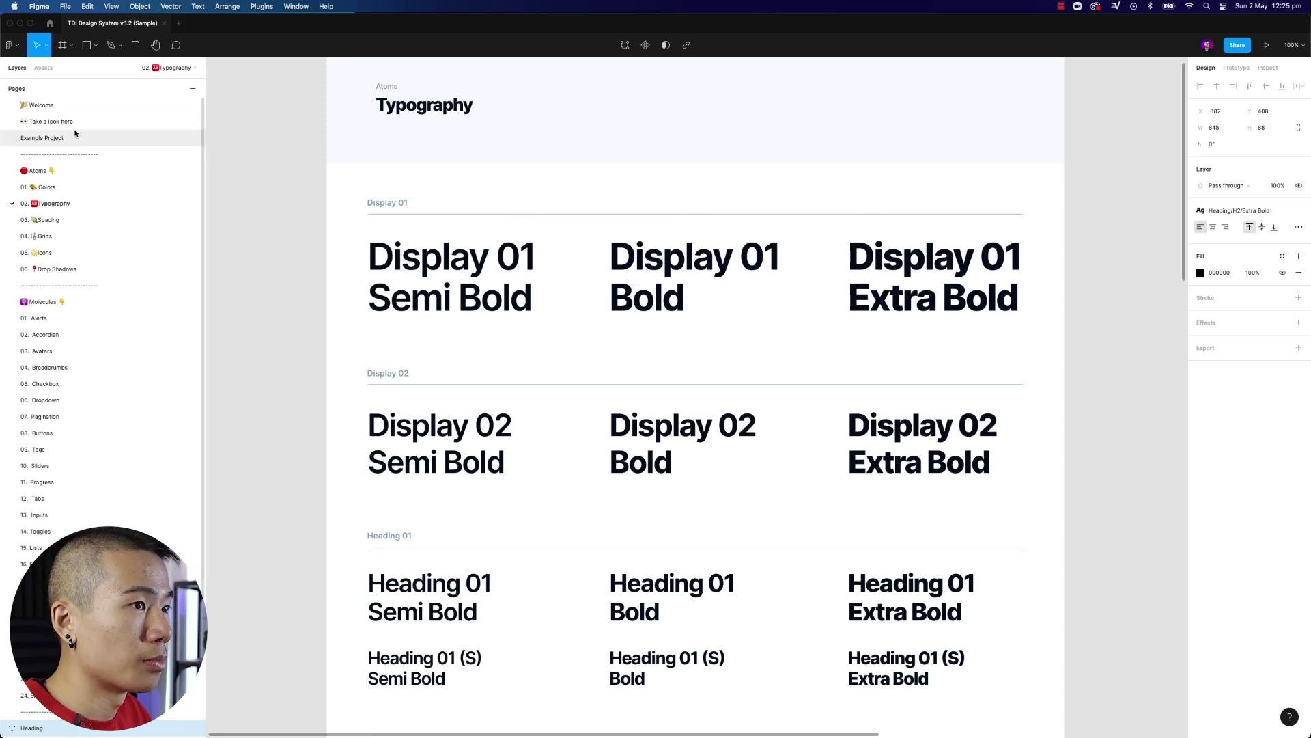
{"action": "key", "text": "Tab"}
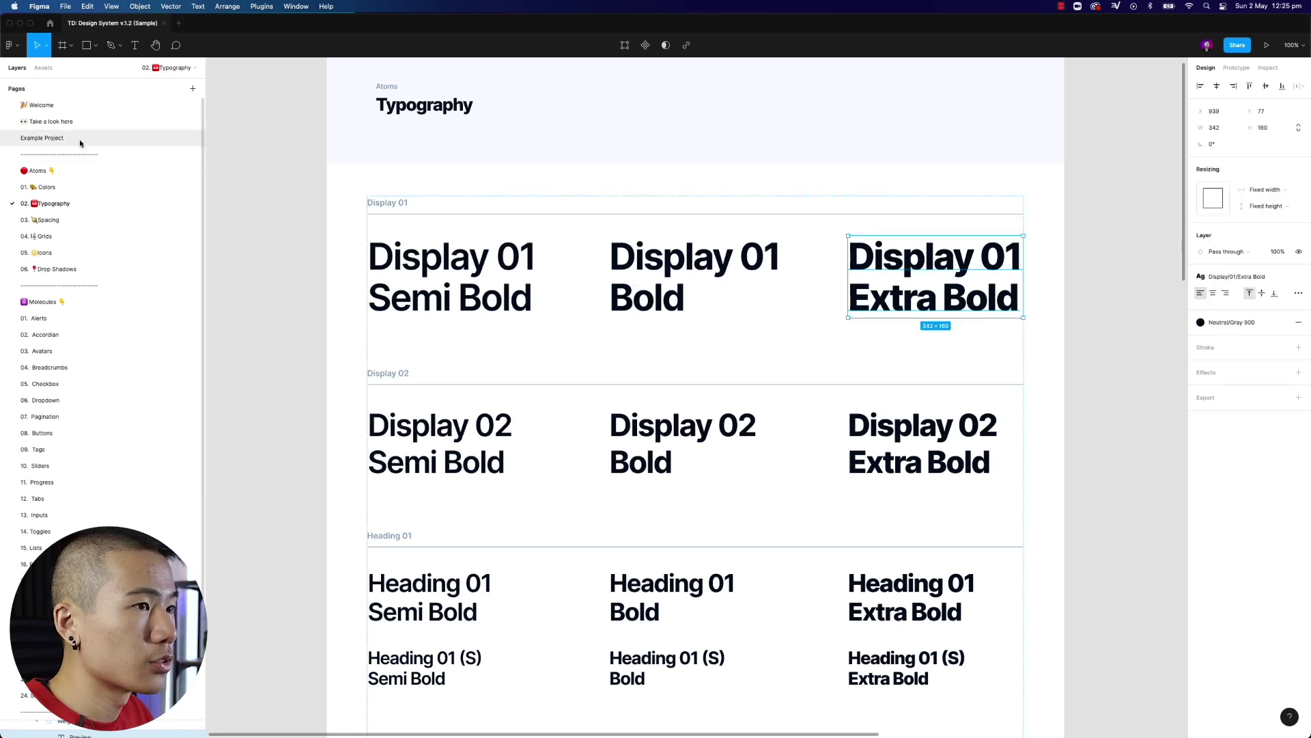
On the Example Project page, delete the leftover sentence and duplicate the heading column to its right.
{"action": "left_click", "coordinate": [80, 141]}
{"action": "key", "text": "Delete"}
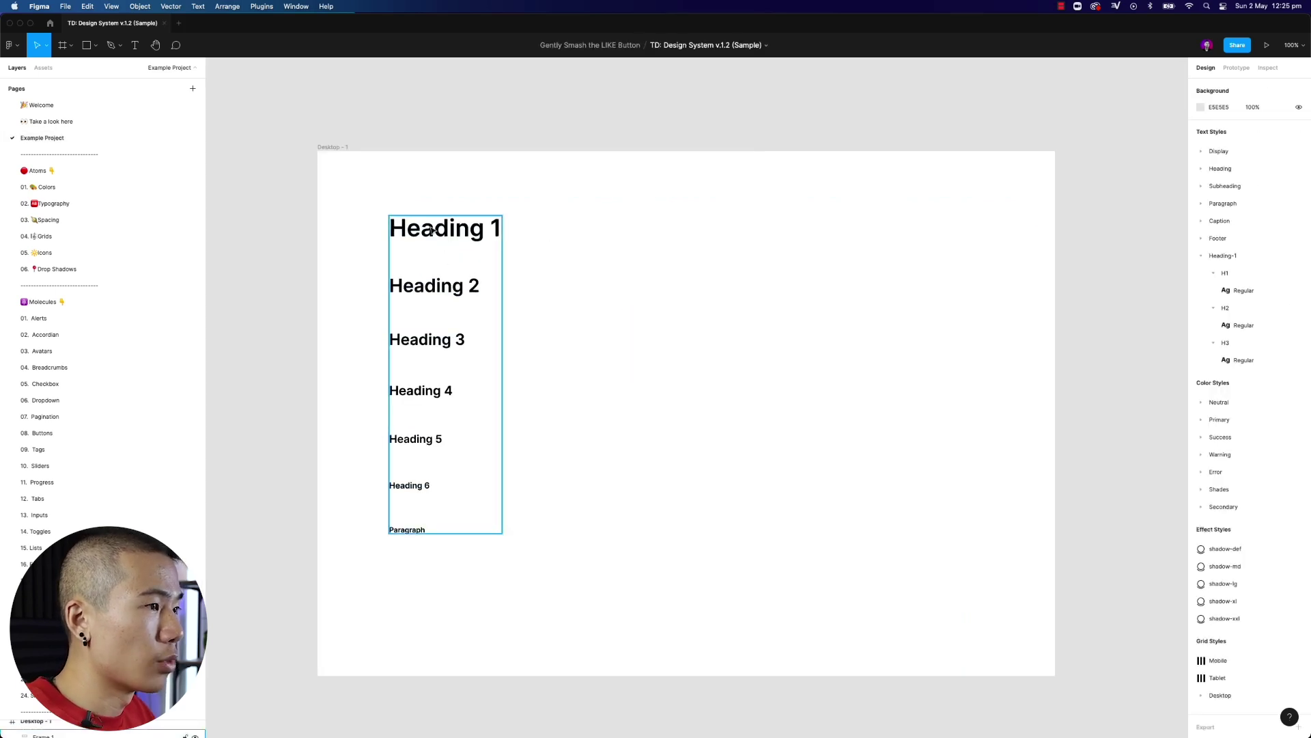
{"action": "left_click", "coordinate": [431, 231]}
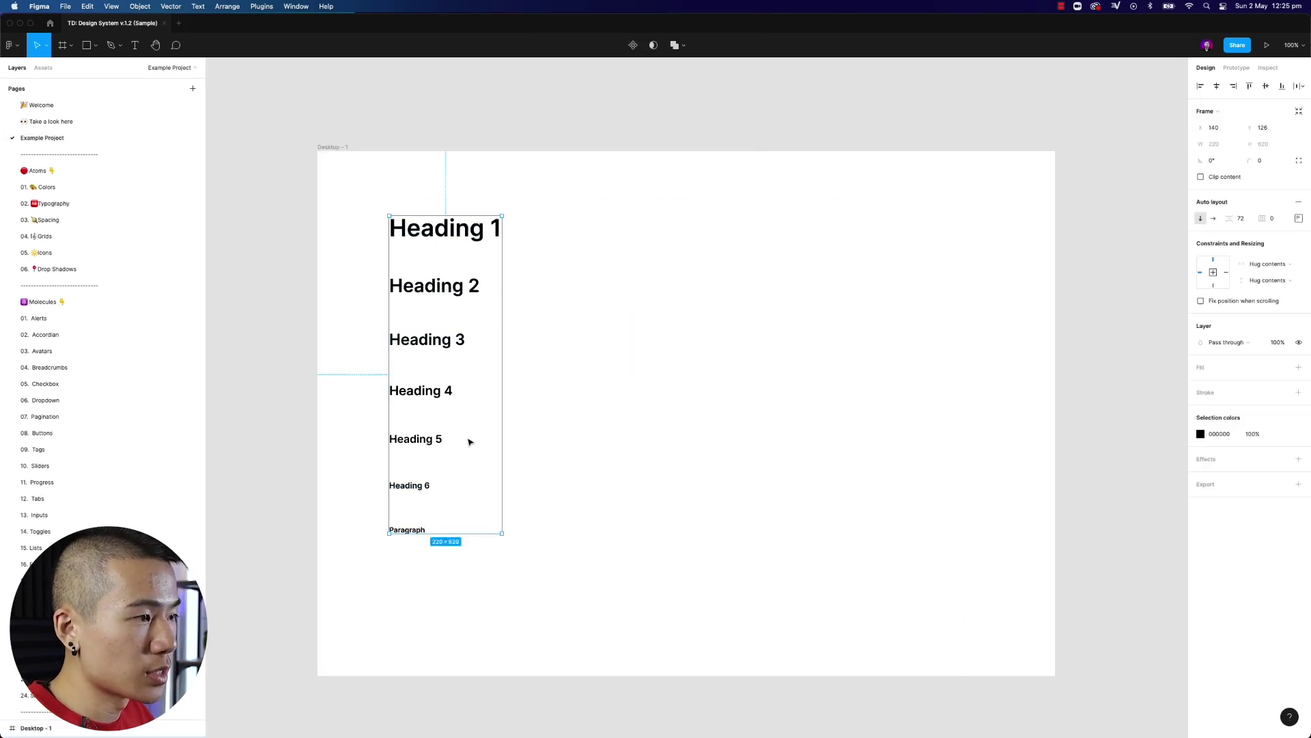
{"action": "key", "text": "super+d"}
{"action": "left_click_drag", "start_coordinate": [473, 255], "coordinate": [643, 237]}
Detach the copied Heading 1 from its style and set its weight to Black.
{"action": "double_click", "coordinate": [645, 232]}
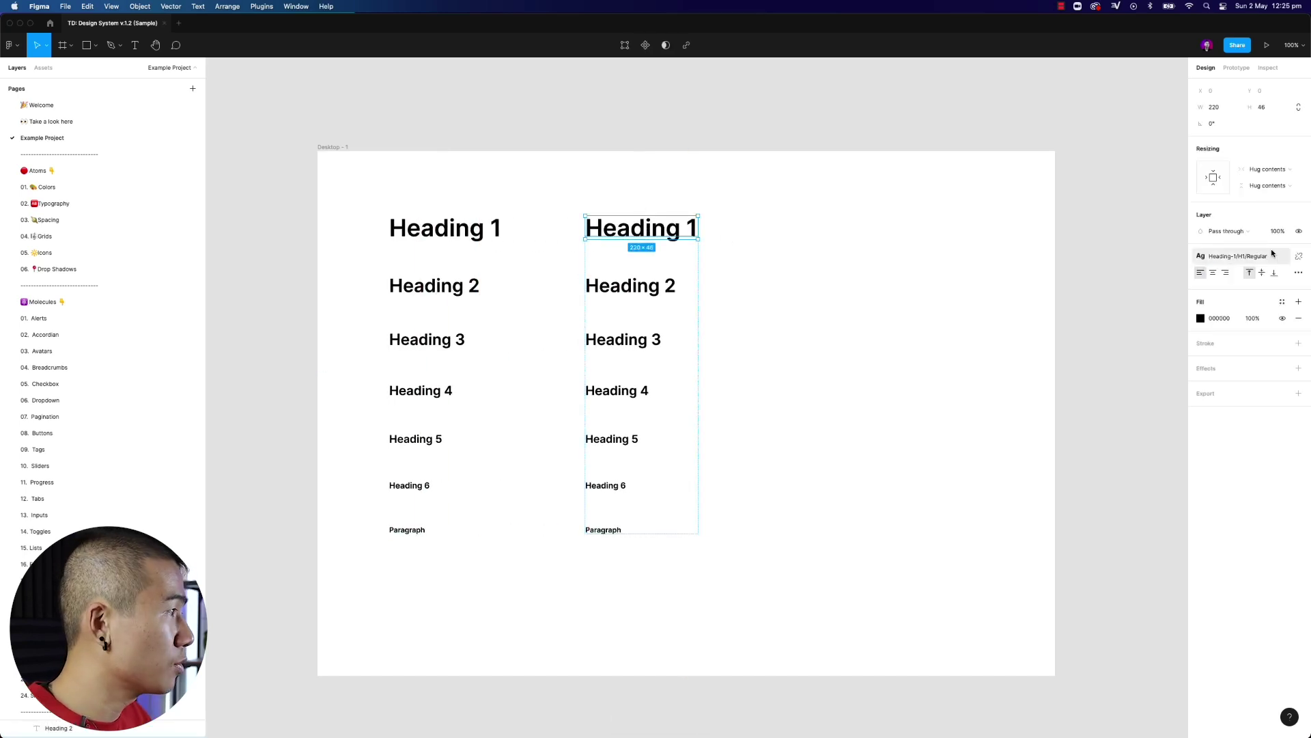
{"action": "left_click", "coordinate": [1297, 258]}
{"action": "left_click", "coordinate": [1237, 290]}
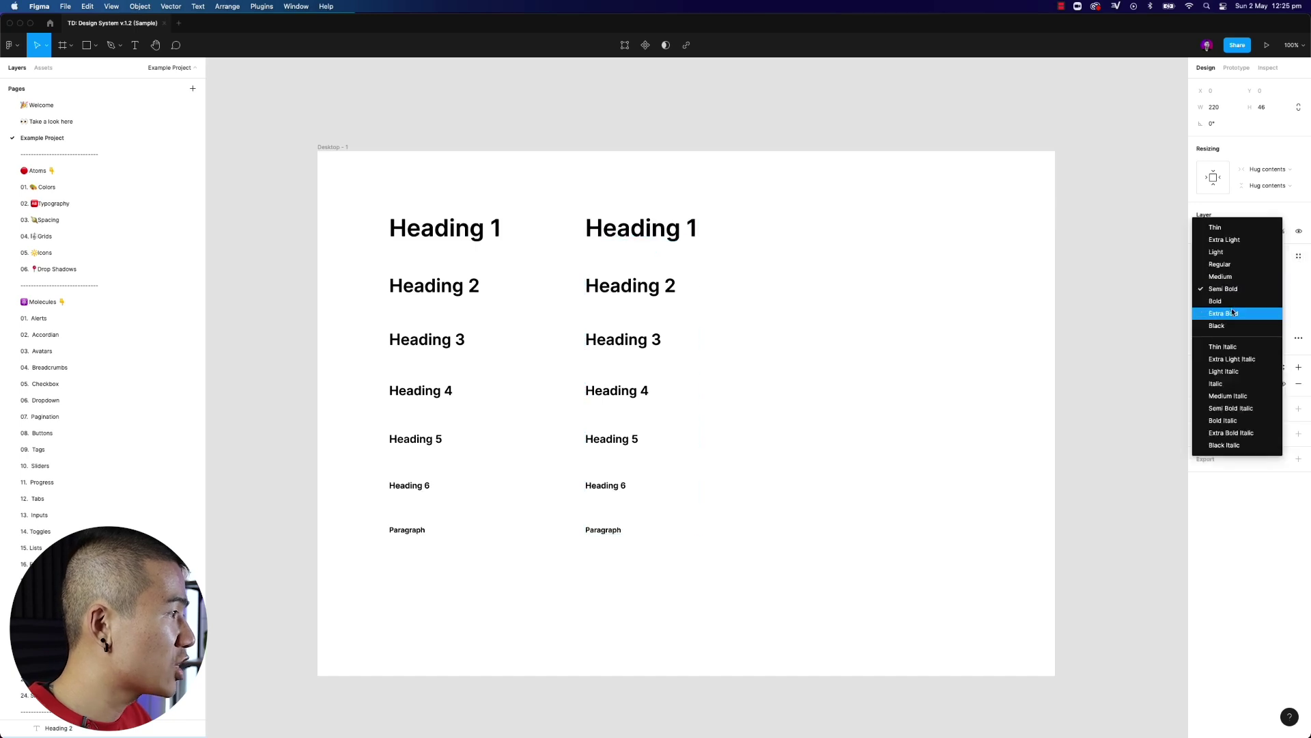
{"action": "left_click", "coordinate": [1217, 326]}
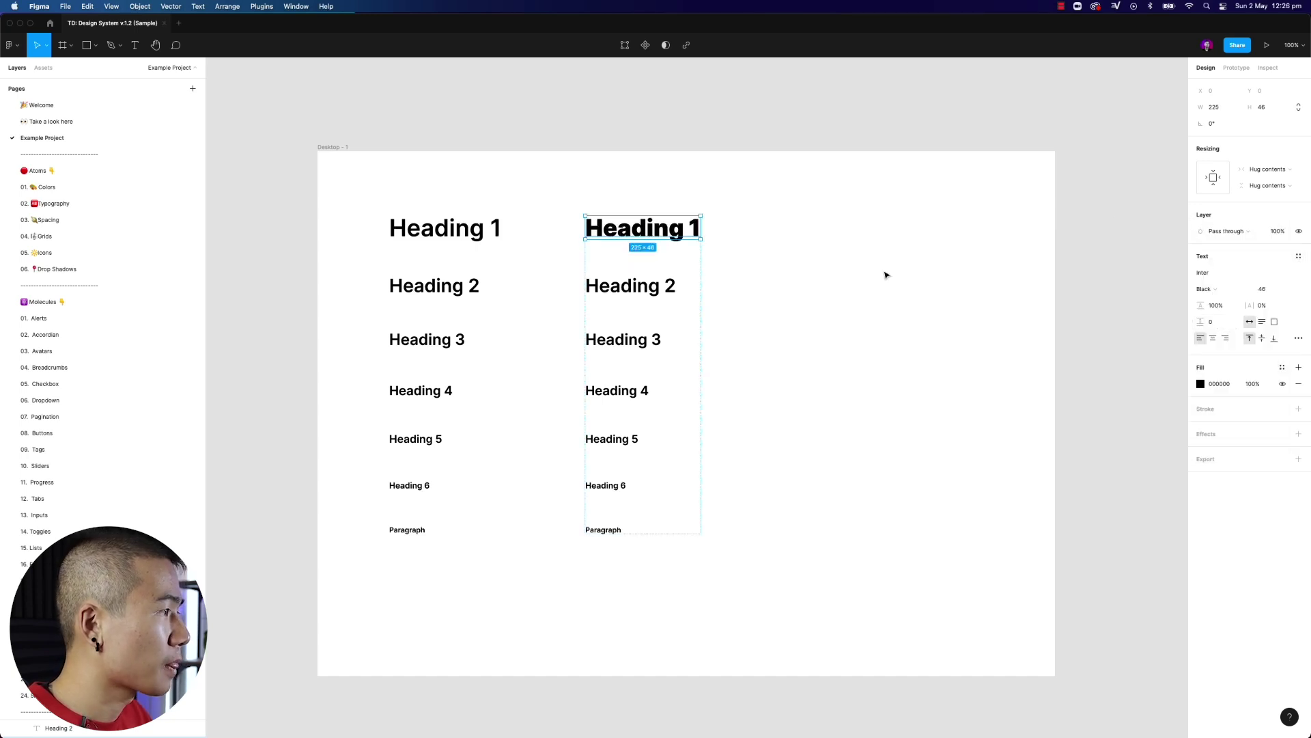
Save the copied Heading 1 as a new text style named Heading-1/H1/Extra Bold.
{"action": "left_click", "coordinate": [955, 256]}
{"action": "left_click", "coordinate": [644, 235]}
{"action": "left_click", "coordinate": [1297, 257]}
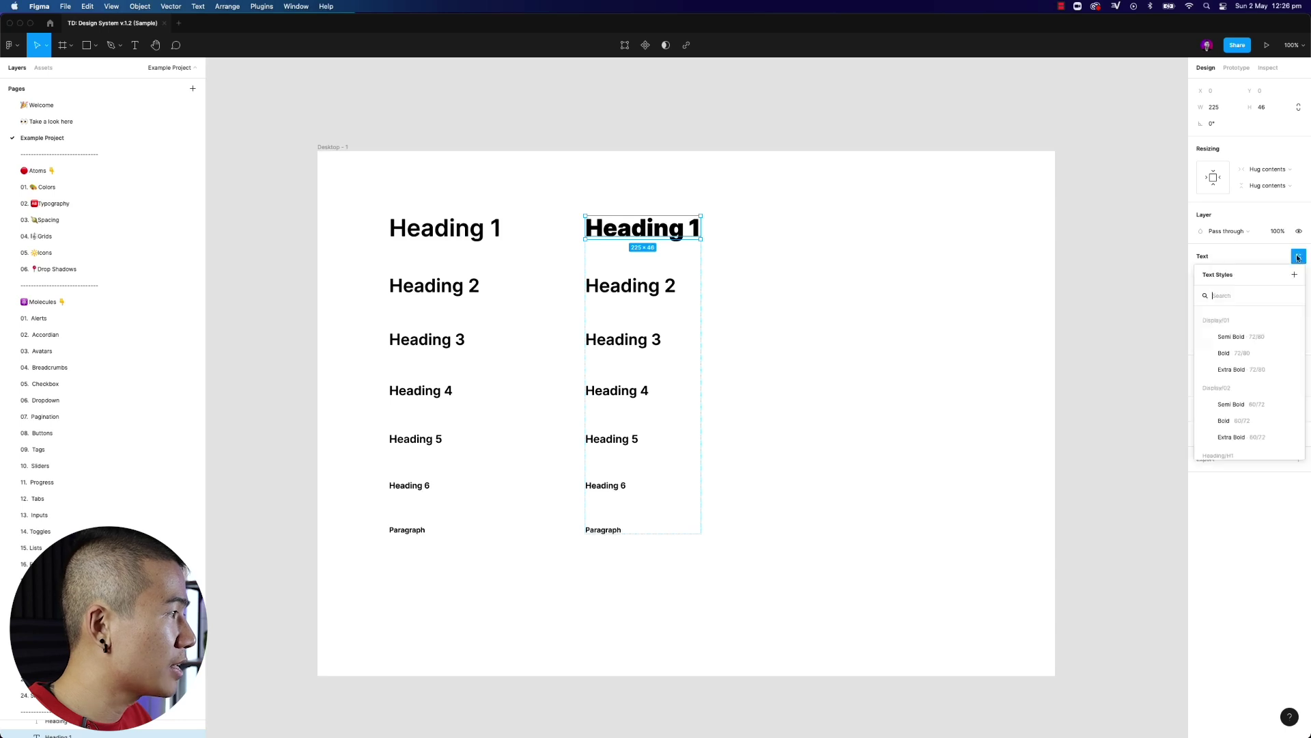
{"action": "left_click", "coordinate": [1295, 274]}
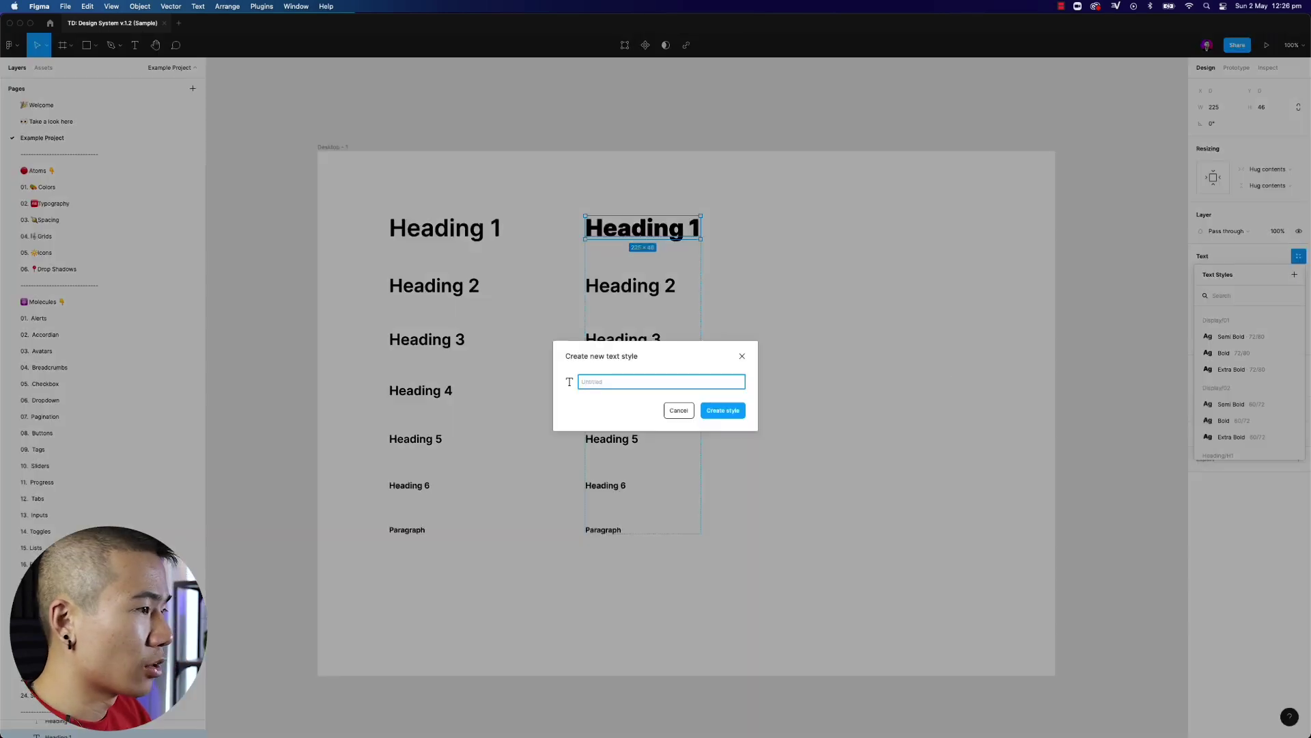
{"action": "type", "text": "Head"}
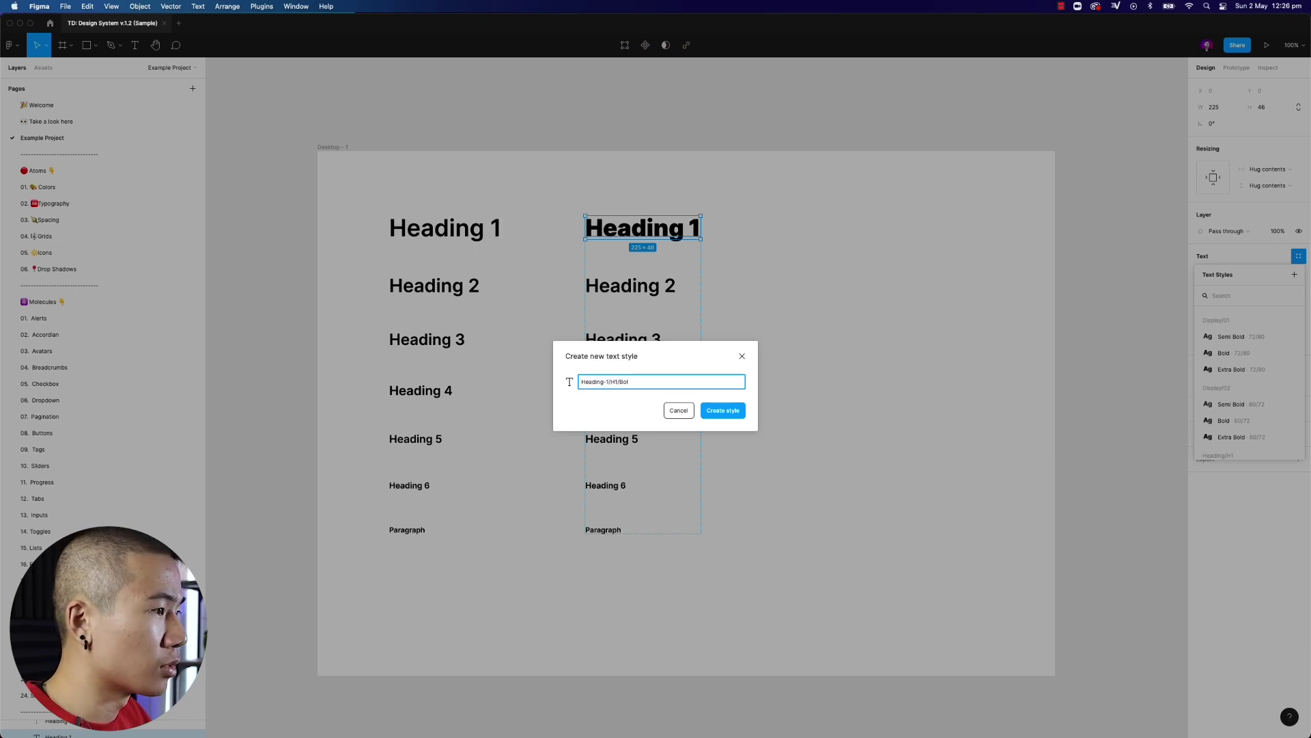
{"action": "type", "text": "ing-1/H1/Extra Bold"}
{"action": "key", "text": "Return"}
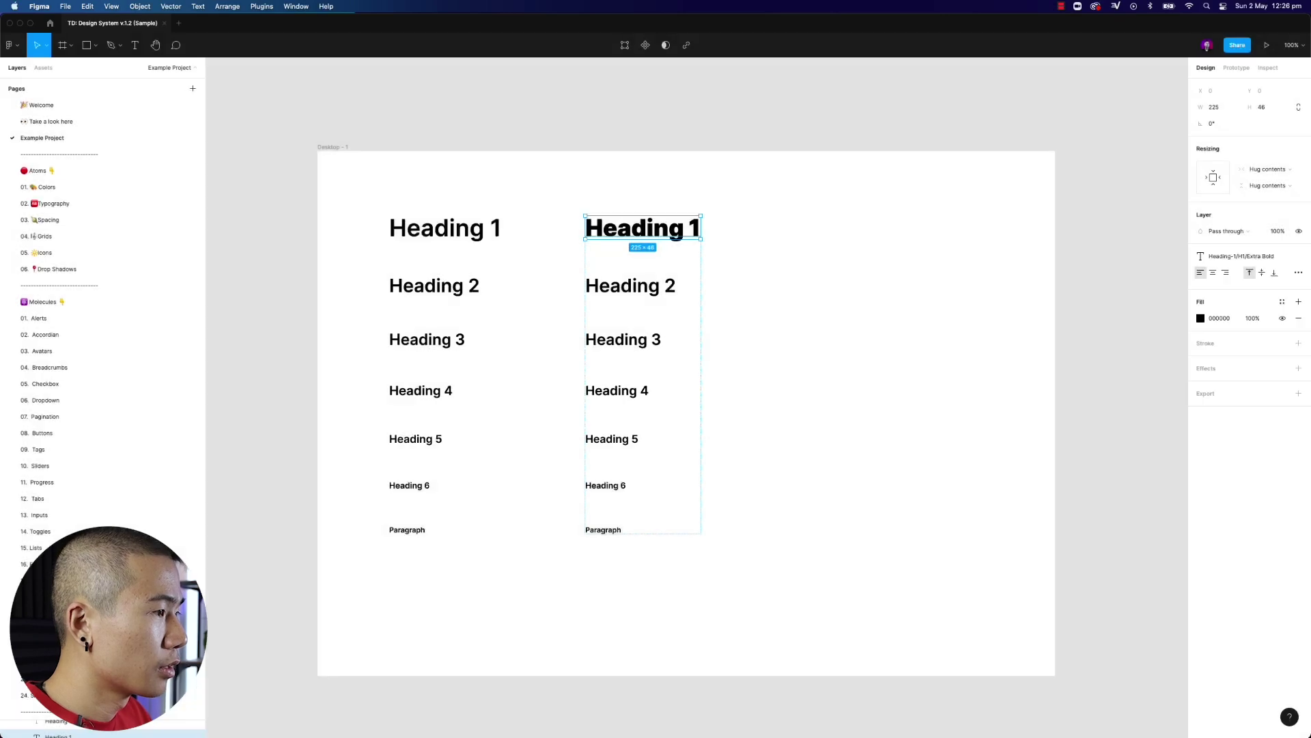
Add a text box reading 'Please gently smash the like button' beside the headings.
{"action": "key", "text": "t"}
{"action": "left_click_drag", "start_coordinate": [802, 321], "coordinate": [1071, 438]}
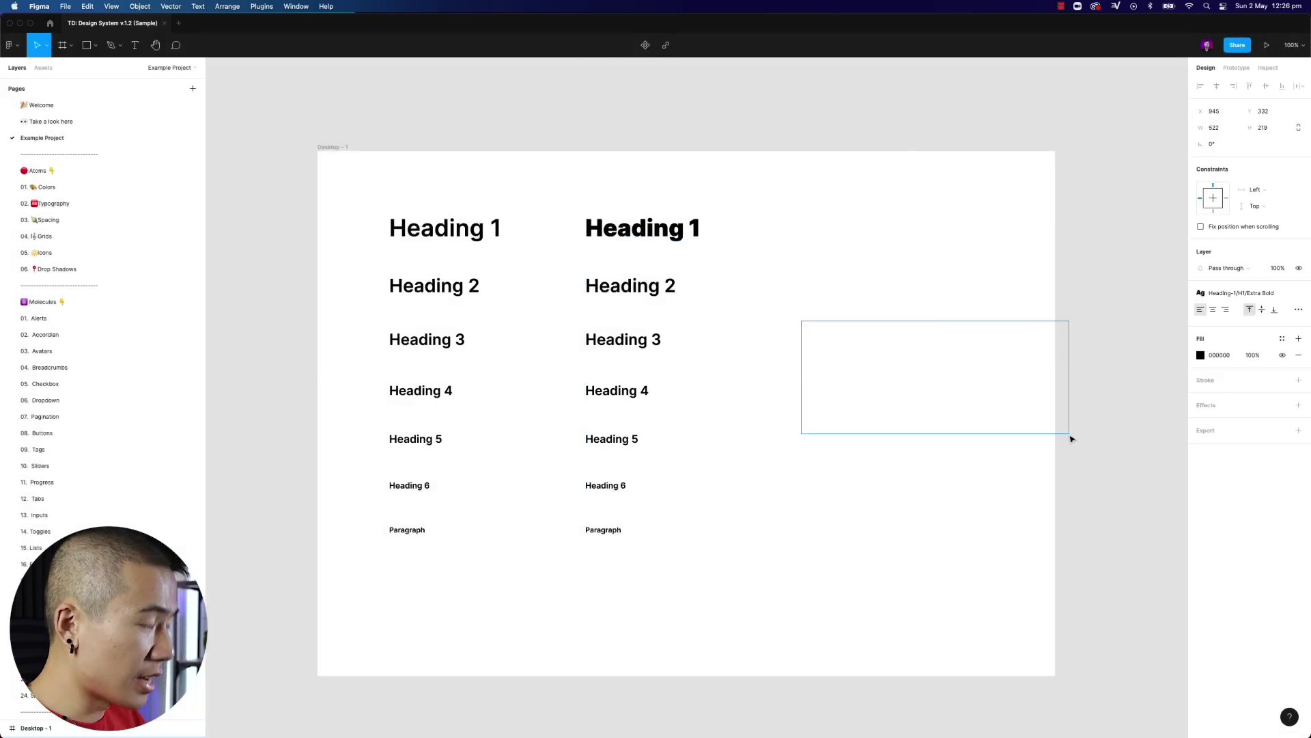
{"action": "type", "text": "Please gentl"}
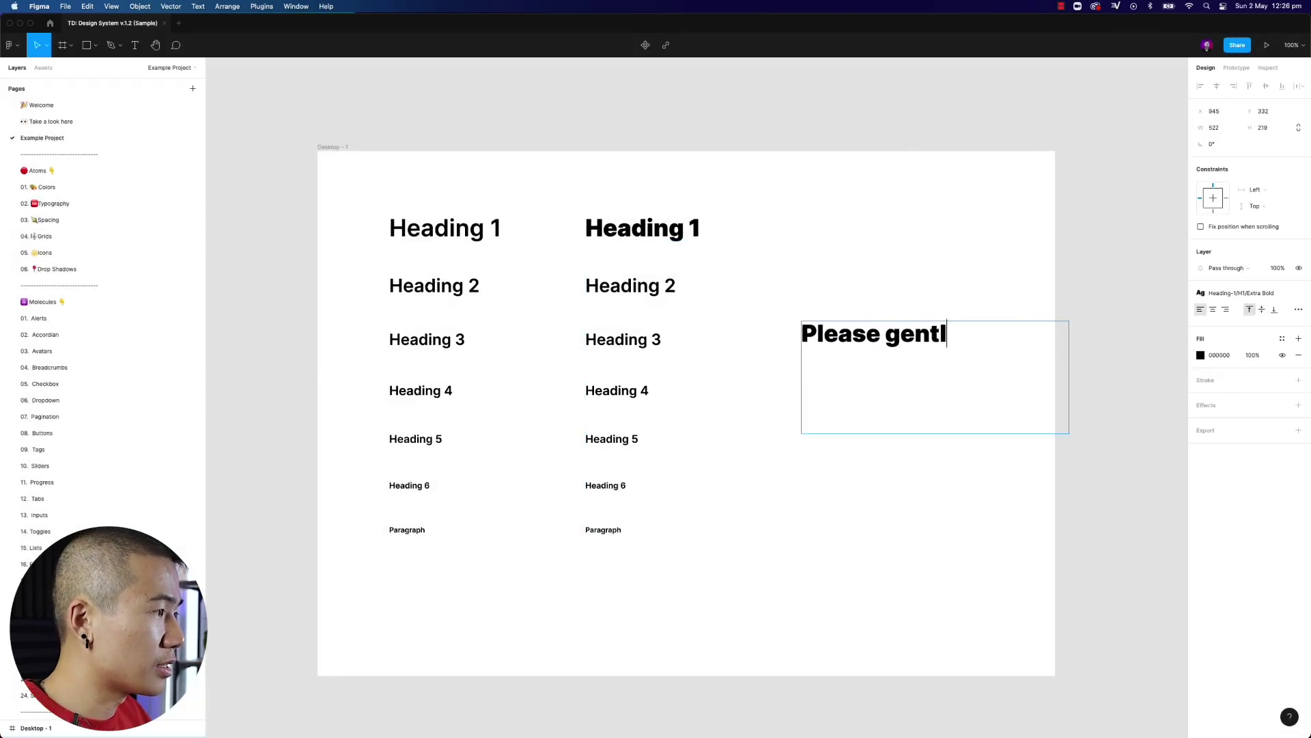
{"action": "type", "text": "y smash The l"}
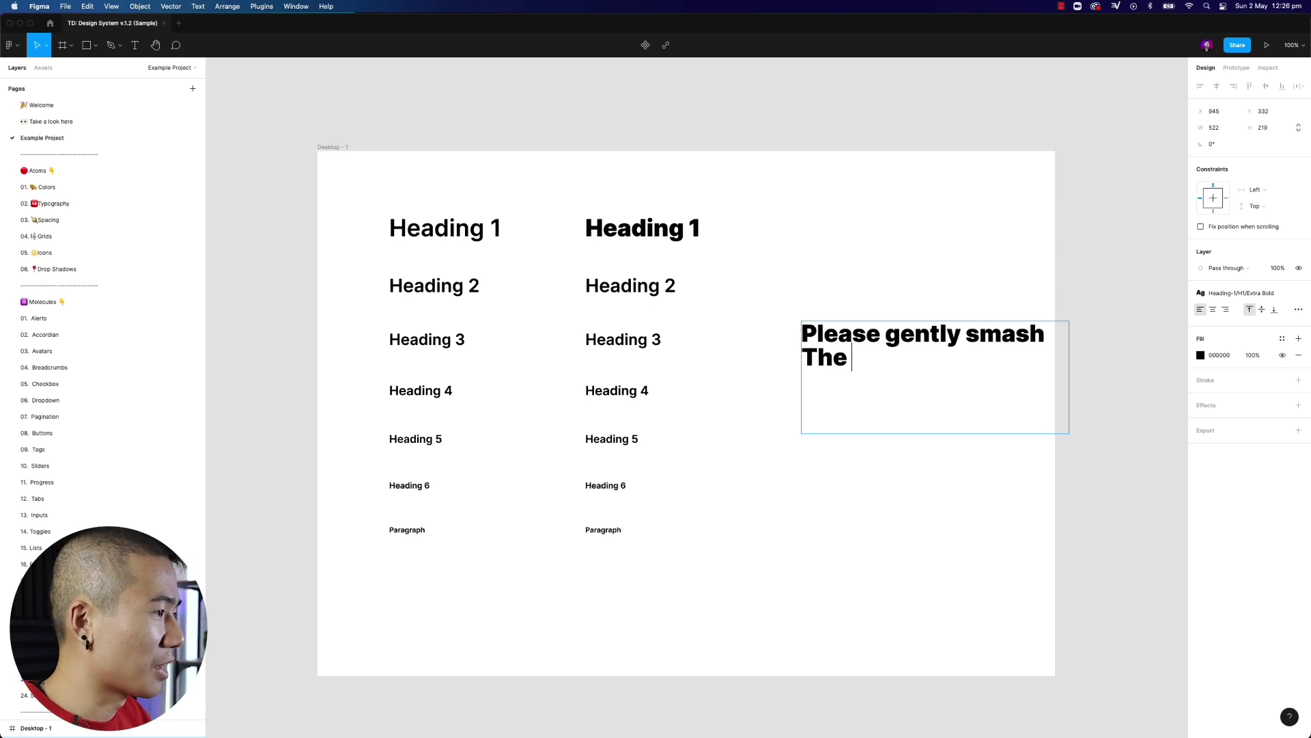
{"action": "key", "text": "BackSpace"}
{"action": "key", "text": "BackSpace"}
{"action": "key", "text": "BackSpace"}
{"action": "key", "text": "BackSpace"}
{"action": "key", "text": "BackSpace"}
{"action": "type", "text": "the like button"}
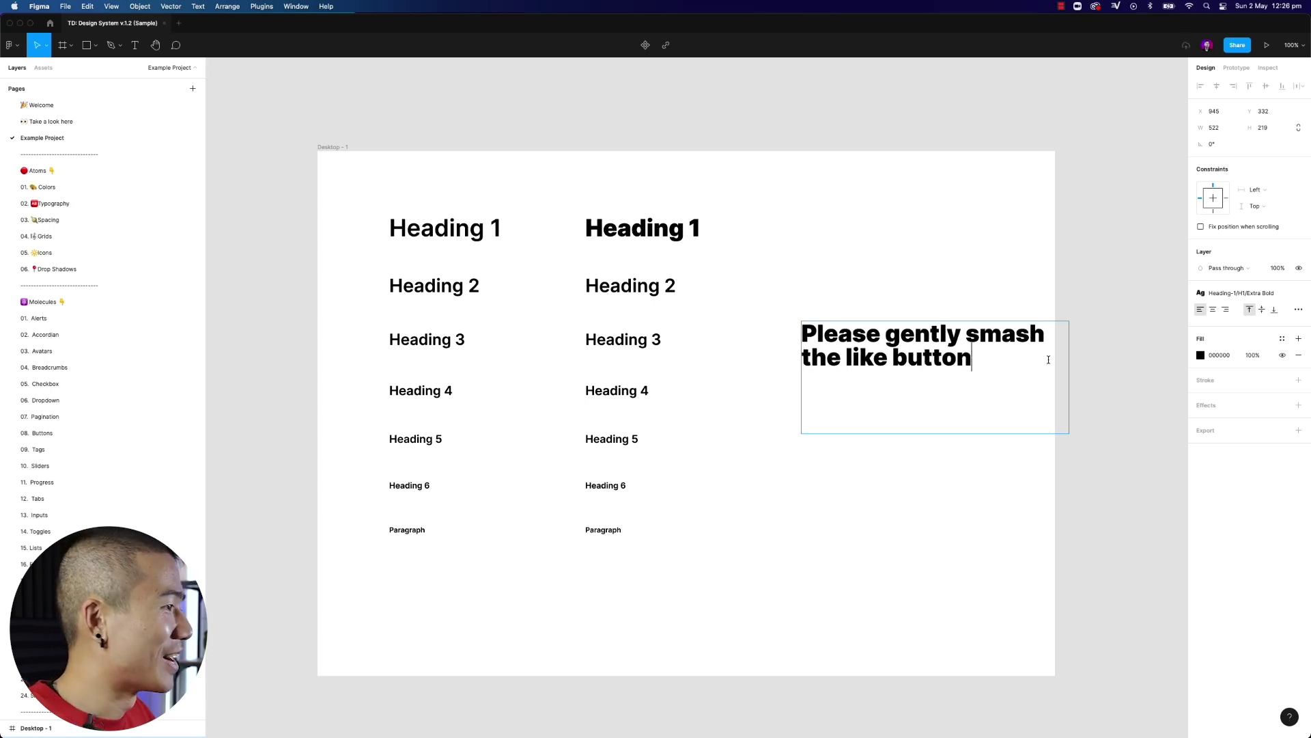
{"action": "key", "text": "Escape"}
Apply the H1 Regular style to the sentence, then switch it to Extra Bold.
{"action": "scroll", "coordinate": [952, 243], "scroll_direction": "right", "scroll_amount": 1}
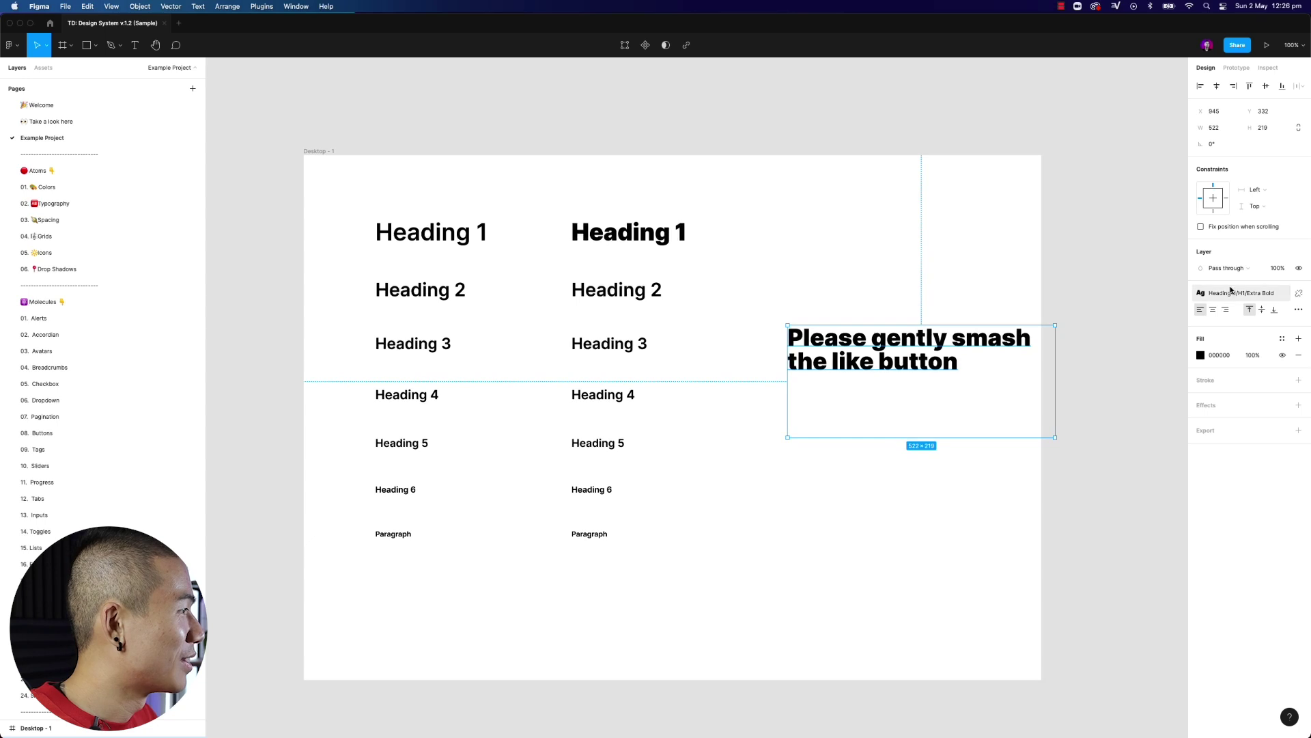
{"action": "left_click", "coordinate": [1241, 293]}
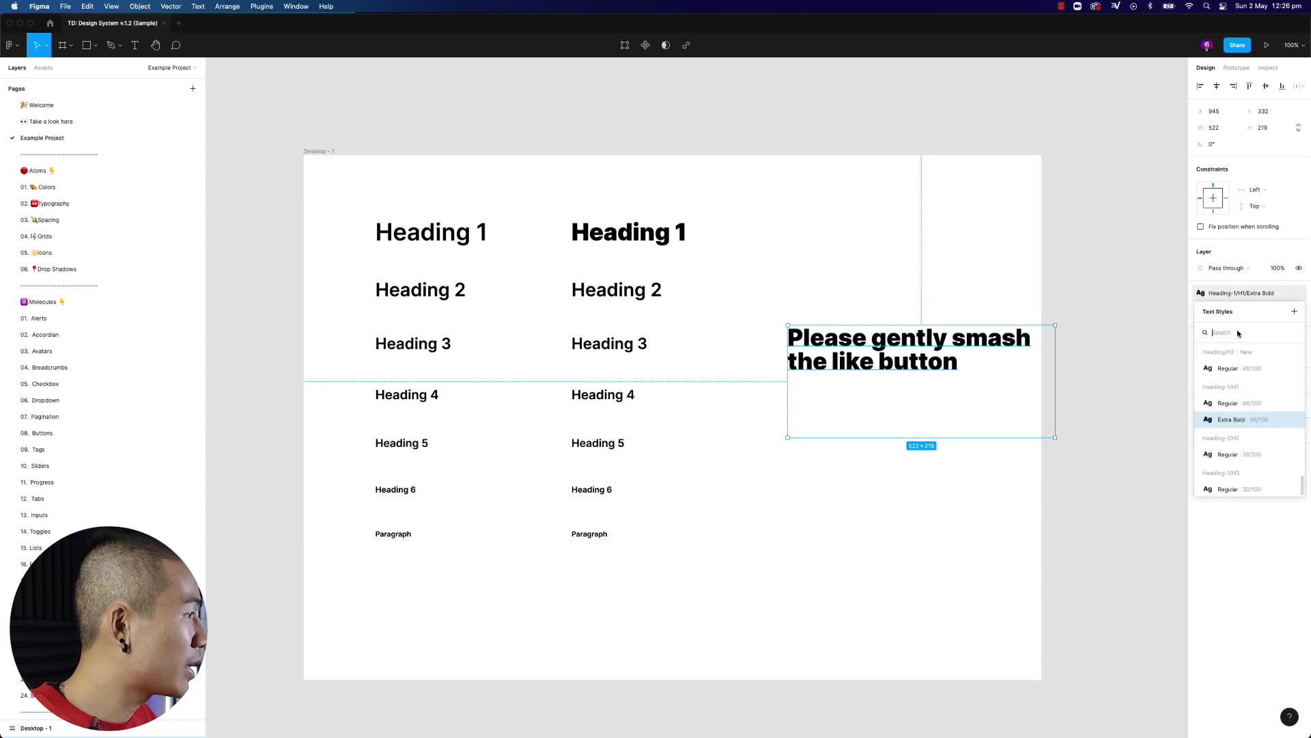
{"action": "left_click", "coordinate": [1228, 405]}
{"action": "left_click", "coordinate": [1237, 292]}
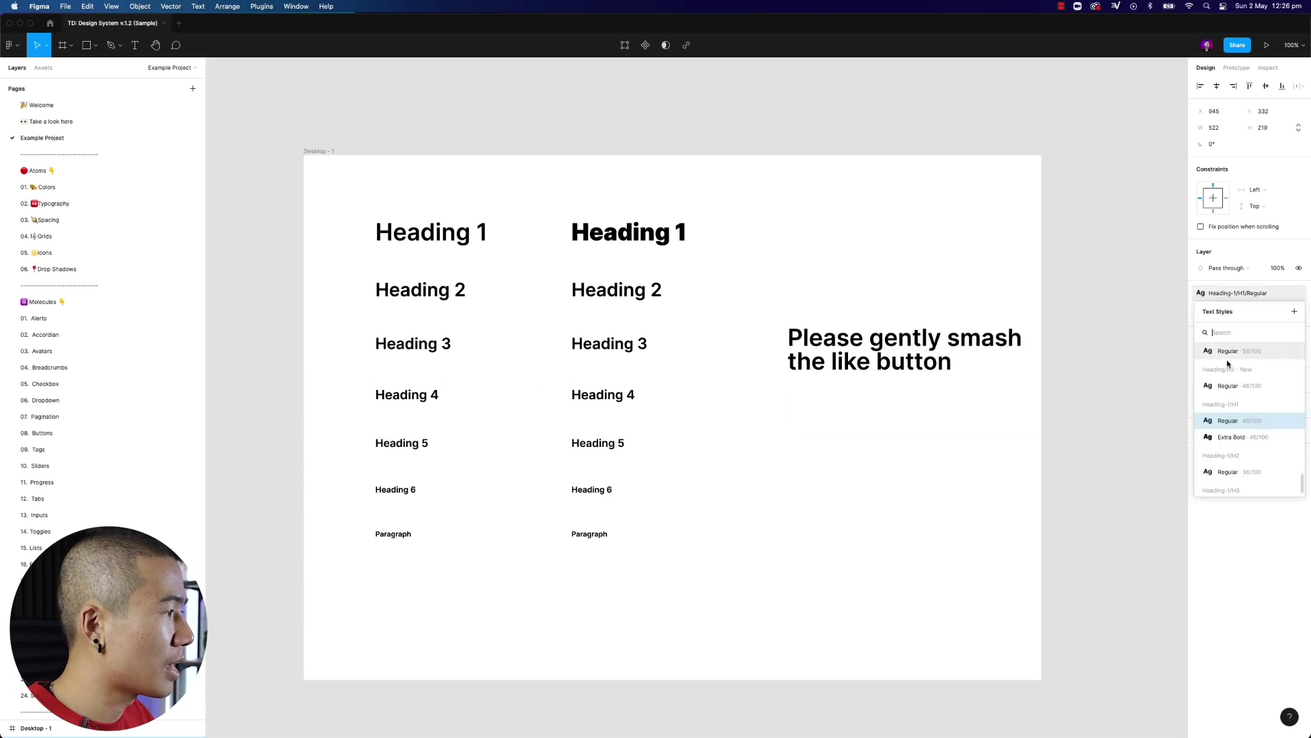
{"action": "left_click", "coordinate": [1235, 434]}
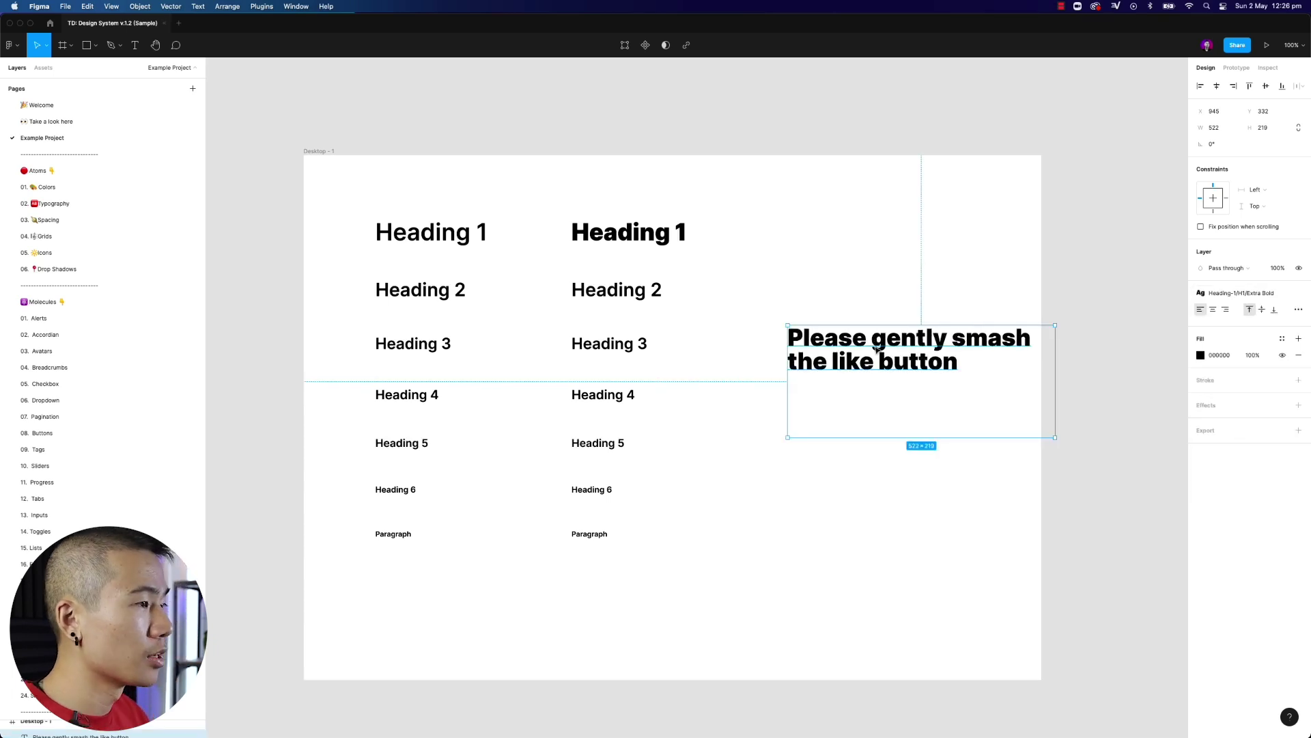
Delete the test sentence, move the Extra Bold column further right and duplicate it.
{"action": "key", "text": "BackSpace"}
{"action": "left_click_drag", "start_coordinate": [593, 188], "coordinate": [658, 611]}
{"action": "left_click_drag", "start_coordinate": [612, 325], "coordinate": [636, 301]}
{"action": "key", "text": "super+d"}
Detach the middle column's Heading 1 from Extra Bold and set its weight to Bold.
{"action": "left_click", "coordinate": [601, 233]}
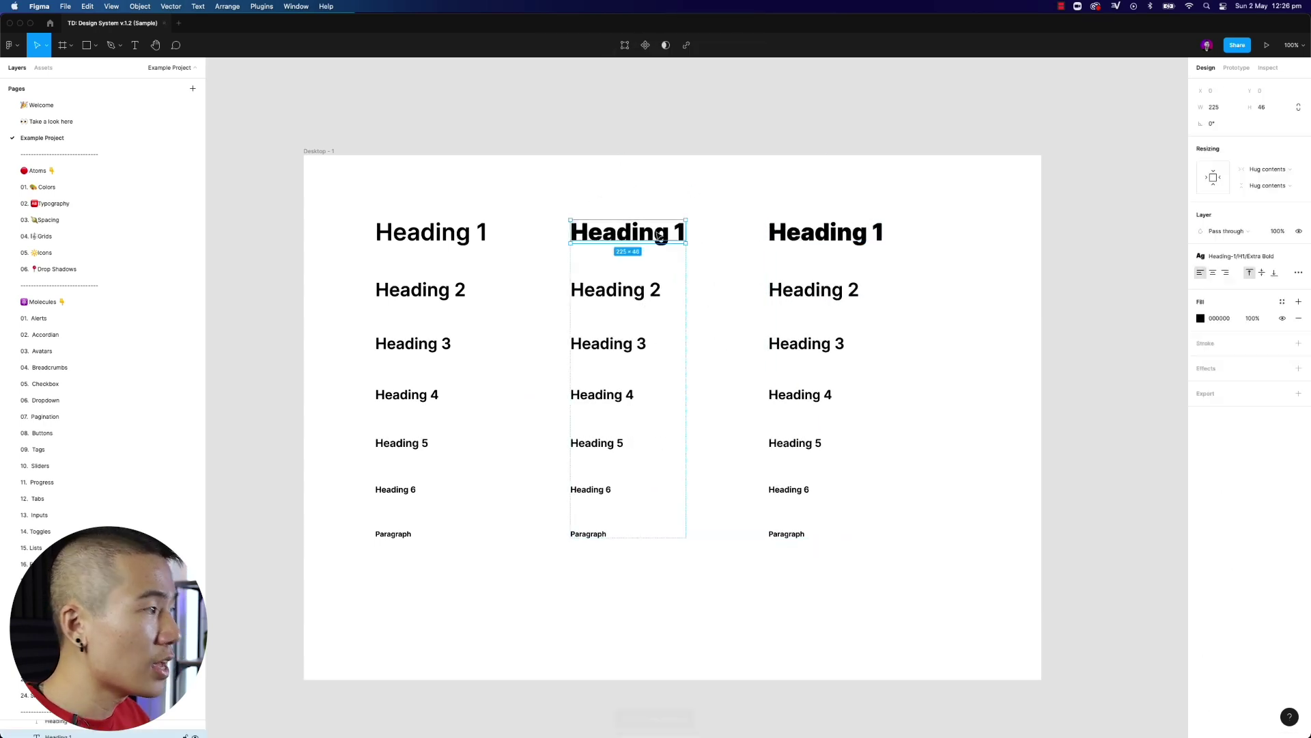
{"action": "left_click", "coordinate": [1297, 256]}
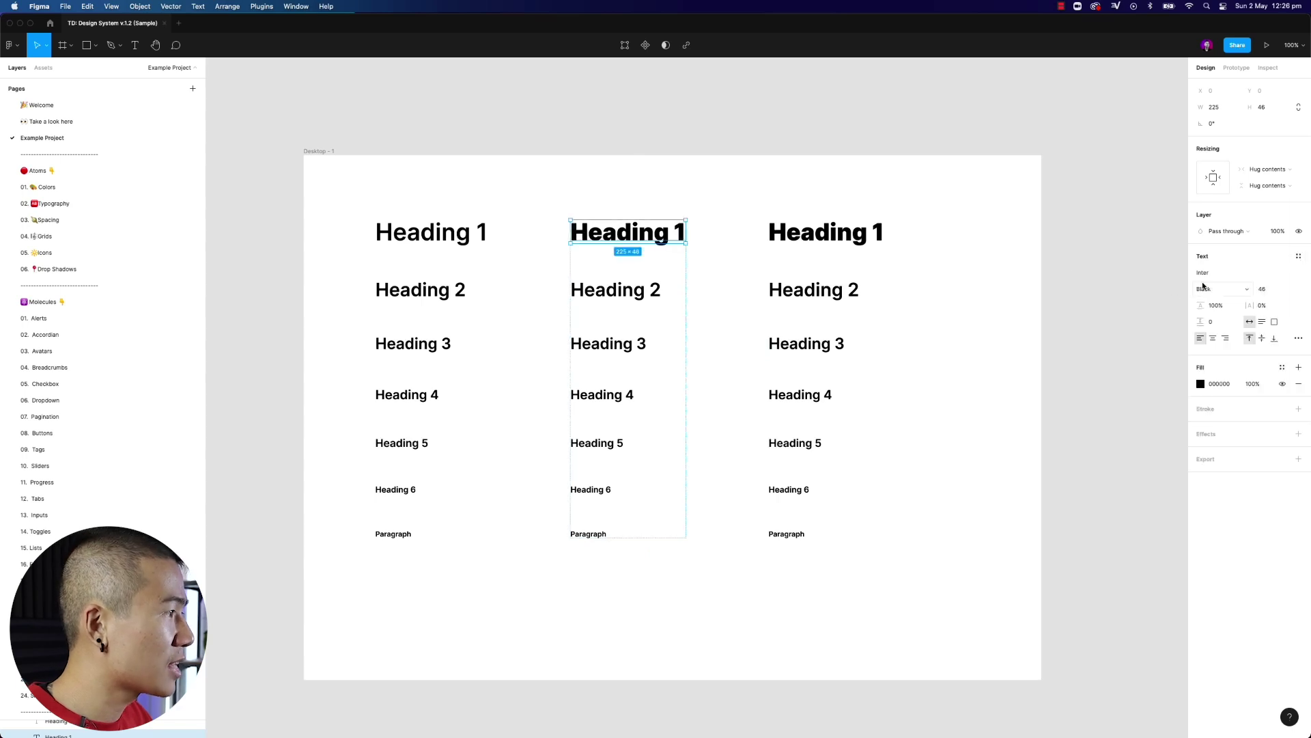
{"action": "left_click", "coordinate": [1203, 288]}
{"action": "left_click", "coordinate": [1222, 258]}
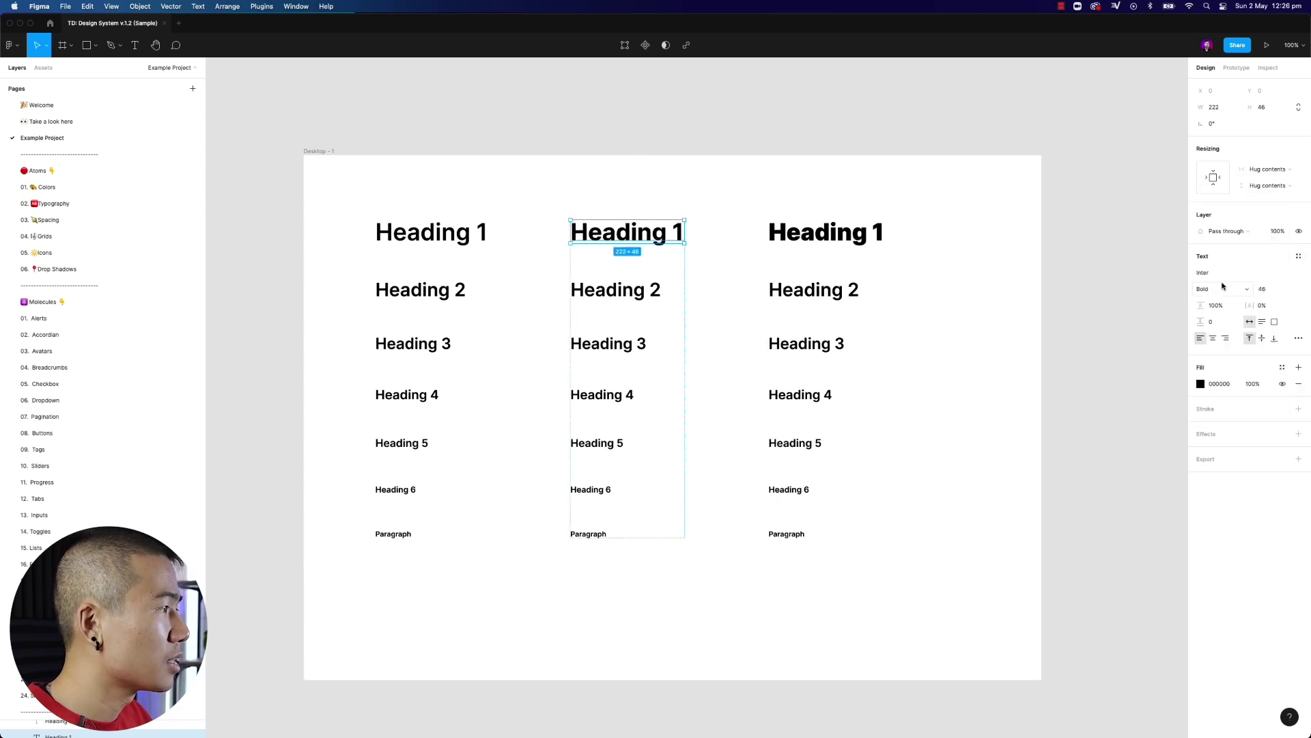
Save that Heading 1 as a new text style named Heading-1/H1/Bold.
{"action": "left_click", "coordinate": [1298, 255]}
{"action": "left_click", "coordinate": [1295, 276]}
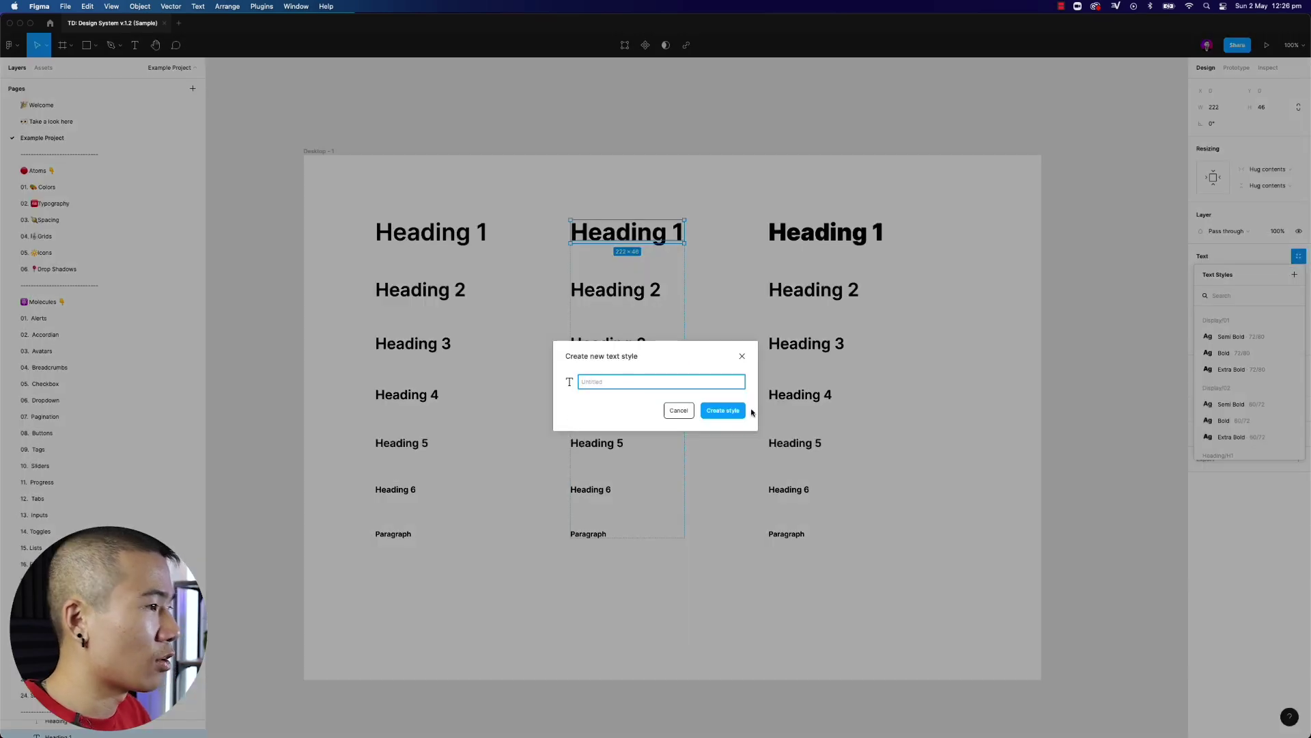
{"action": "type", "text": "Heading-1/H1/"}
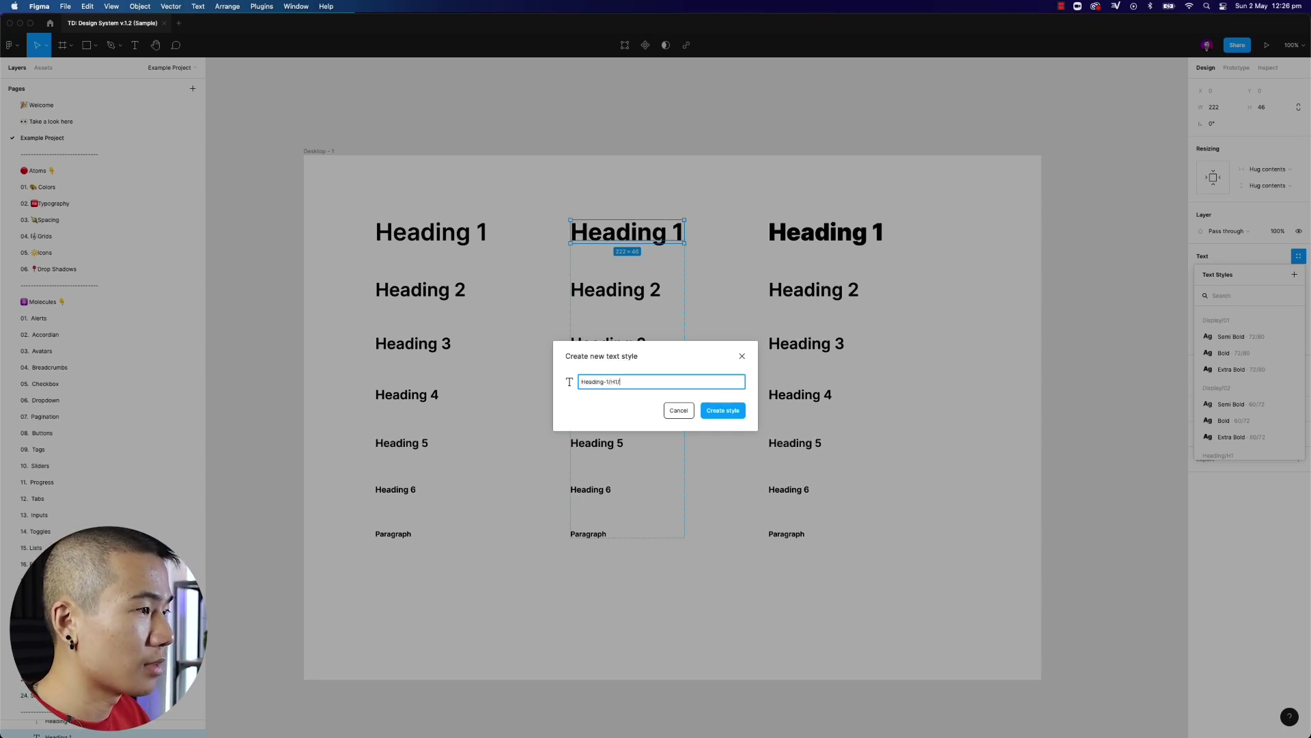
{"action": "type", "text": "Bold"}
{"action": "key", "text": "Return"}
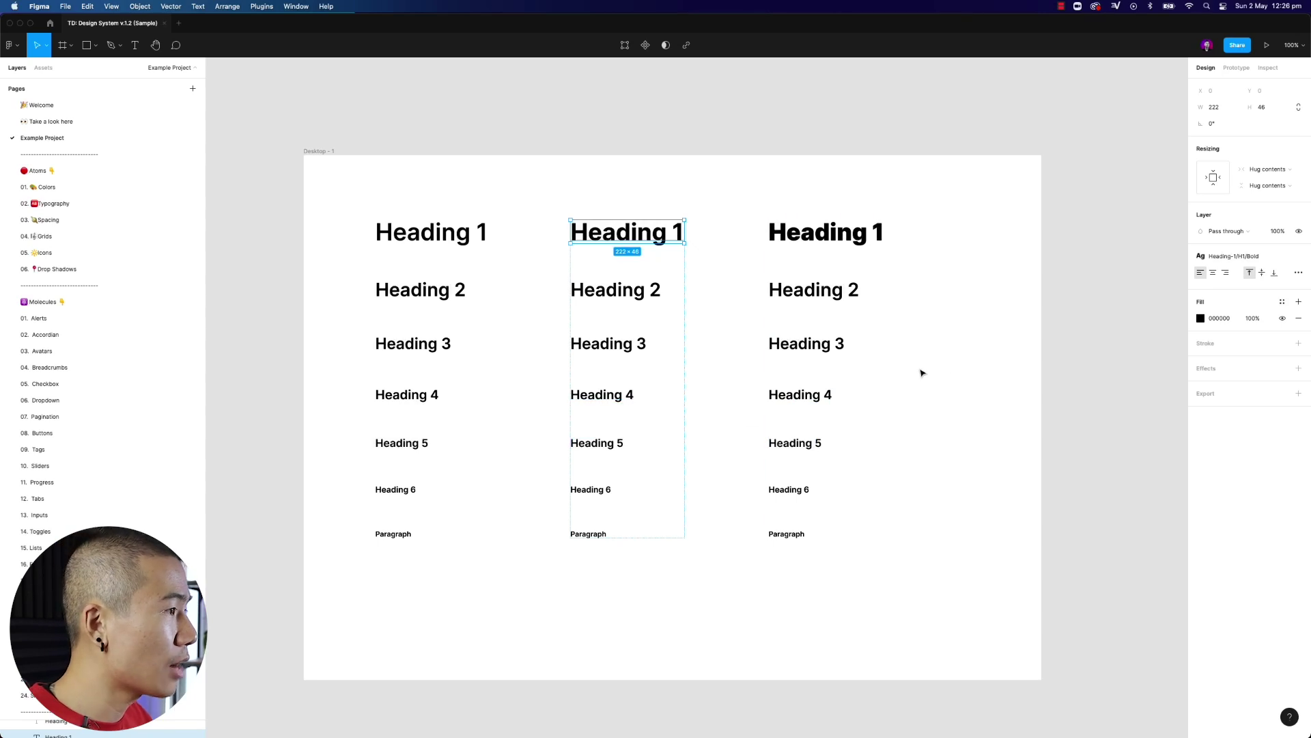
Open the text style list to view the Heading-1/H1 Regular, Bold and Extra Bold variants.
{"action": "left_click", "coordinate": [1234, 256]}
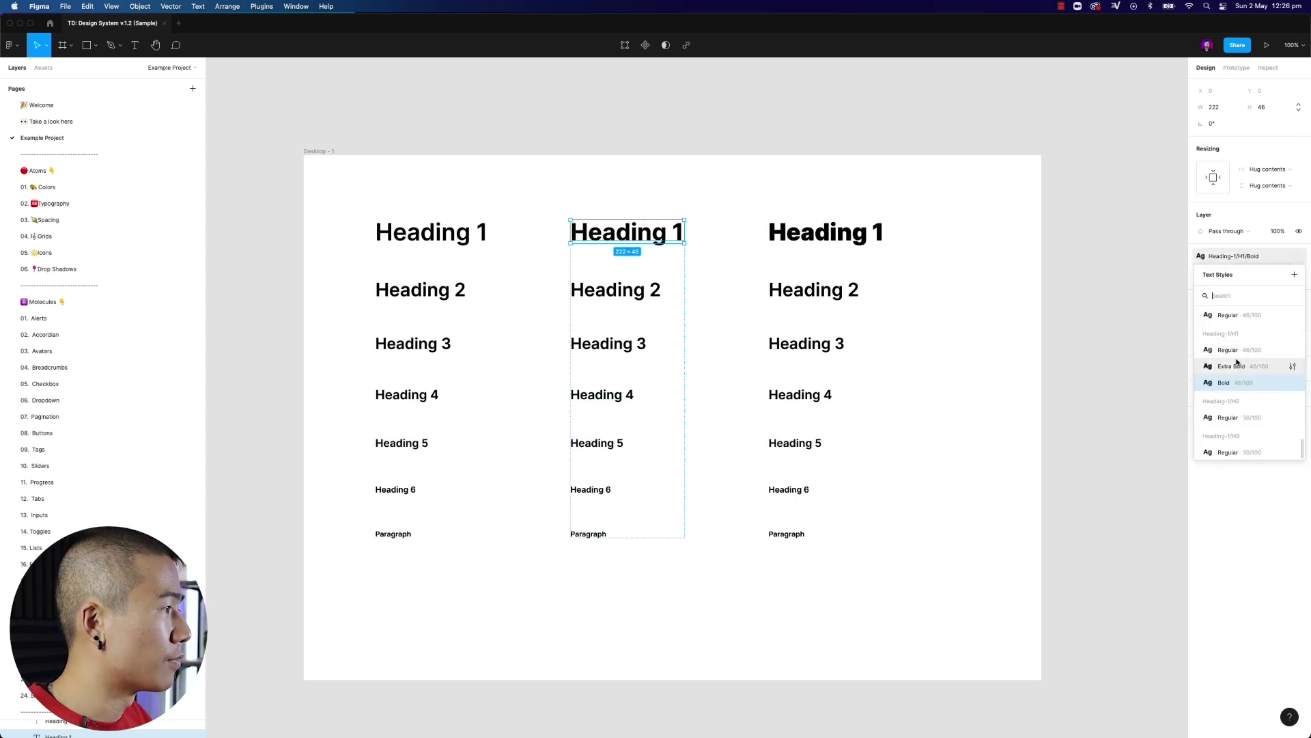